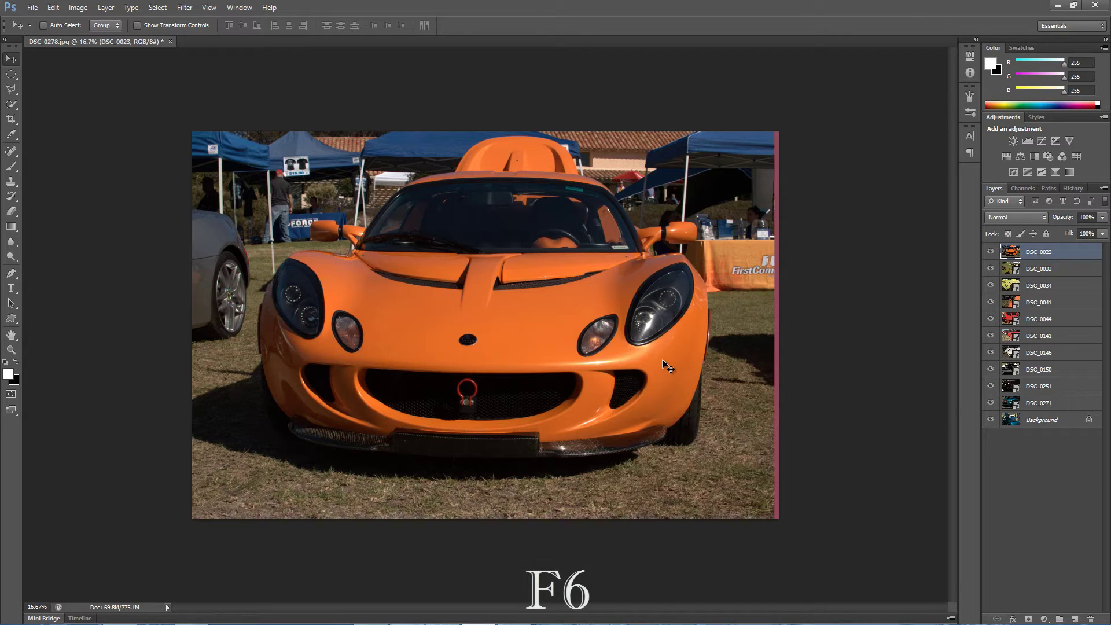
# Step: Show the Brush panel, look through the brush presets and tip settings, and collapse the panel
pyautogui.press('F6')
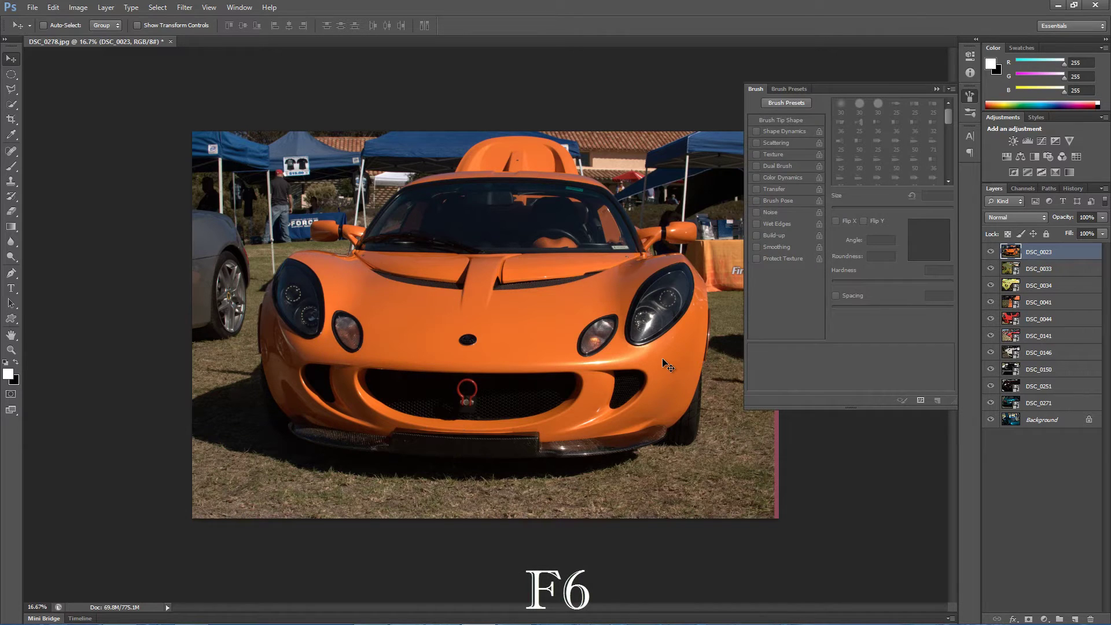
pyautogui.click(784, 103)
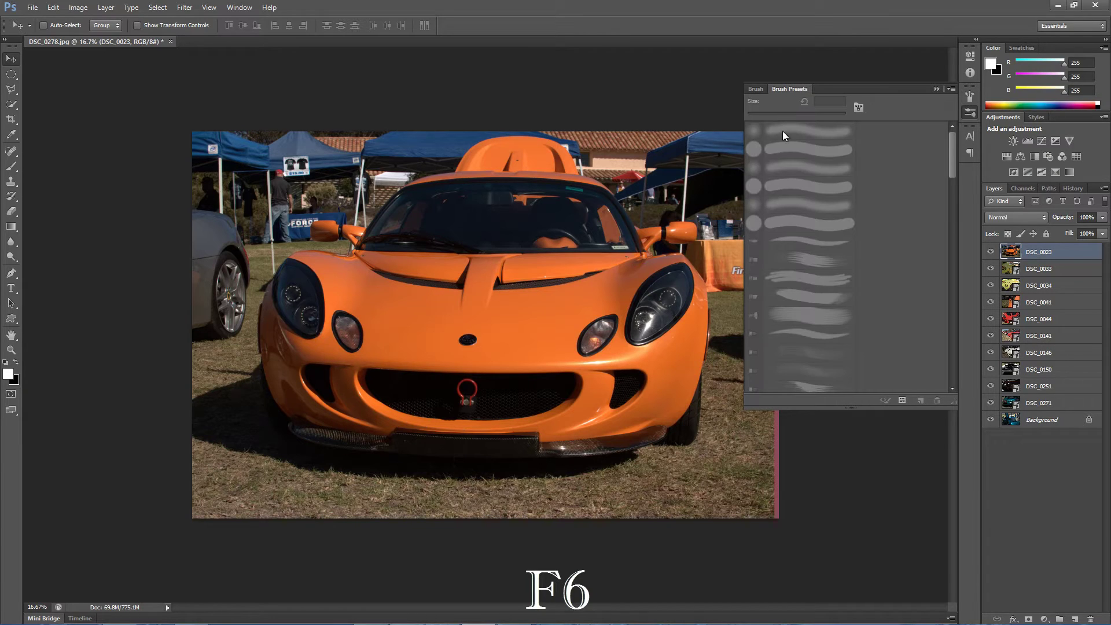
pyautogui.click(755, 88)
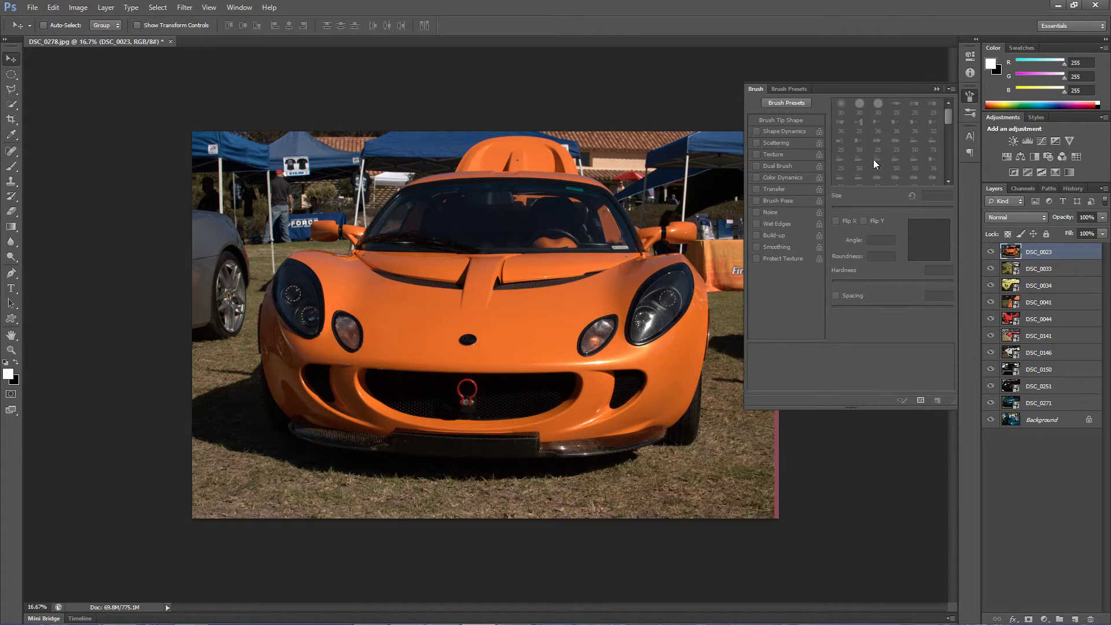
pyautogui.click(936, 89)
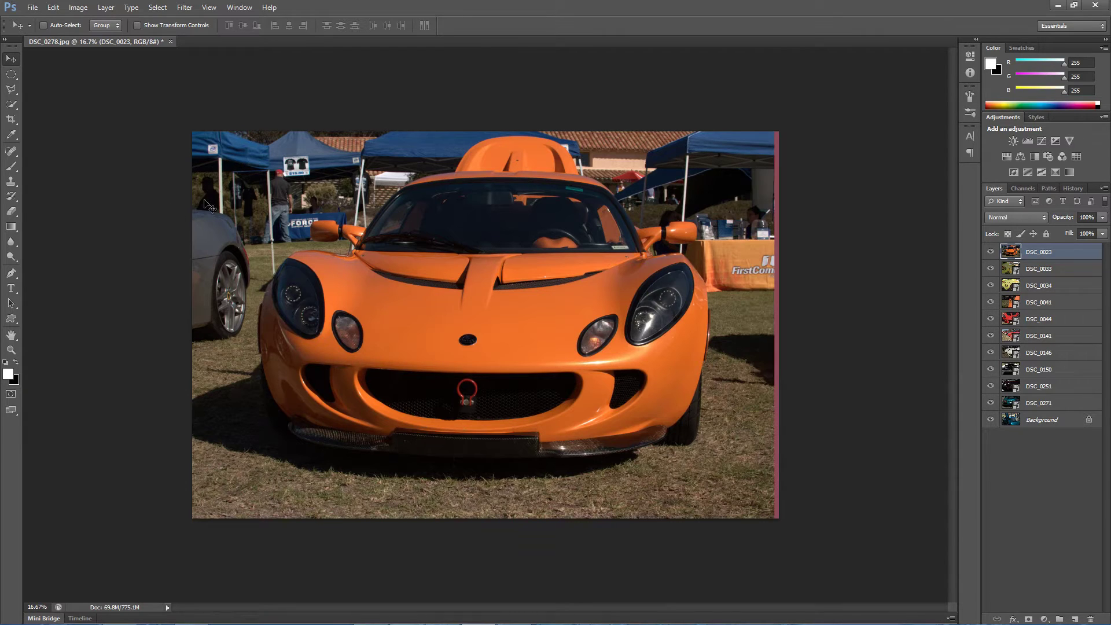
# Step: View the brush tip settings with the Brush tool active, collapse them, and return to the Move tool
pyautogui.click(10, 167)
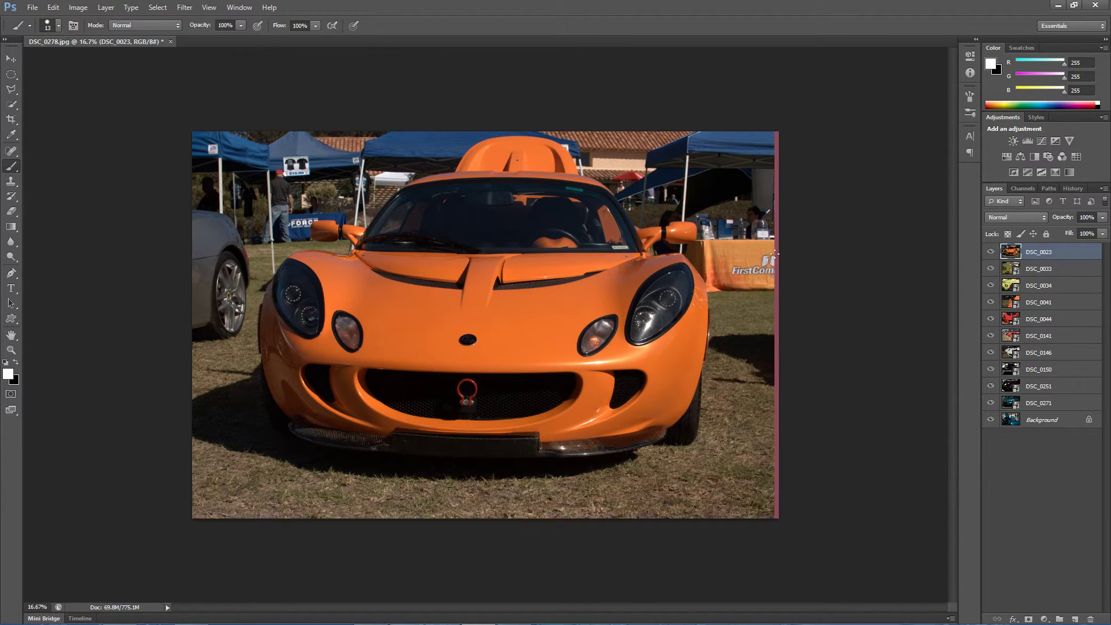
pyautogui.press('F6')
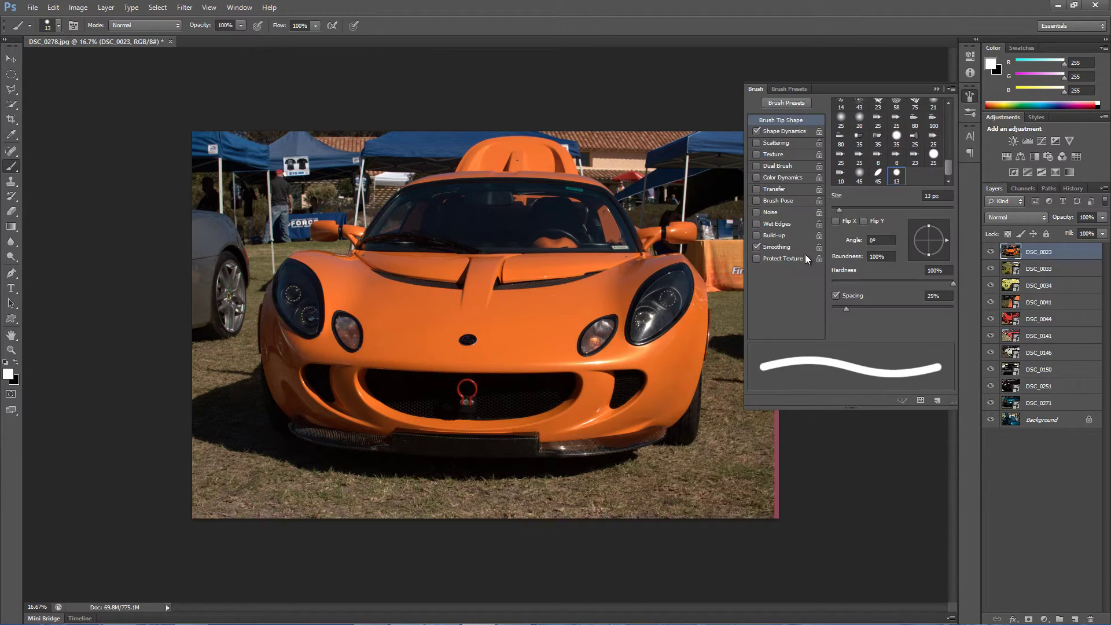
pyautogui.click(936, 89)
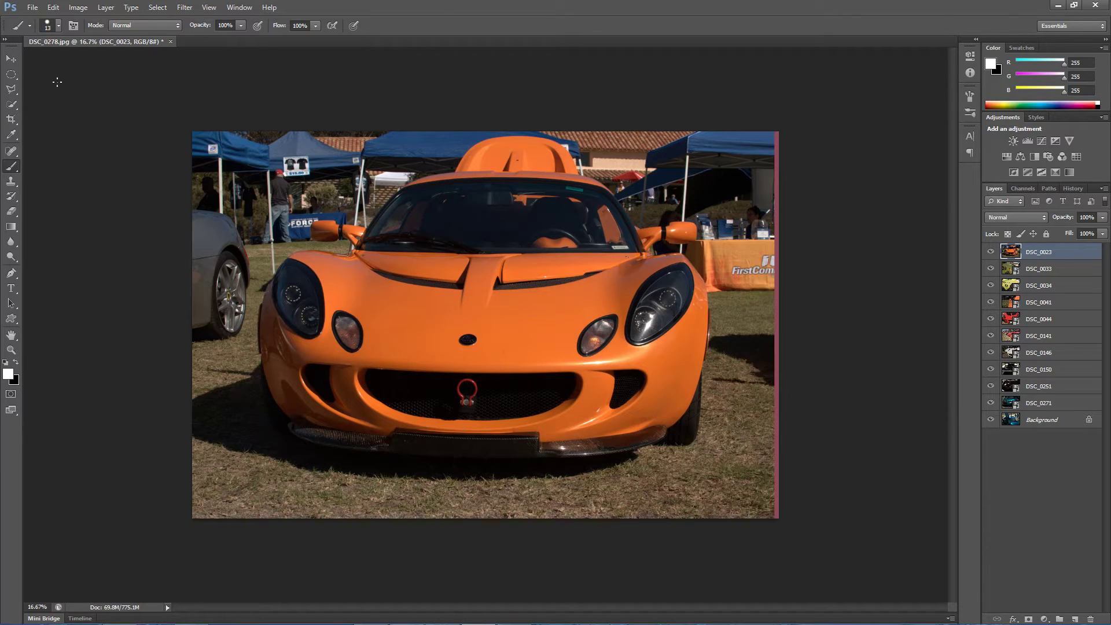
pyautogui.press('v')
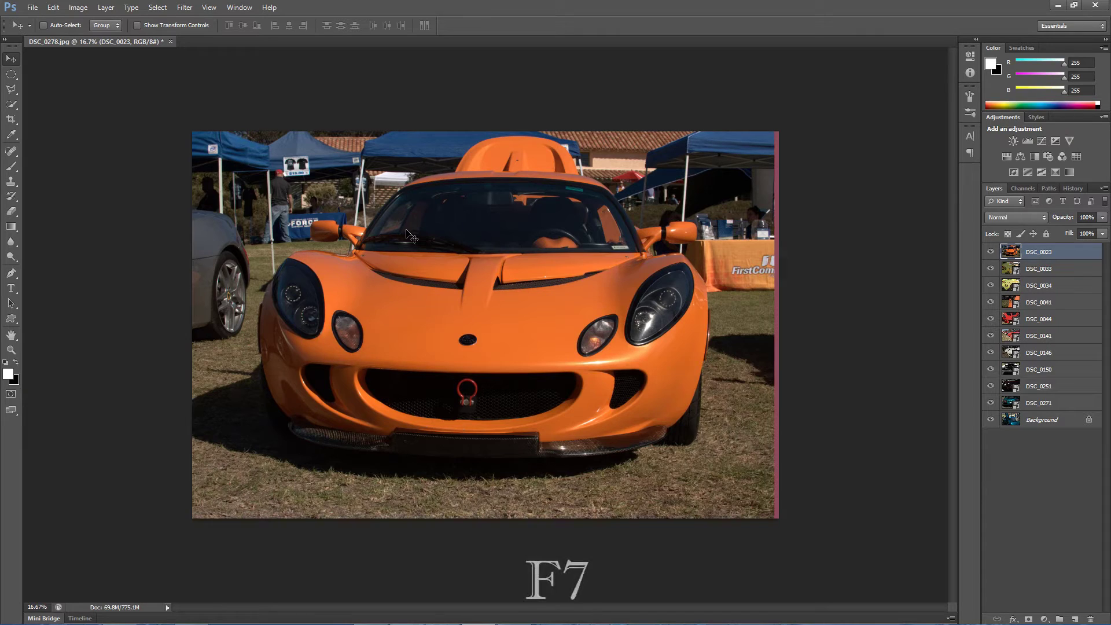
# Step: Hide and restore the Layers panel, and do the same with the Color panel
pyautogui.press('F7')
pyautogui.press('F7')
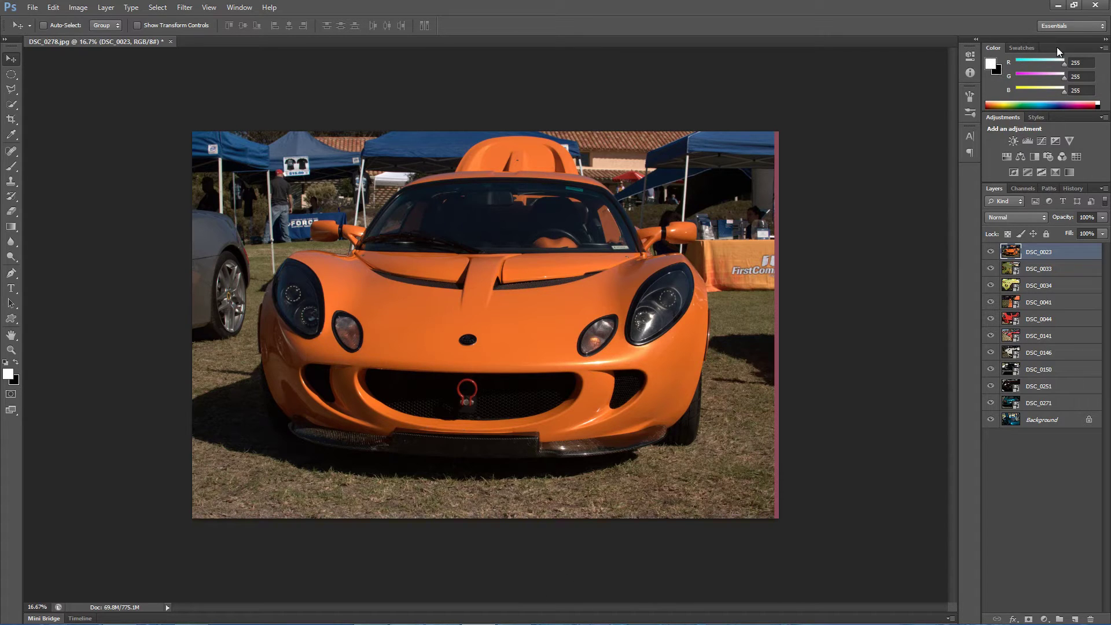
pyautogui.press('F6')
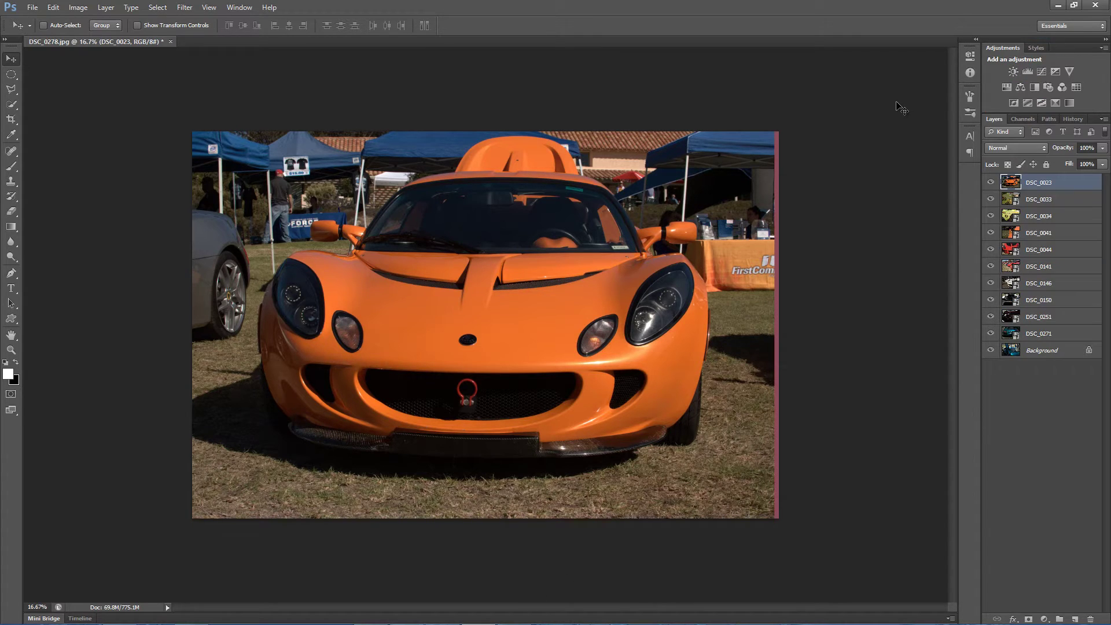
pyautogui.press('F6')
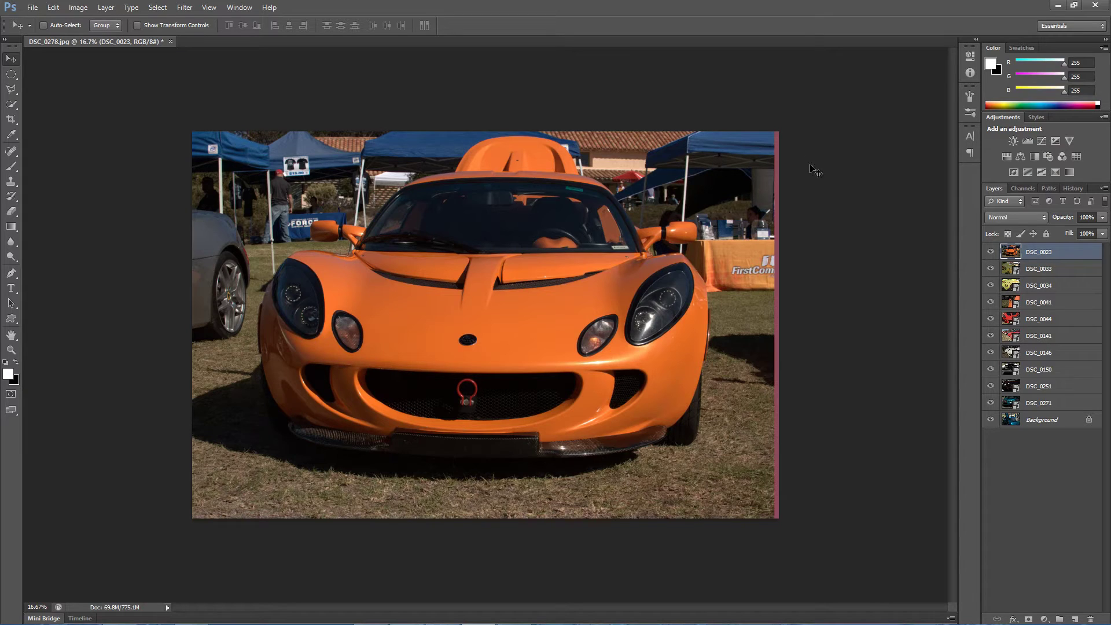
# Step: Hide and restore the Layers panel, and briefly show the Info panel with the image's colour and position values
pyautogui.press('F7')
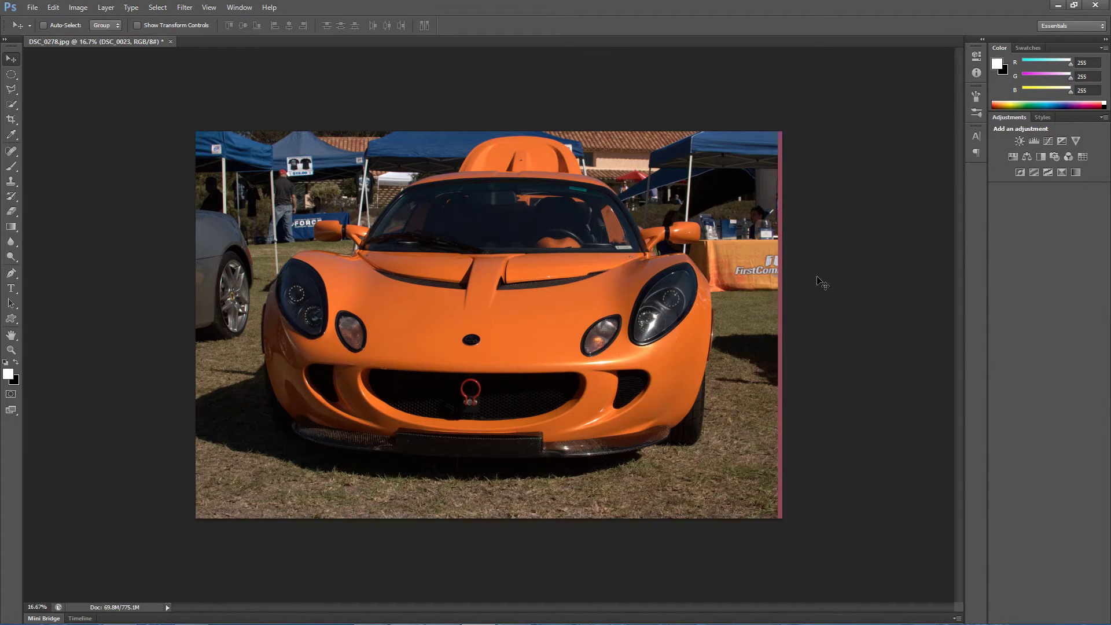
pyautogui.press('F8')
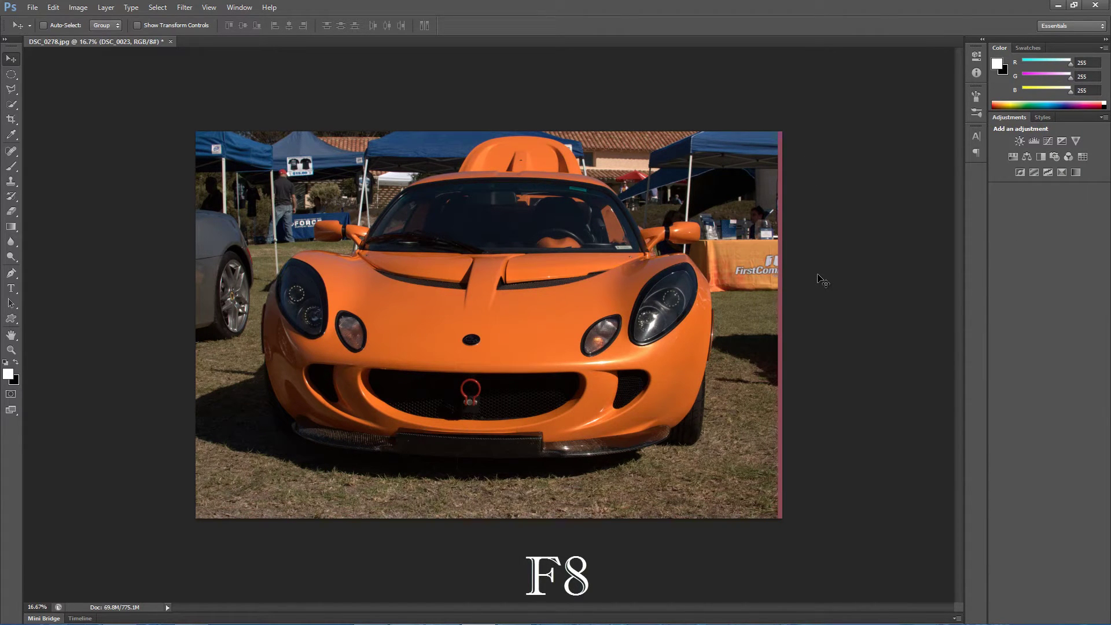
pyautogui.press('F7')
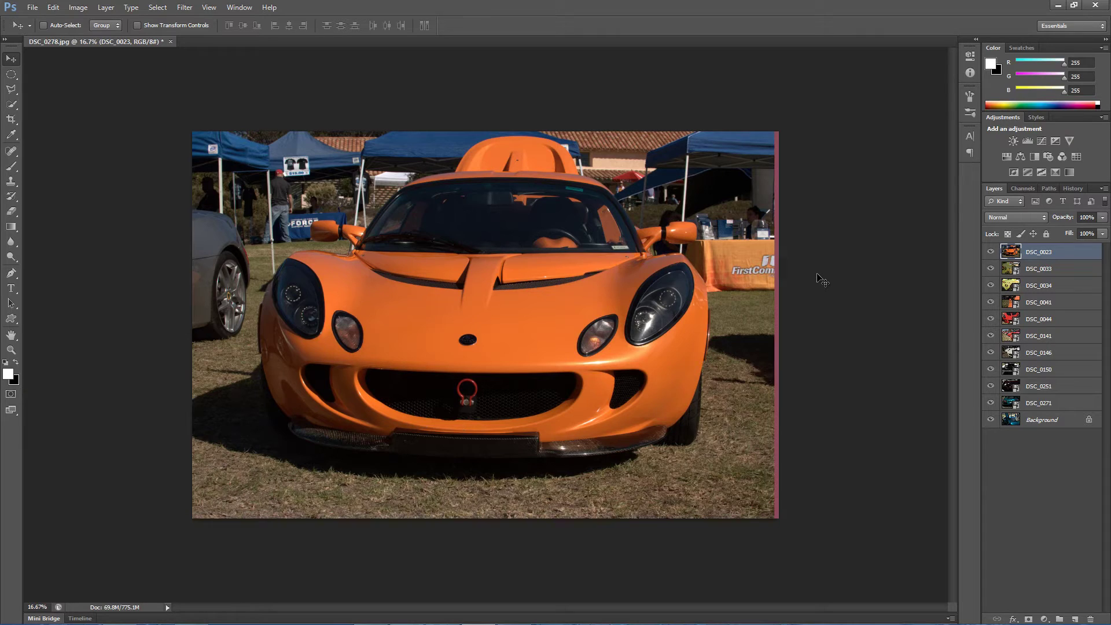
pyautogui.press('F8')
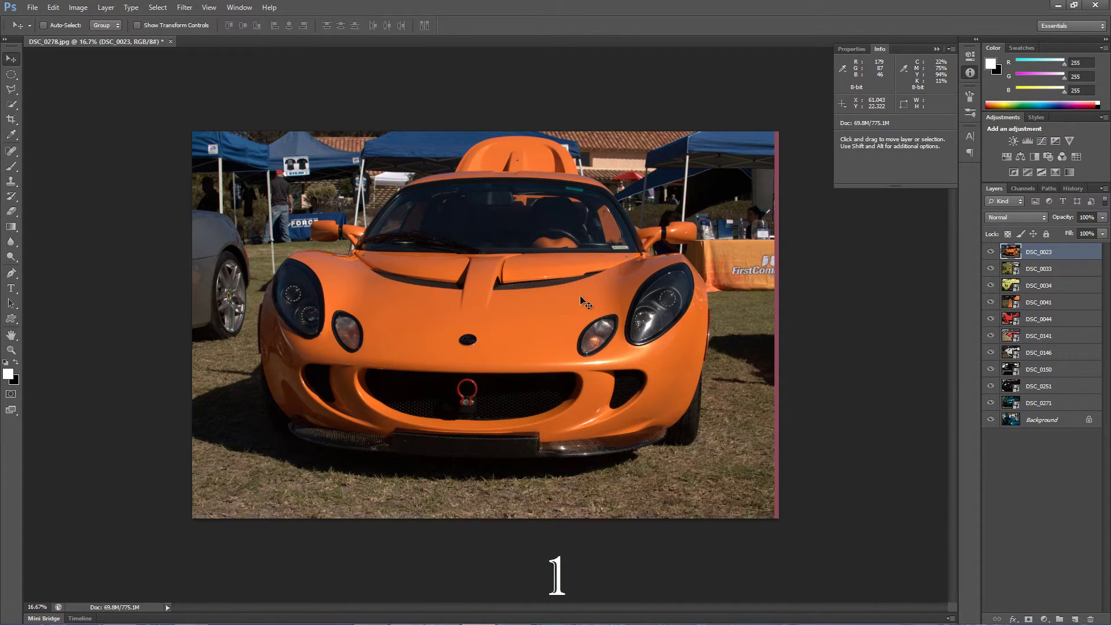
pyautogui.click(524, 320)
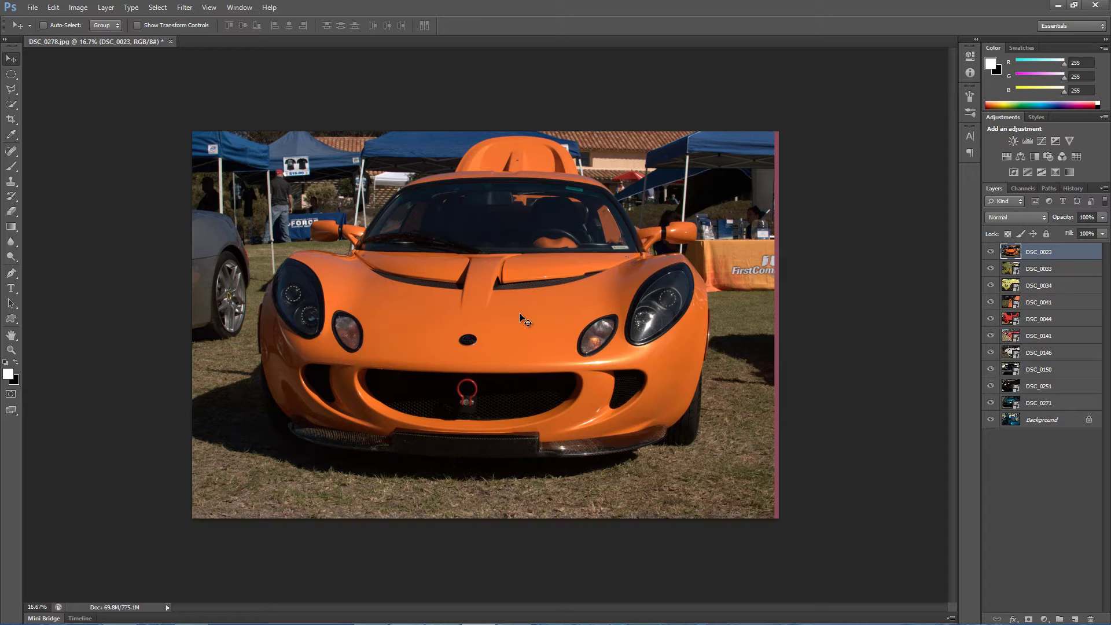
# Step: Lower the DSC_0023 layer's opacity to 10% and to 12%, restoring 100% each time
pyautogui.press('1')
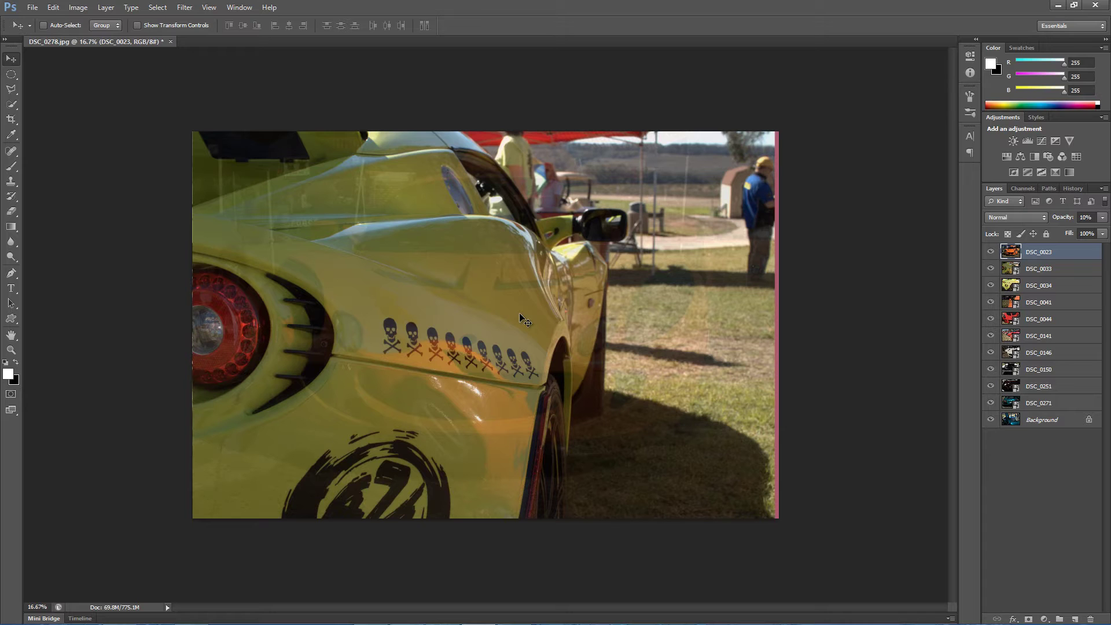
pyautogui.press('0')
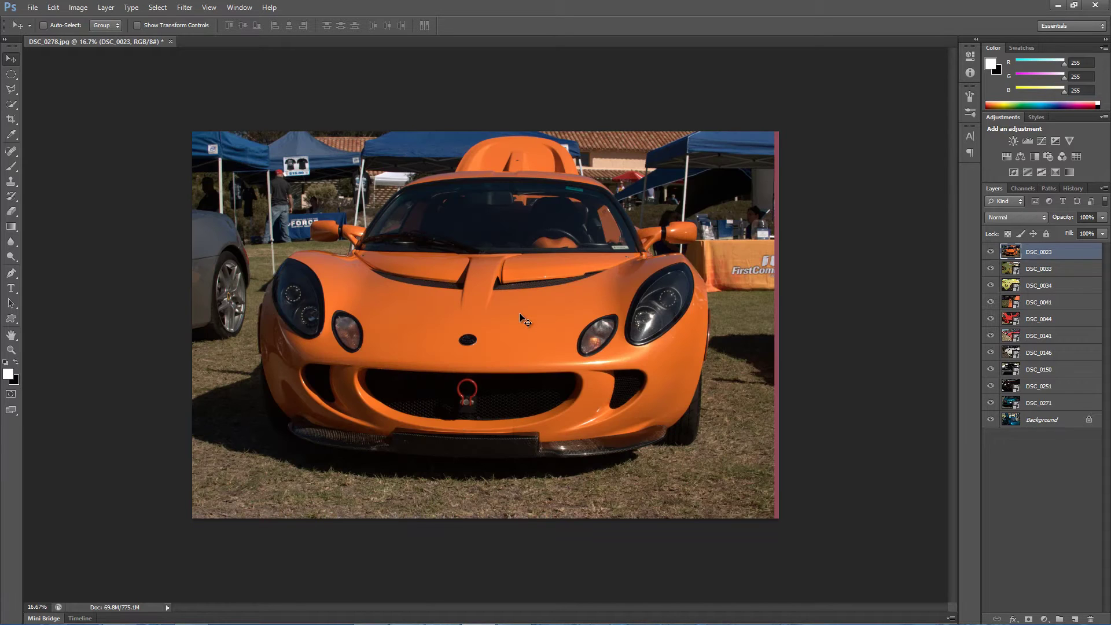
pyautogui.press('1')
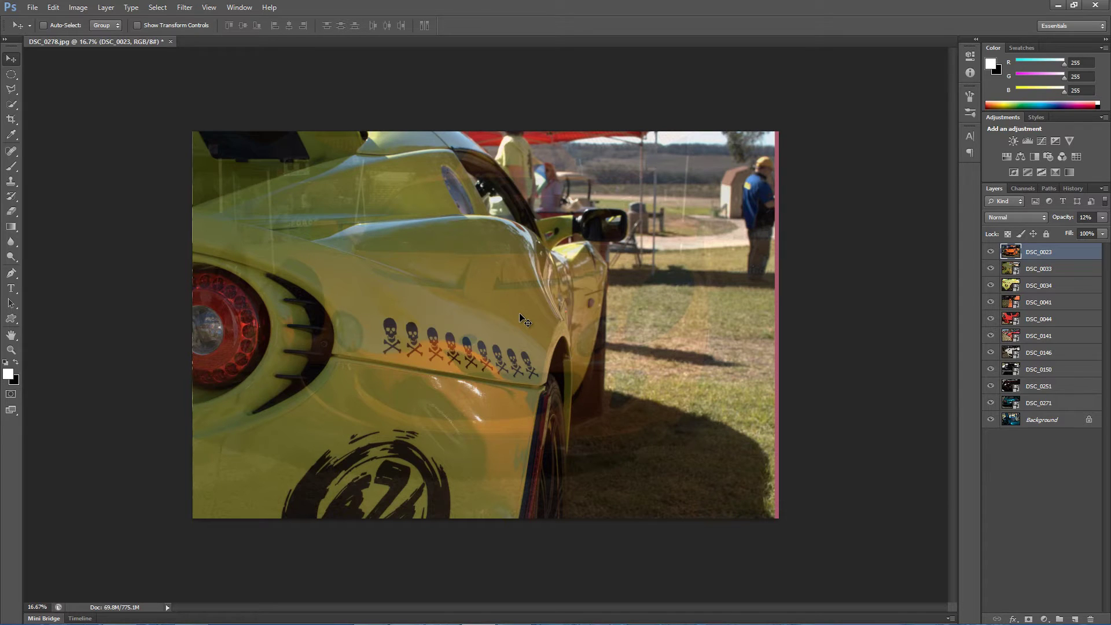
pyautogui.press('0')
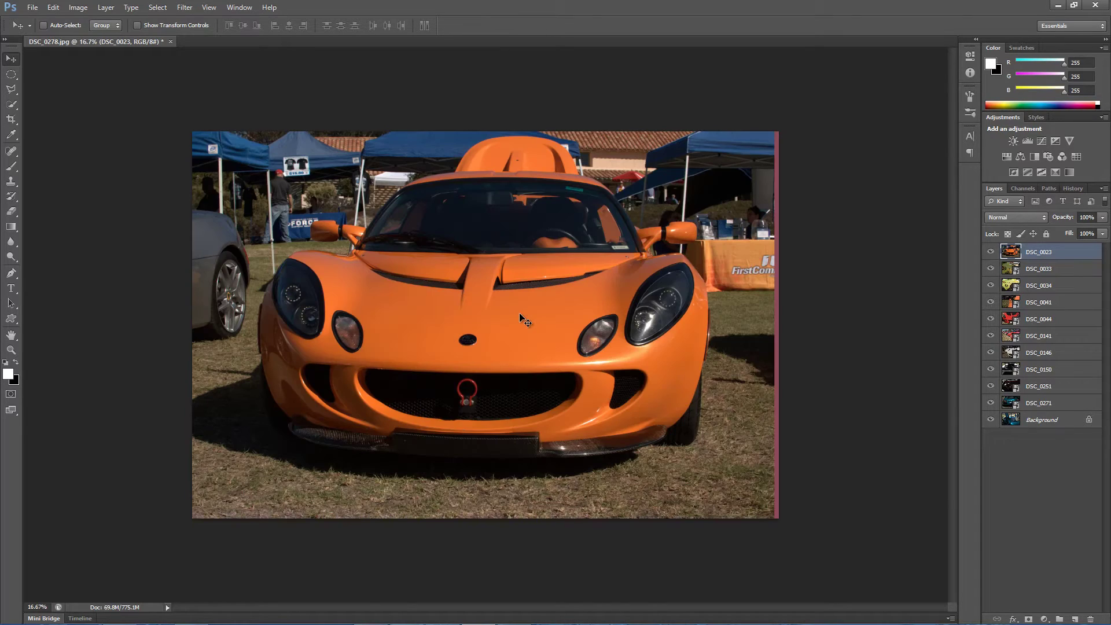
pyautogui.press('1')
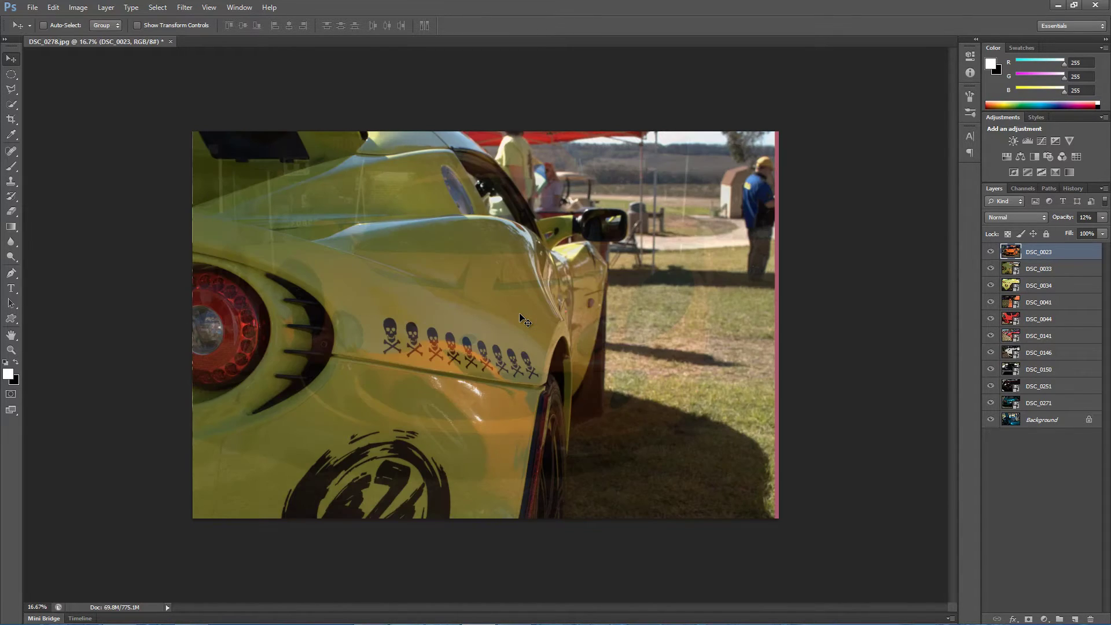
pyautogui.press('0')
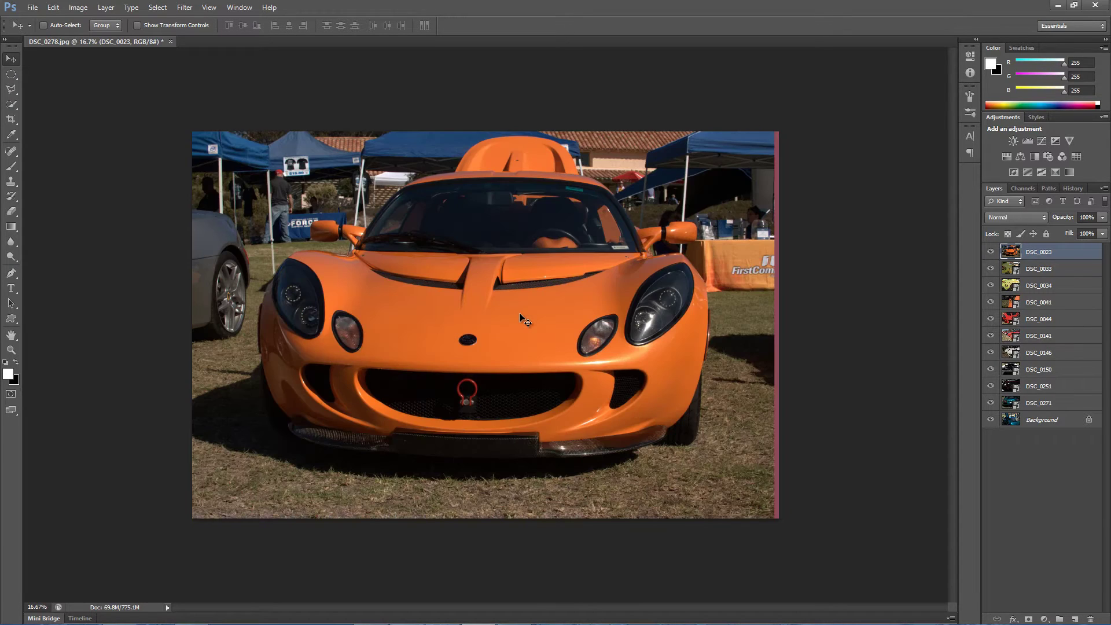
# Step: Raise the DSC_0023 layer's opacity in increments from 20% through 30%, 60% and 90% up to 100%
pyautogui.press('2')
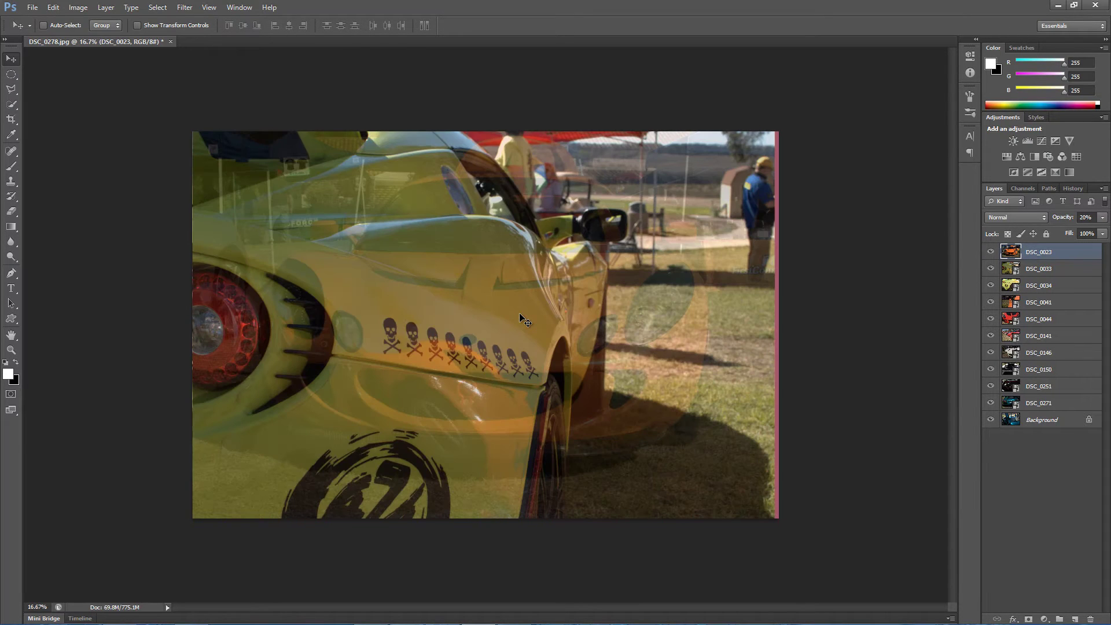
pyautogui.press('3')
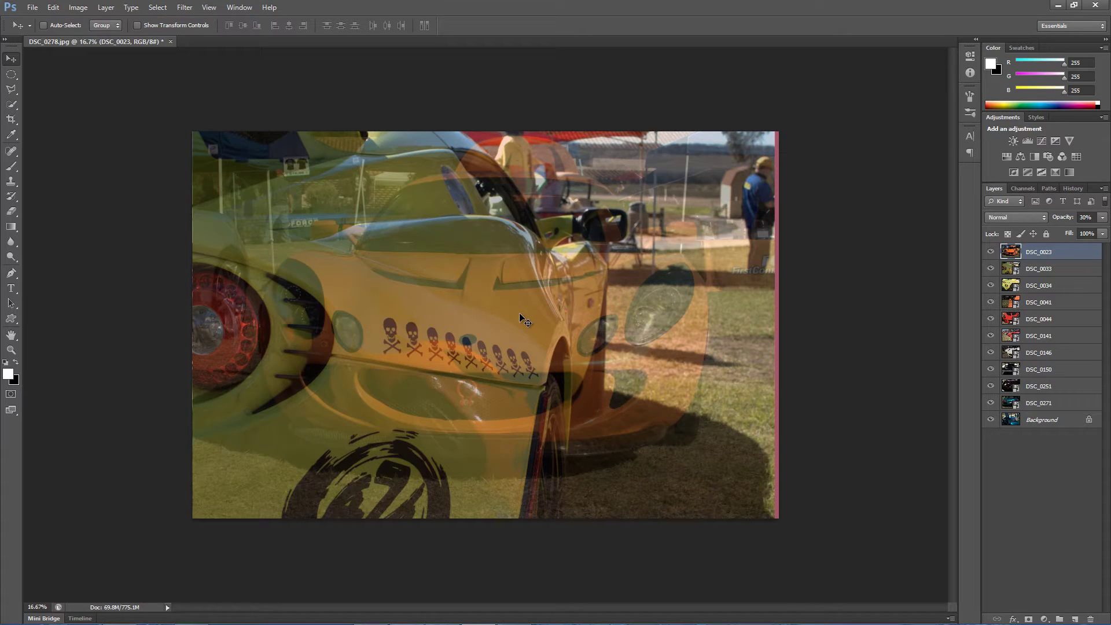
pyautogui.press('4')
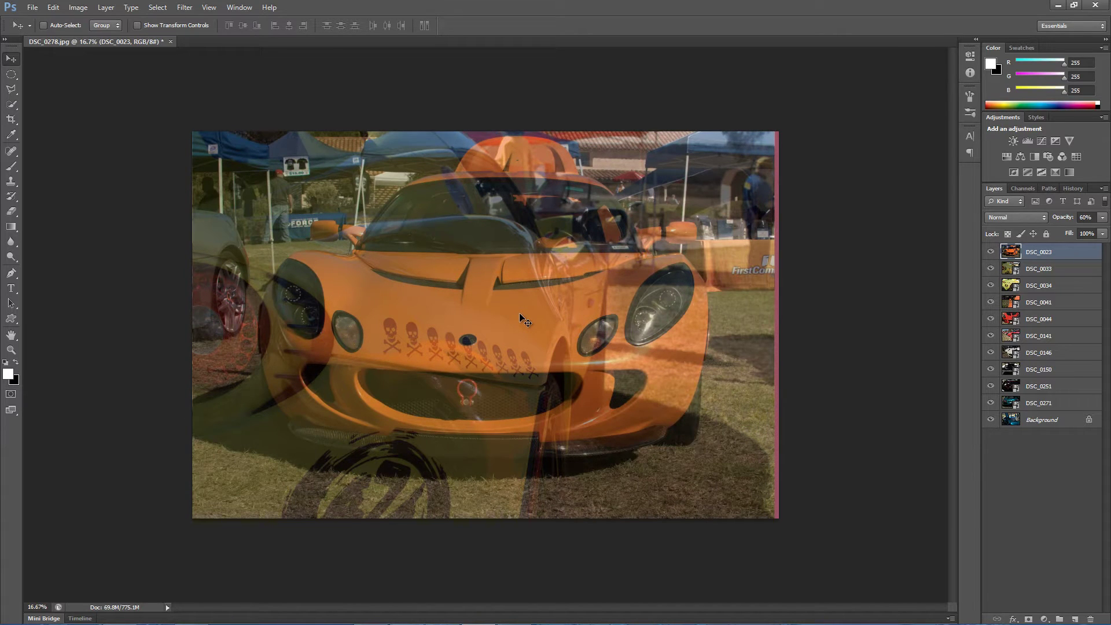
pyautogui.press('7')
pyautogui.press('8')
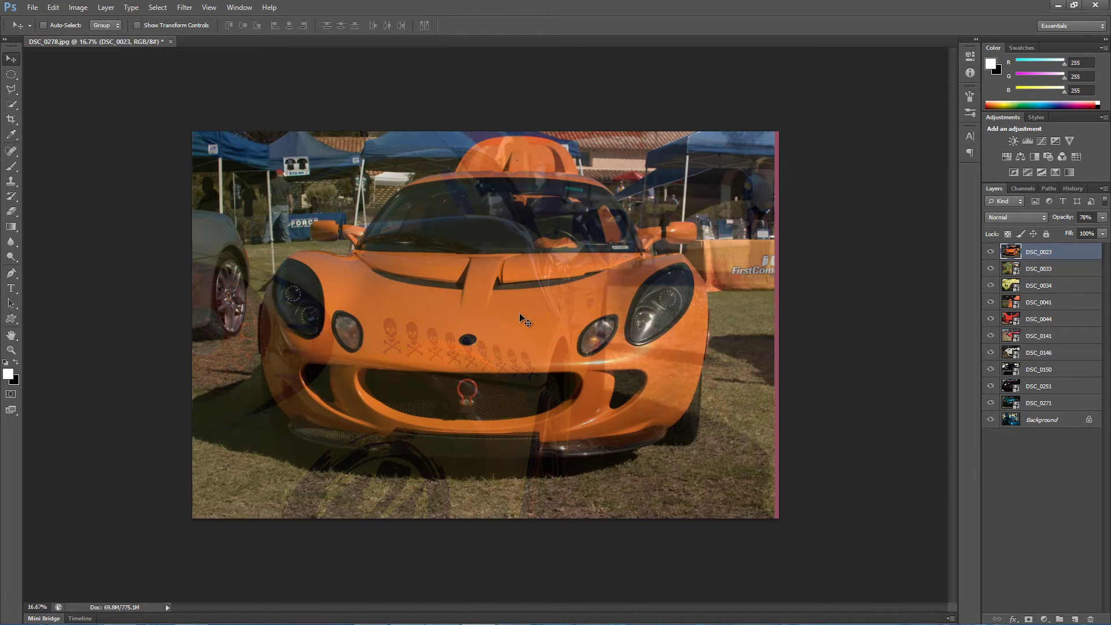
pyautogui.press('0')
pyautogui.press('8')
pyautogui.press('9')
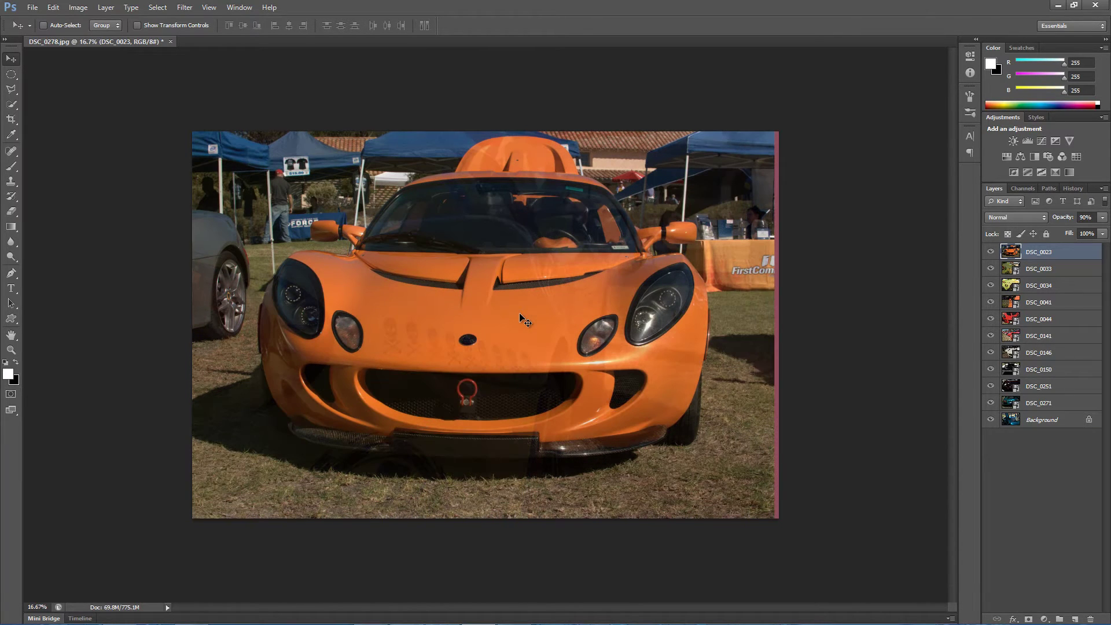
pyautogui.press('0')
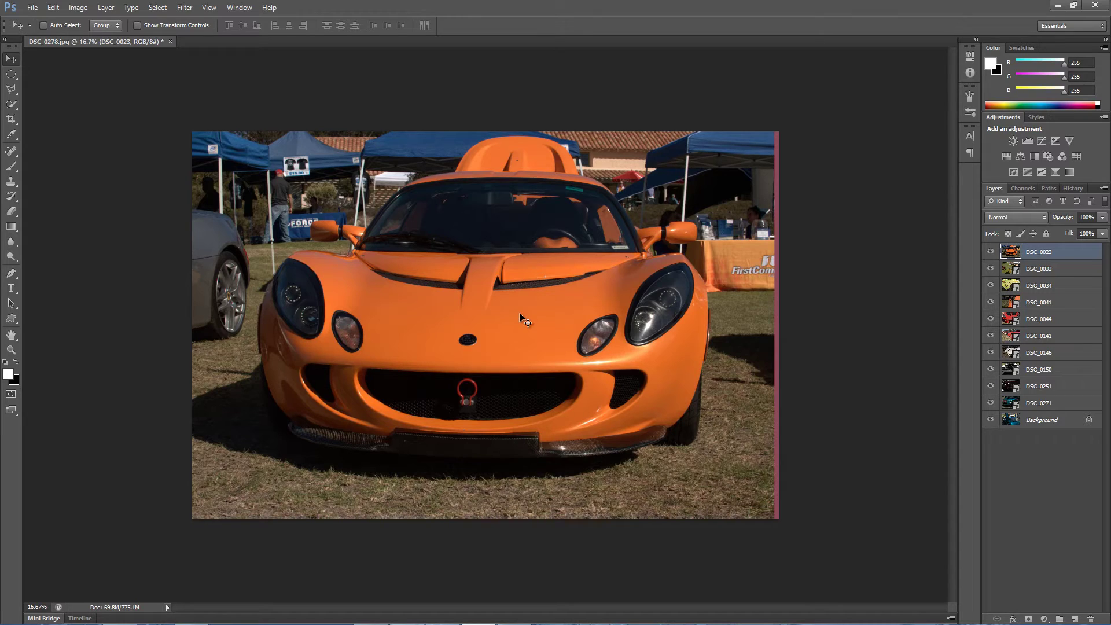
# Step: Set the DSC_0023 layer's opacity to 43%, and reduce it to 3%
pyautogui.press('3')
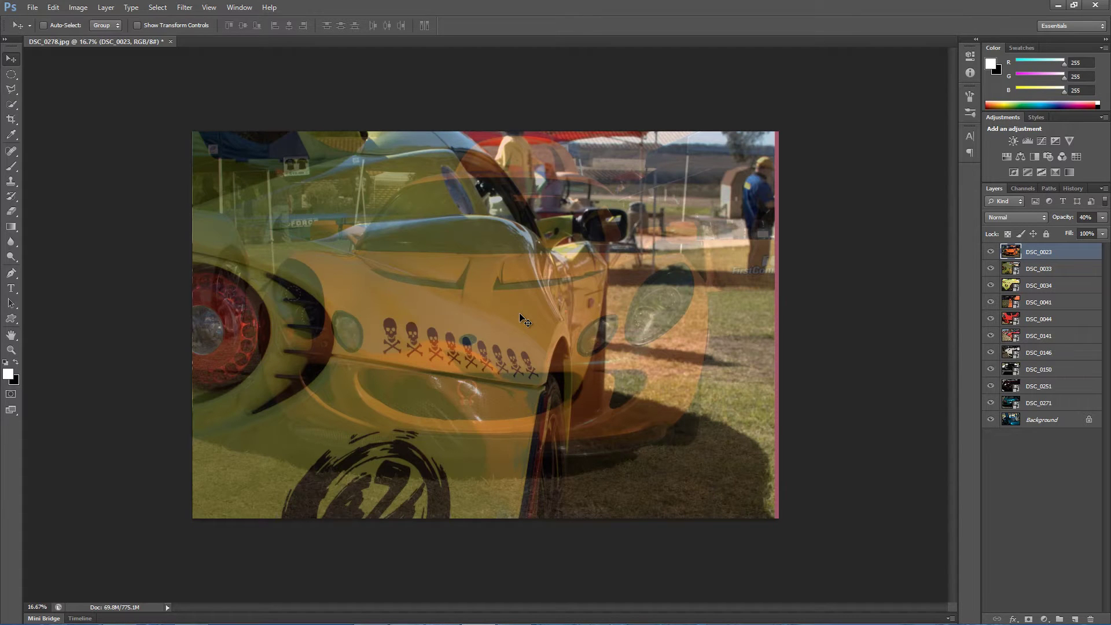
pyautogui.press('3')
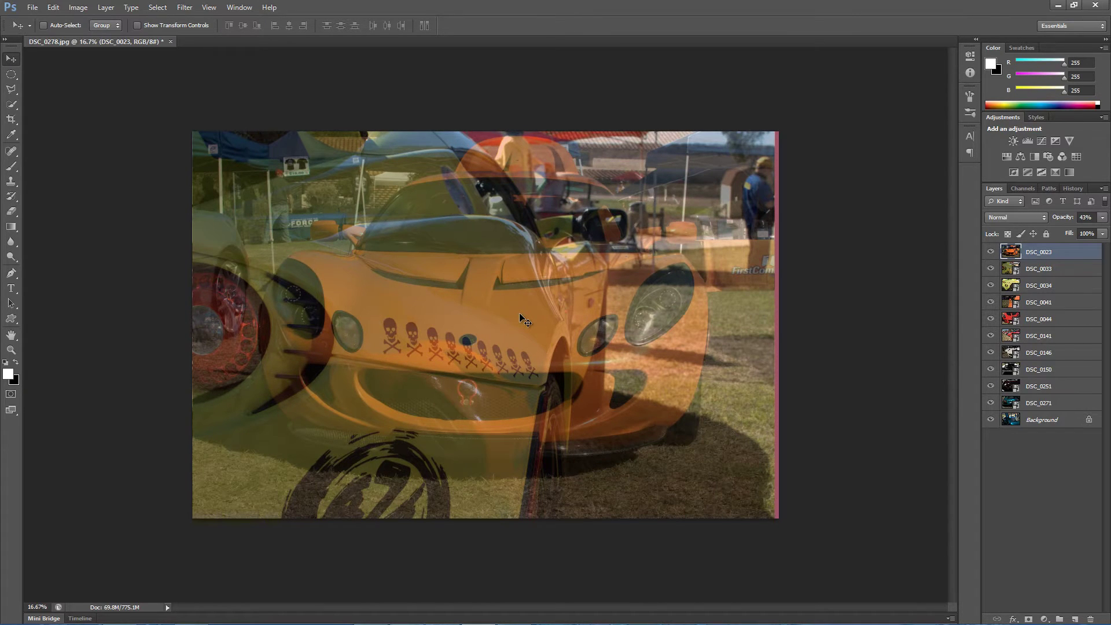
pyautogui.press('0')
pyautogui.press('3')
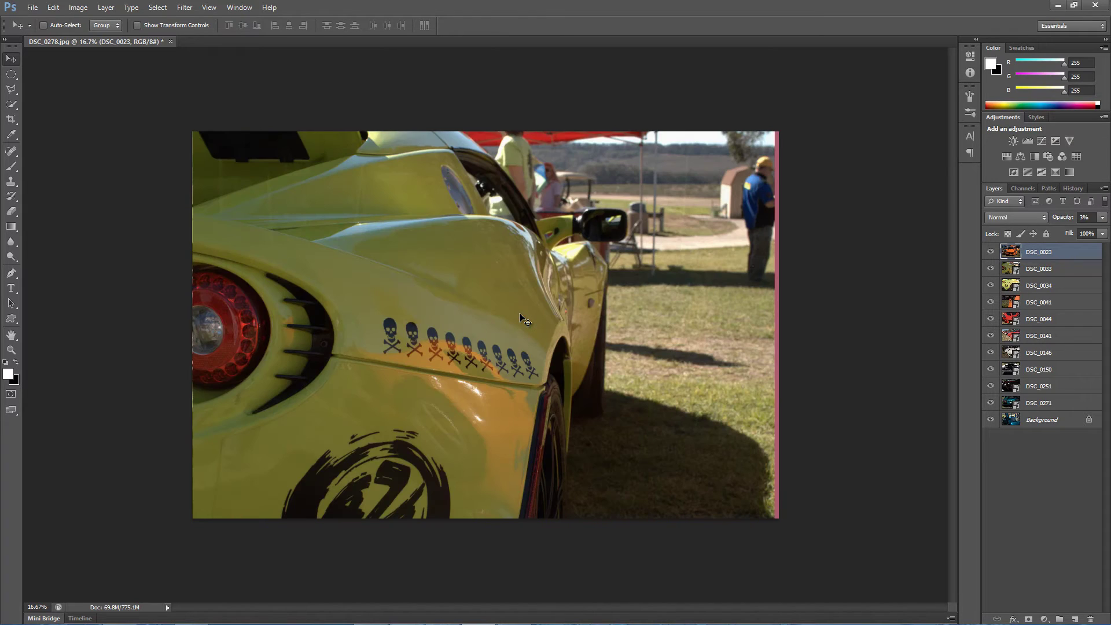
# Step: Set the DSC_0023 layer's opacity to 34%, and restore it to 100%
pyautogui.press('0')
pyautogui.press('0')
pyautogui.press('1')
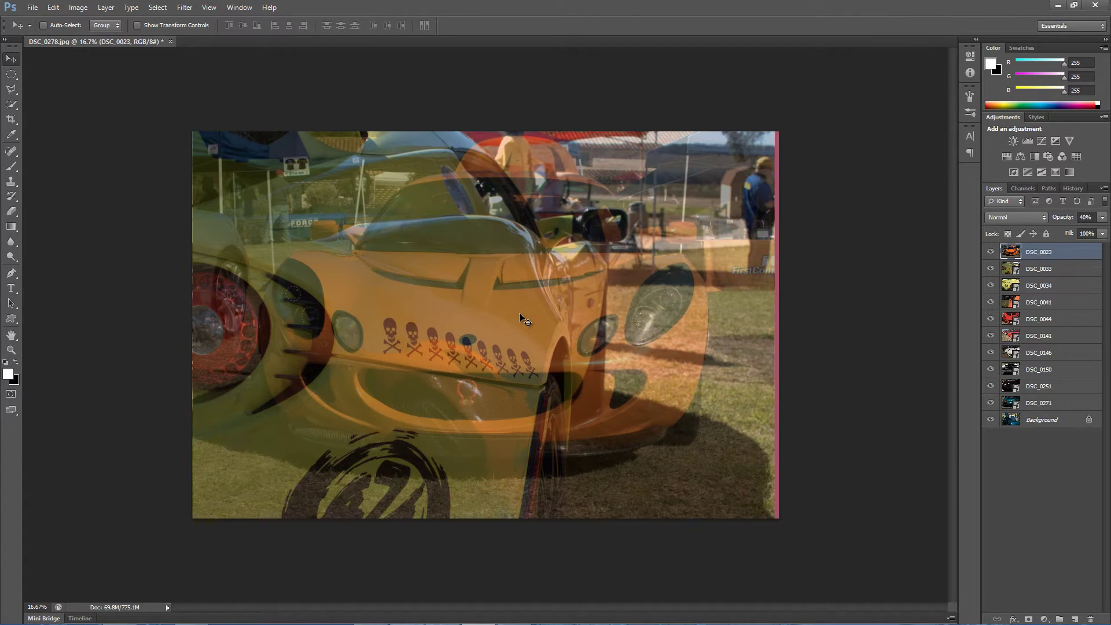
pyautogui.press('3')
pyautogui.press('4')
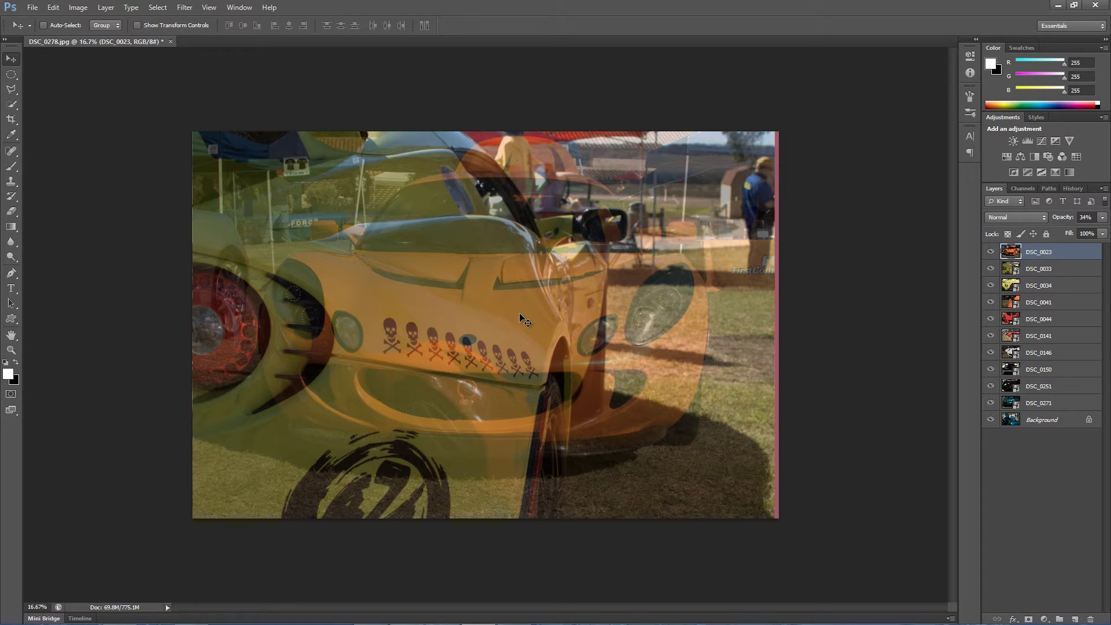
pyautogui.press('0')
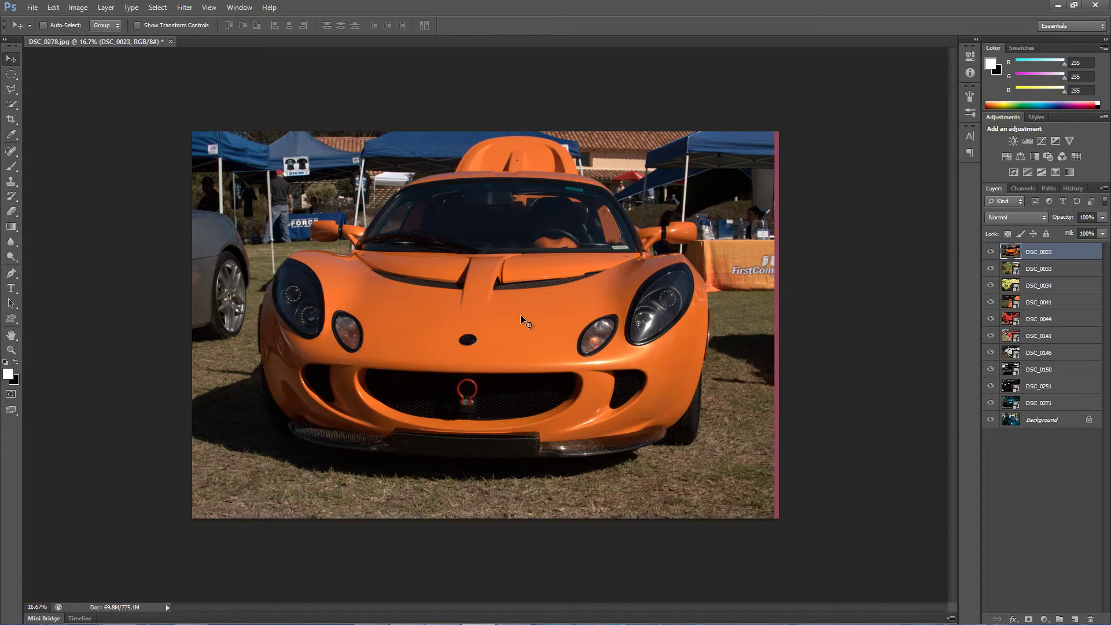
# Step: Zoom in on the orange car's front to 33.3% with the Zoom tool, and return to the Move tool
pyautogui.press('z')
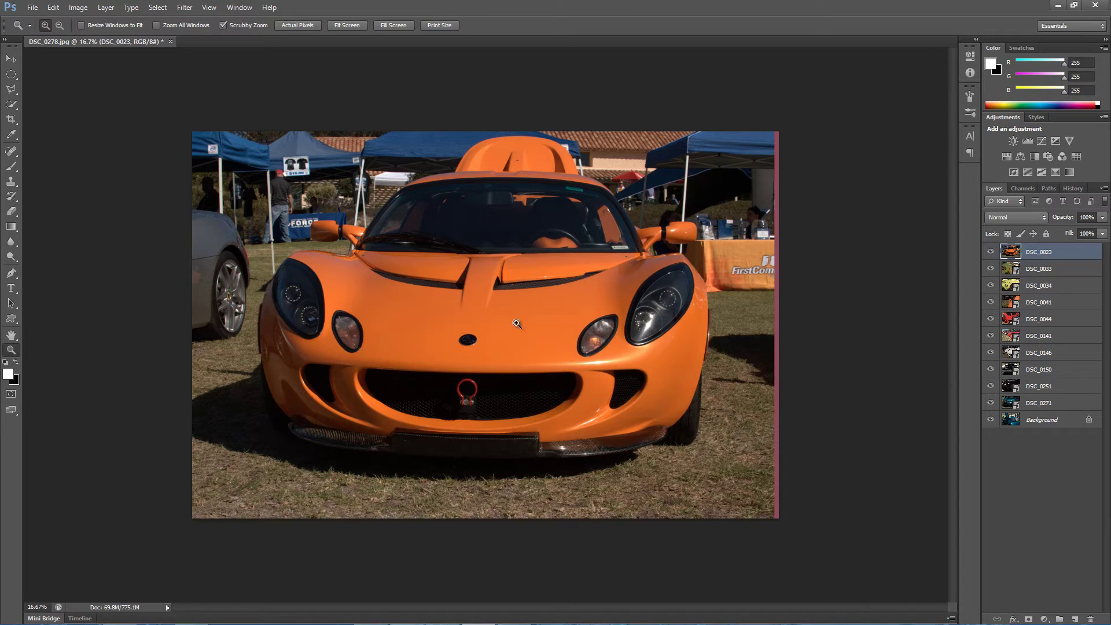
pyautogui.click(517, 324)
pyautogui.click(516, 323)
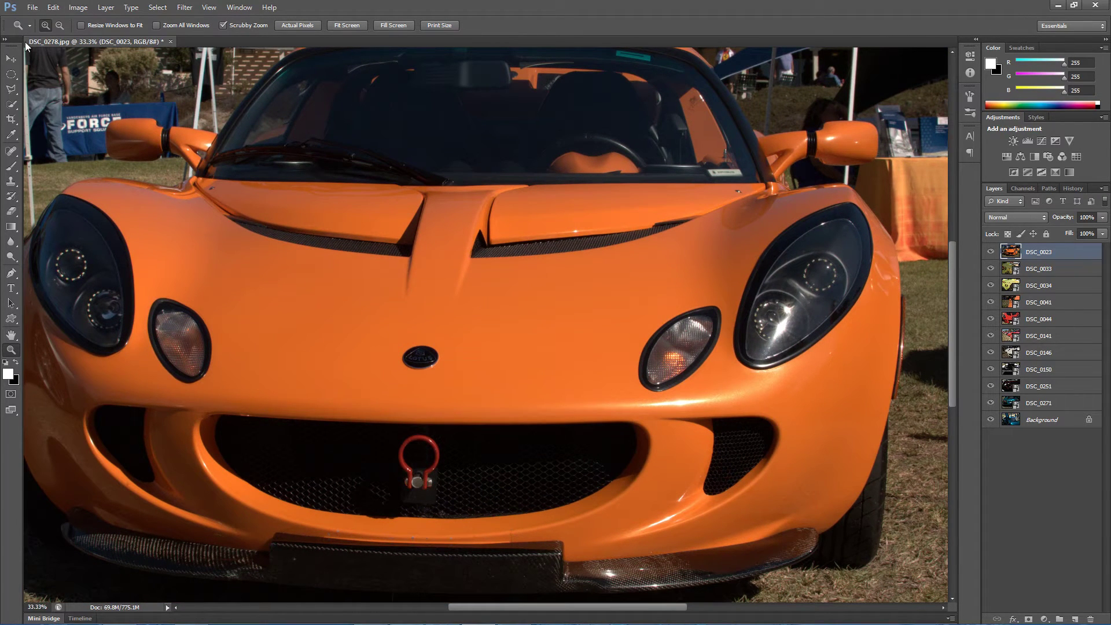
pyautogui.click(11, 58)
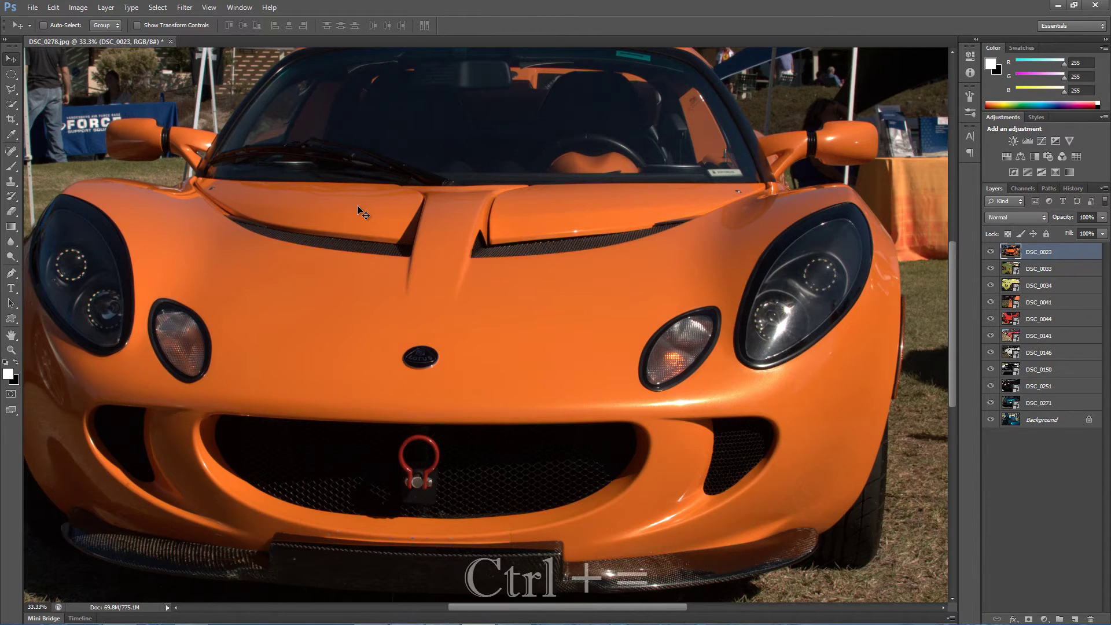
# Step: Zoom the document out and in repeatedly with the Move tool active, finishing at 25% magnification
pyautogui.hotkey('ctrl', '-')
pyautogui.hotkey('ctrl', '-')
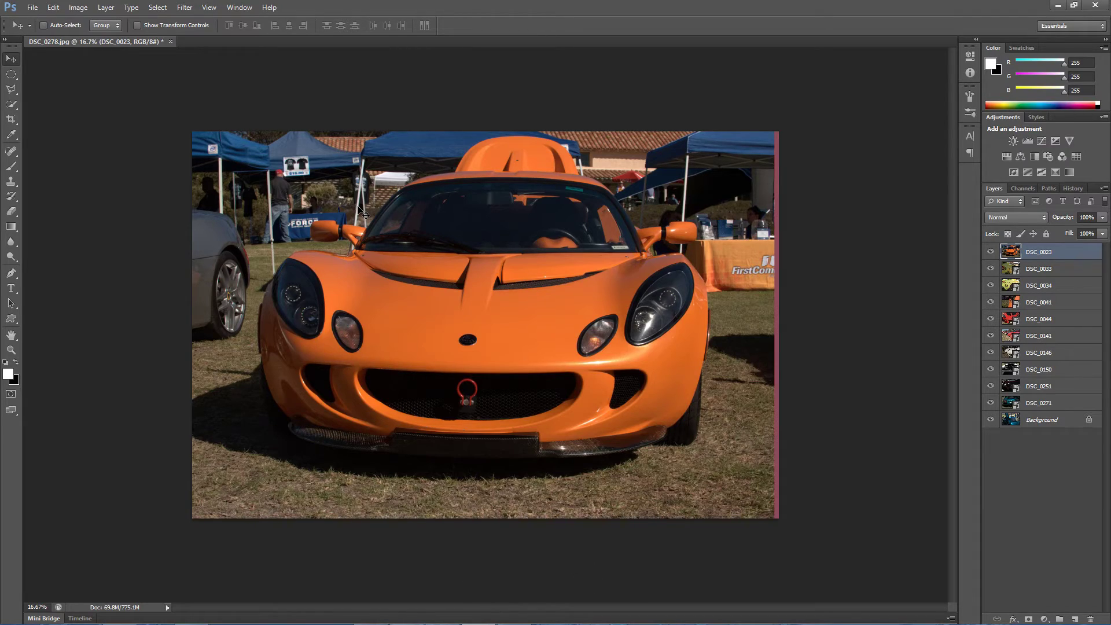
pyautogui.hotkey('ctrl', '=')
pyautogui.hotkey('ctrl', '=')
pyautogui.hotkey('ctrl', '-')
pyautogui.hotkey('ctrl', '-')
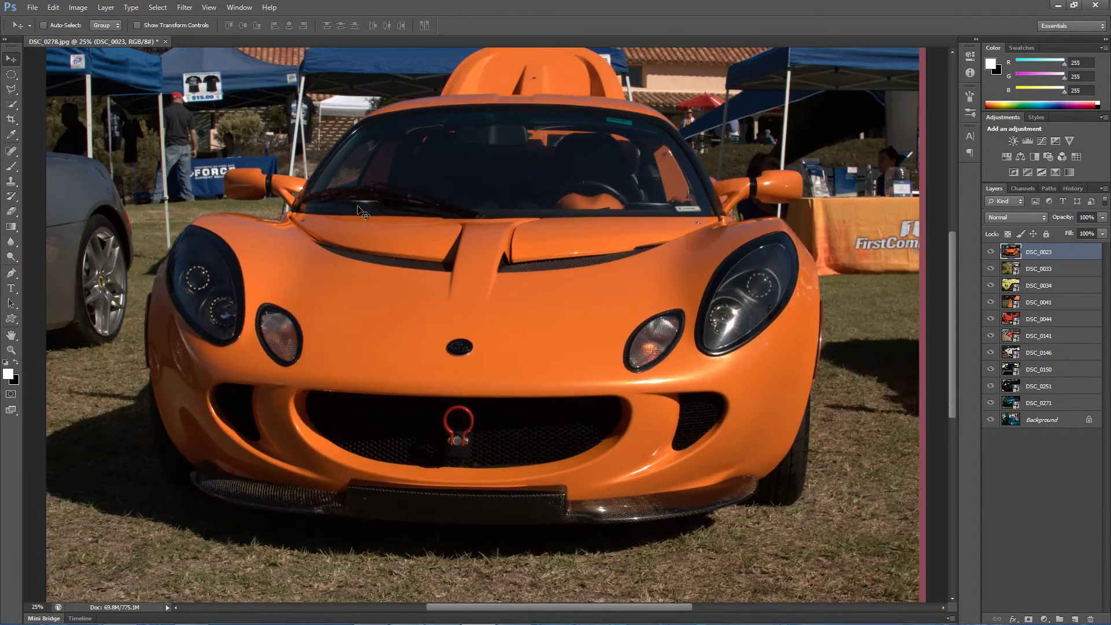
pyautogui.hotkey('ctrl', '=')
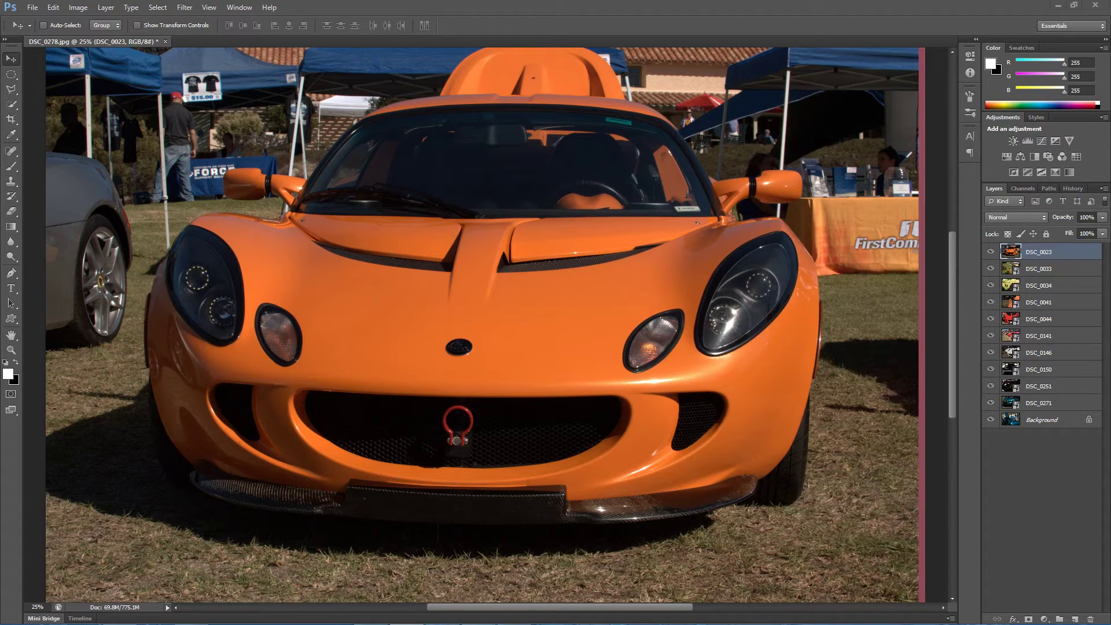
# Step: Enter Quick Mask mode and set the Brush tool's size to 30 px
pyautogui.click(750, 361)
pyautogui.press('q')
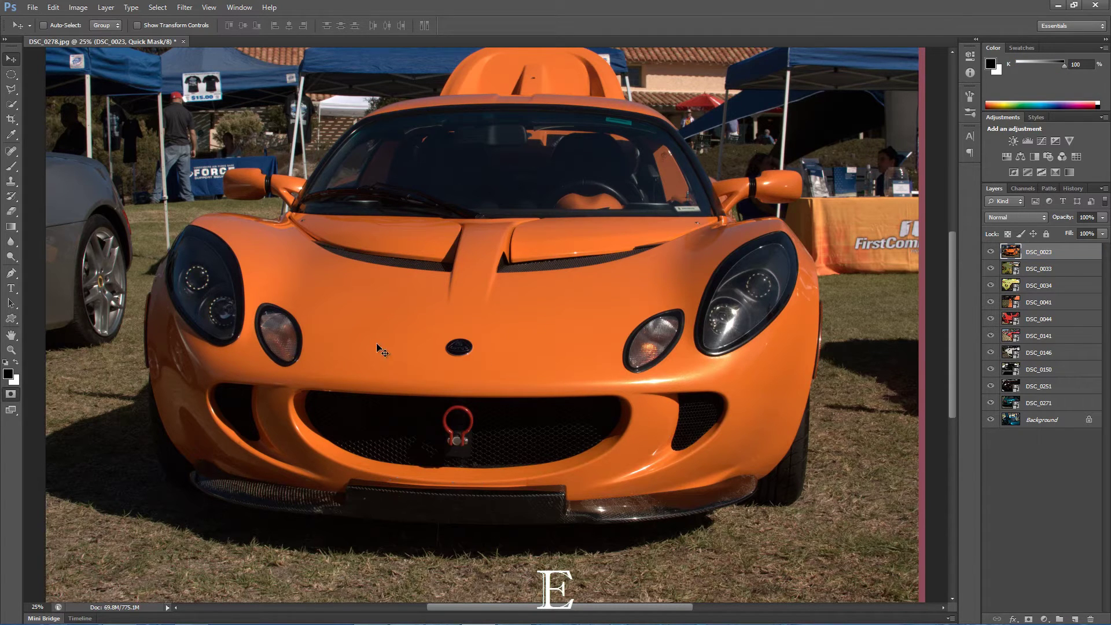
pyautogui.click(11, 166)
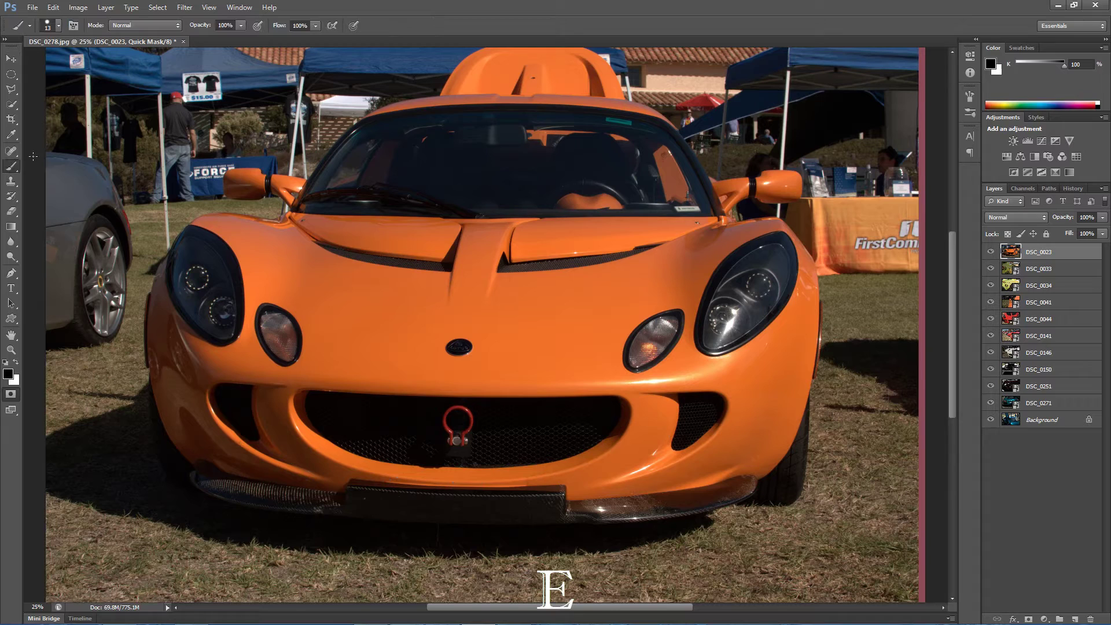
pyautogui.click(58, 27)
pyautogui.moveTo(24, 62); pyautogui.dragTo(34, 62)
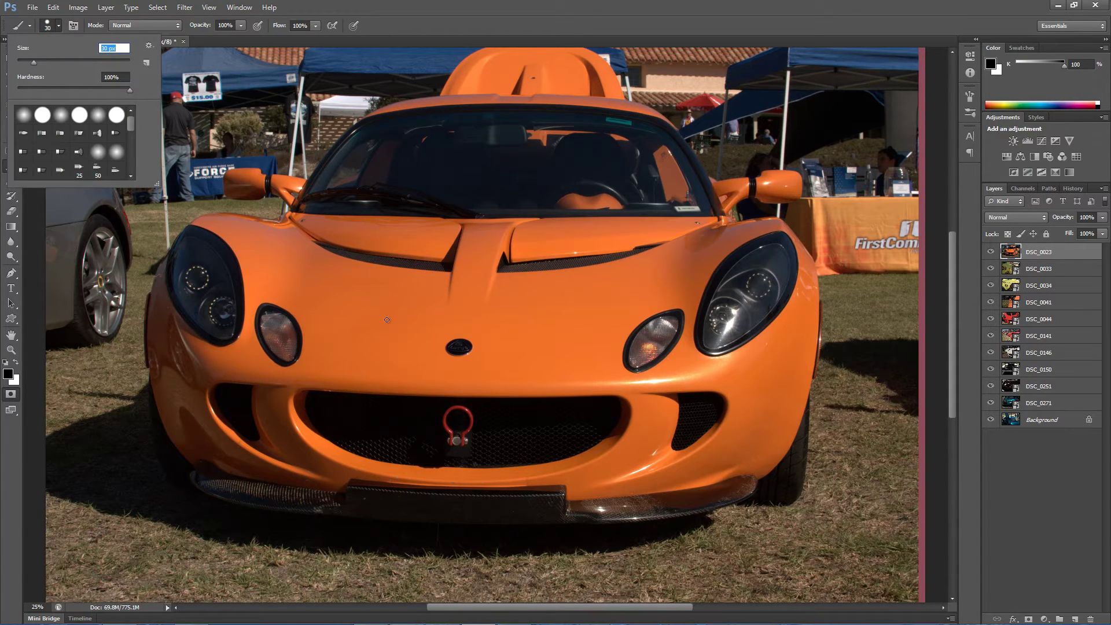
# Step: Paint a quick mask over the small oval lamp beside the left headlight, convert it to a selection, and deselect it
pyautogui.press('q')
pyautogui.click(266, 310)
pyautogui.moveTo(265, 311)
pyautogui.mouseDown()
pyautogui.moveTo(283, 363)
pyautogui.moveTo(295, 356)
pyautogui.moveTo(292, 321)
pyautogui.moveTo(279, 312)
pyautogui.moveTo(288, 344)
pyautogui.moveTo(260, 325)
pyautogui.moveTo(260, 309)
pyautogui.moveTo(272, 358)
pyautogui.moveTo(292, 363)
pyautogui.moveTo(294, 323)
pyautogui.moveTo(273, 306)
pyautogui.moveTo(288, 328)
pyautogui.mouseUp()
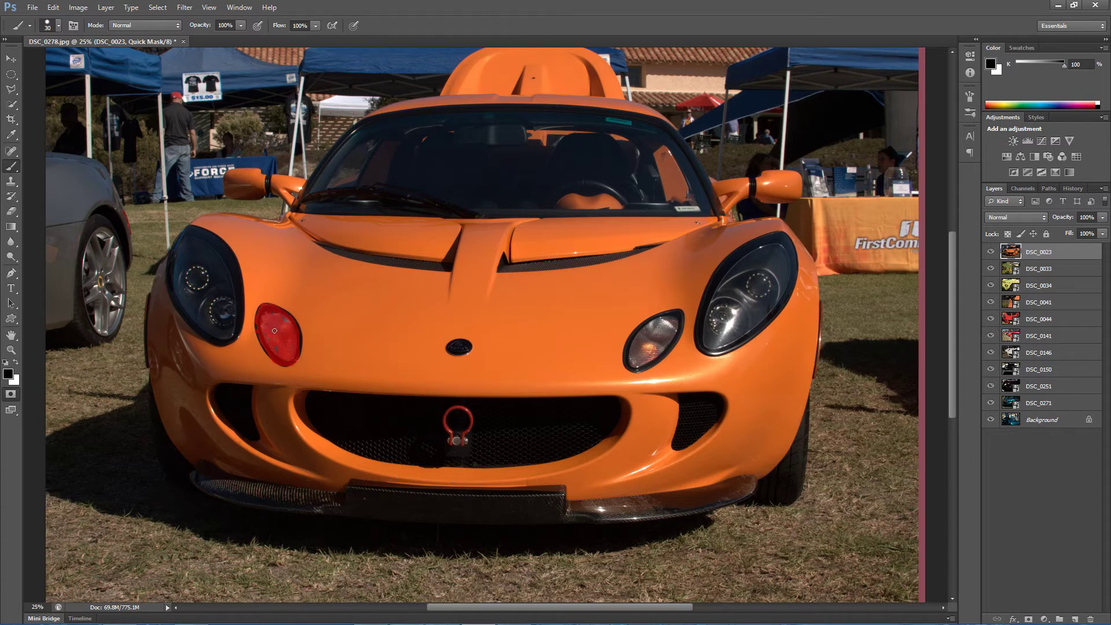
pyautogui.press('q')
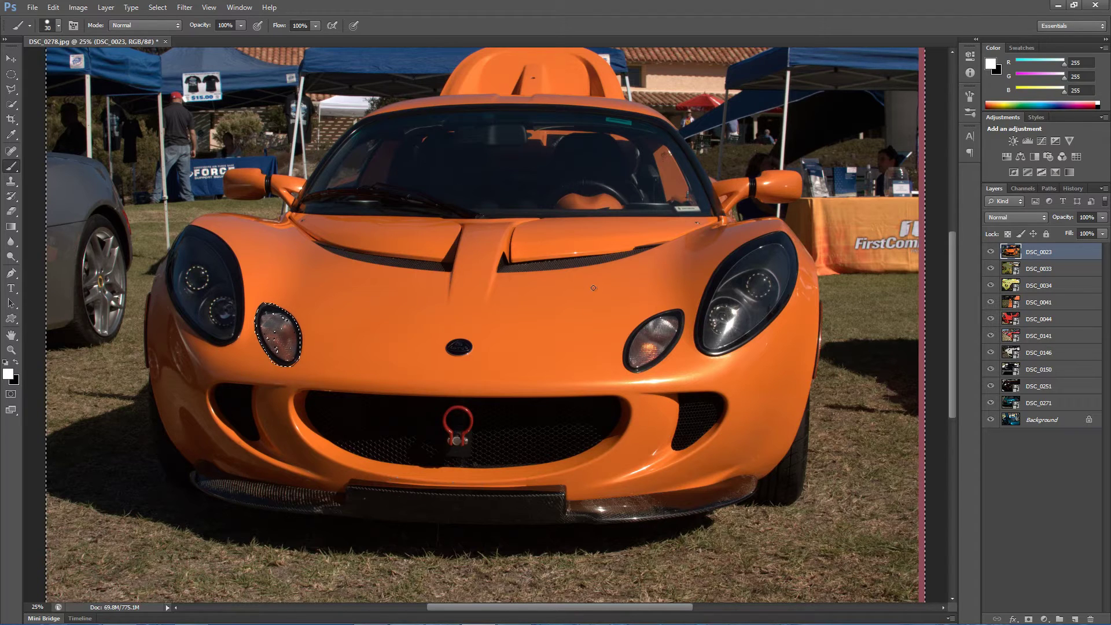
pyautogui.hotkey('ctrl', 'd')
# Step: Select the car's orange hood and bumper bodywork with the Quick Selection tool, and clear the selection
pyautogui.press('w')
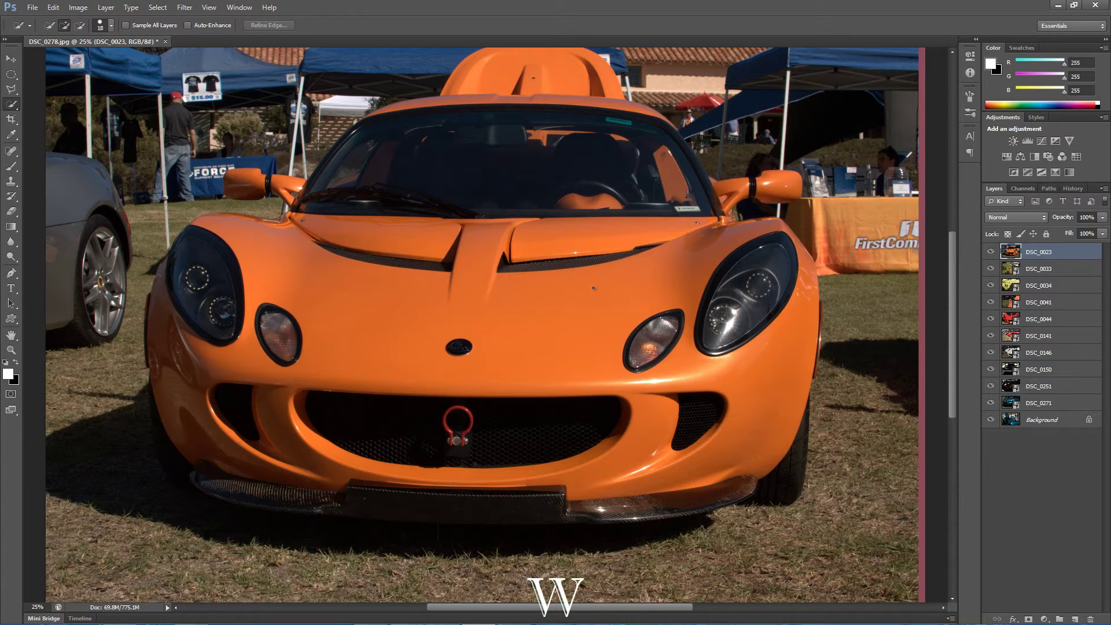
pyautogui.moveTo(593, 287)
pyautogui.mouseDown()
pyautogui.moveTo(538, 370)
pyautogui.moveTo(760, 393)
pyautogui.moveTo(746, 443)
pyautogui.moveTo(674, 463)
pyautogui.moveTo(498, 442)
pyautogui.mouseUp()
pyautogui.moveTo(401, 316); pyautogui.dragTo(281, 266)
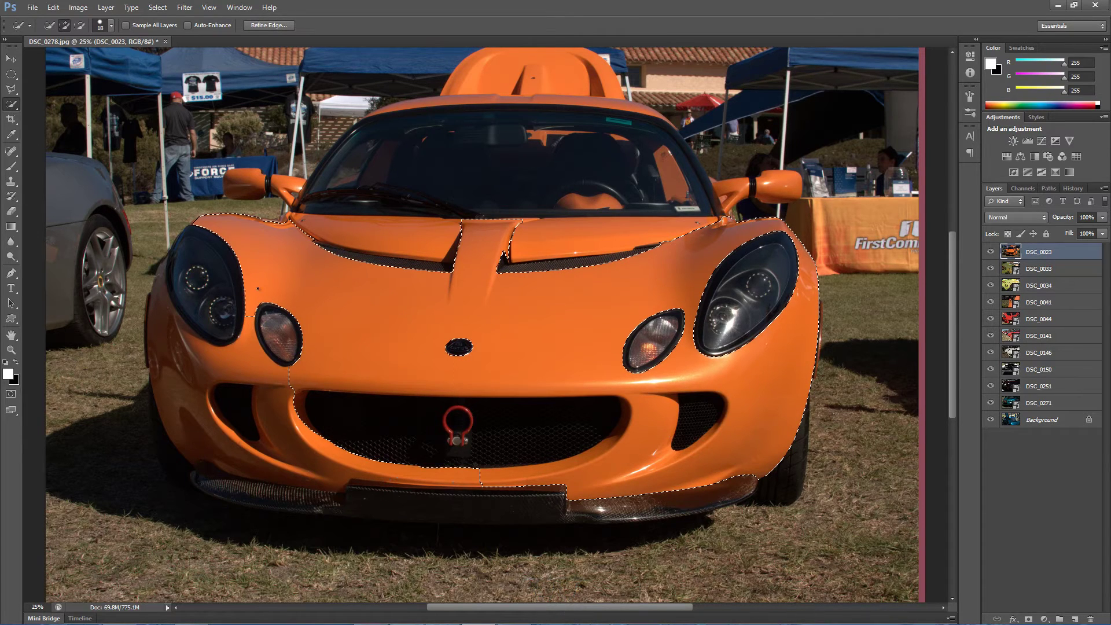
pyautogui.moveTo(251, 346); pyautogui.dragTo(224, 322)
pyautogui.moveTo(171, 367)
pyautogui.mouseDown()
pyautogui.moveTo(239, 475)
pyautogui.moveTo(329, 468)
pyautogui.mouseUp()
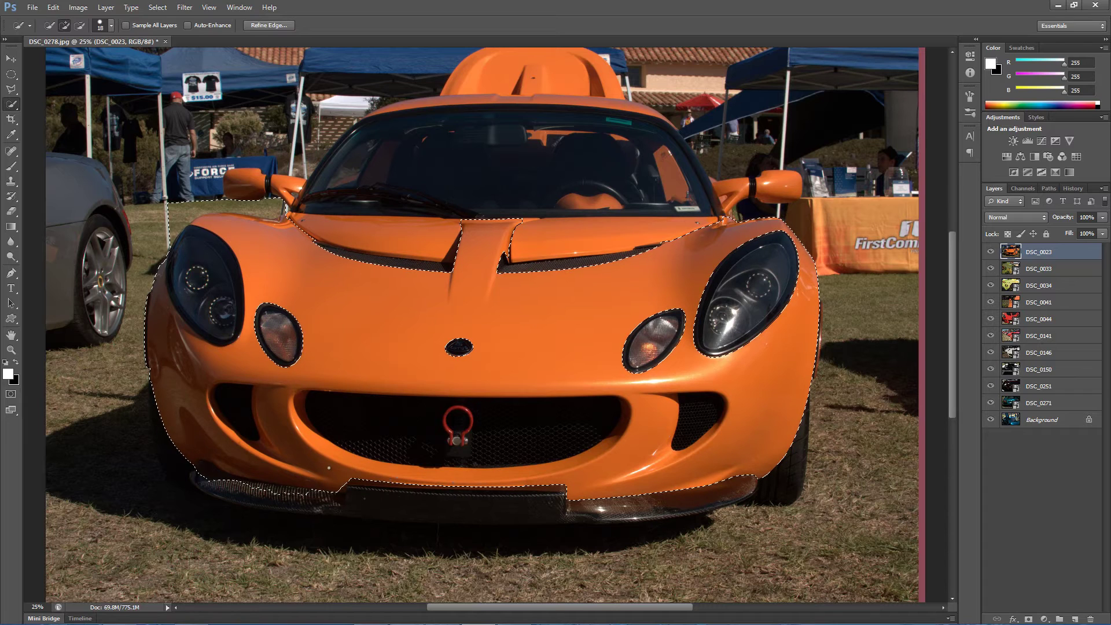
pyautogui.hotkey('ctrl', 'd')
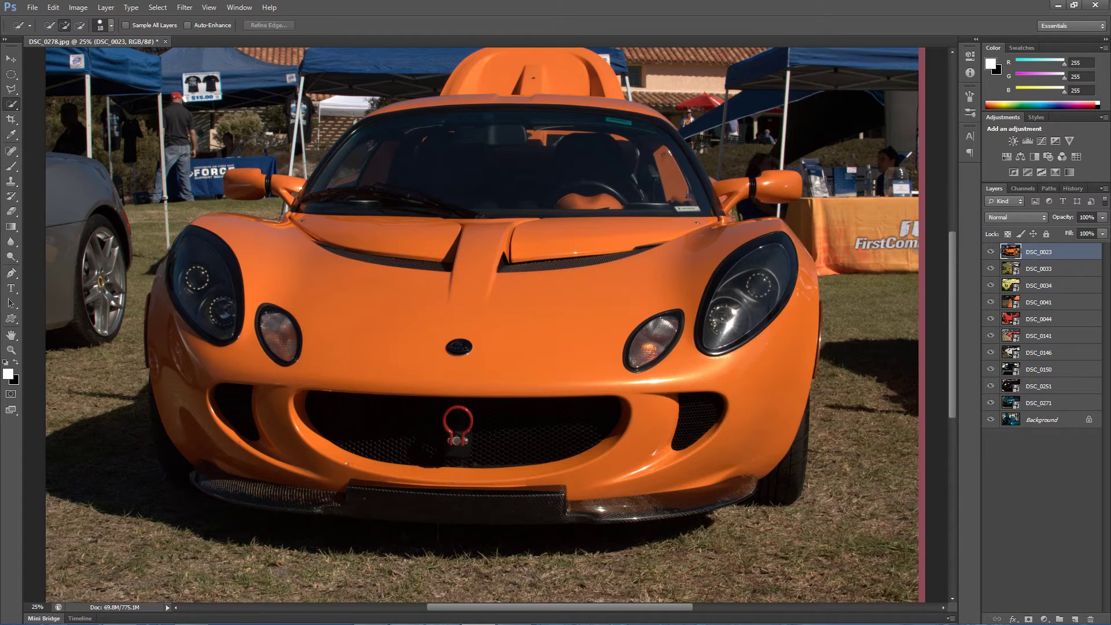
# Step: Erase freehand strokes across the car's hood on the DSC_0023 layer, and undo the erasing
pyautogui.press('e')
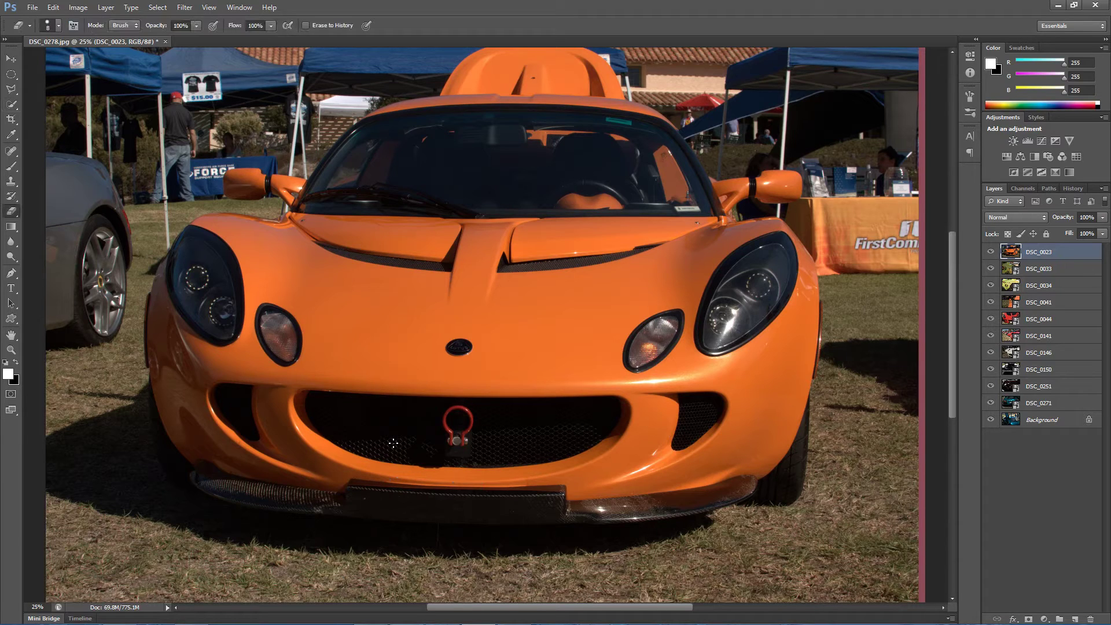
pyautogui.moveTo(511, 310)
pyautogui.mouseDown()
pyautogui.moveTo(528, 317)
pyautogui.moveTo(439, 330)
pyautogui.moveTo(457, 348)
pyautogui.moveTo(428, 363)
pyautogui.moveTo(283, 346)
pyautogui.moveTo(206, 302)
pyautogui.mouseUp()
pyautogui.hotkey('ctrl', 'z')
# Step: Try to rotate the canvas with the Rotate View tool, and attempt to undo the rotation
pyautogui.press('r')
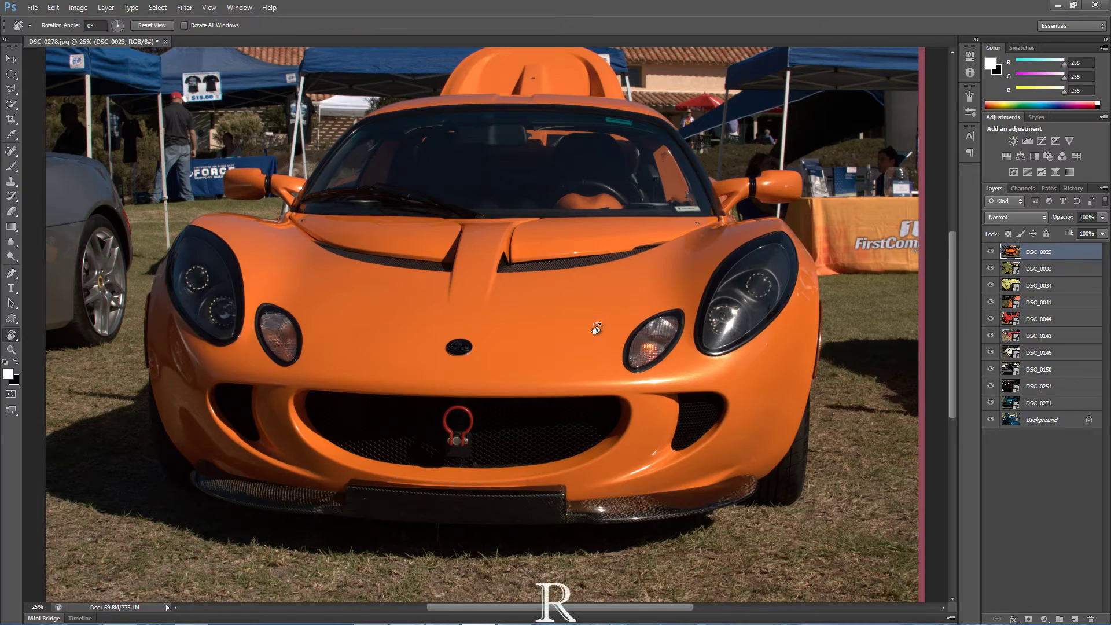
pyautogui.moveTo(608, 325); pyautogui.dragTo(676, 325)
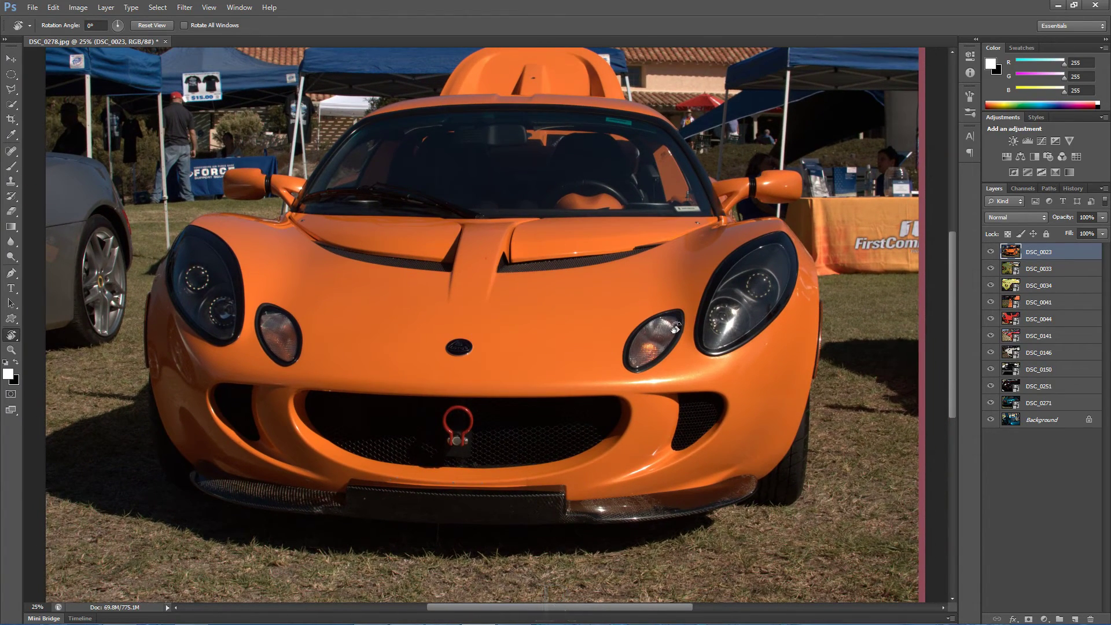
pyautogui.hotkey('ctrl', 'z')
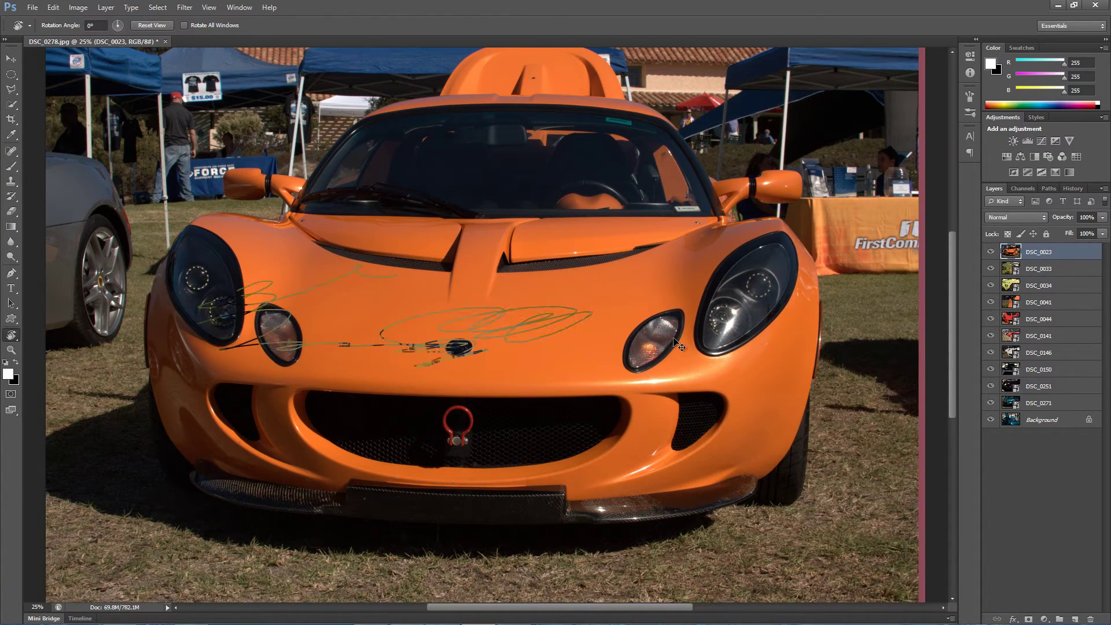
# Step: Revert the document history to the state before the eraser strokes on the hood, and show the layer list again
pyautogui.click(1073, 188)
pyautogui.click(1034, 457)
pyautogui.click(994, 188)
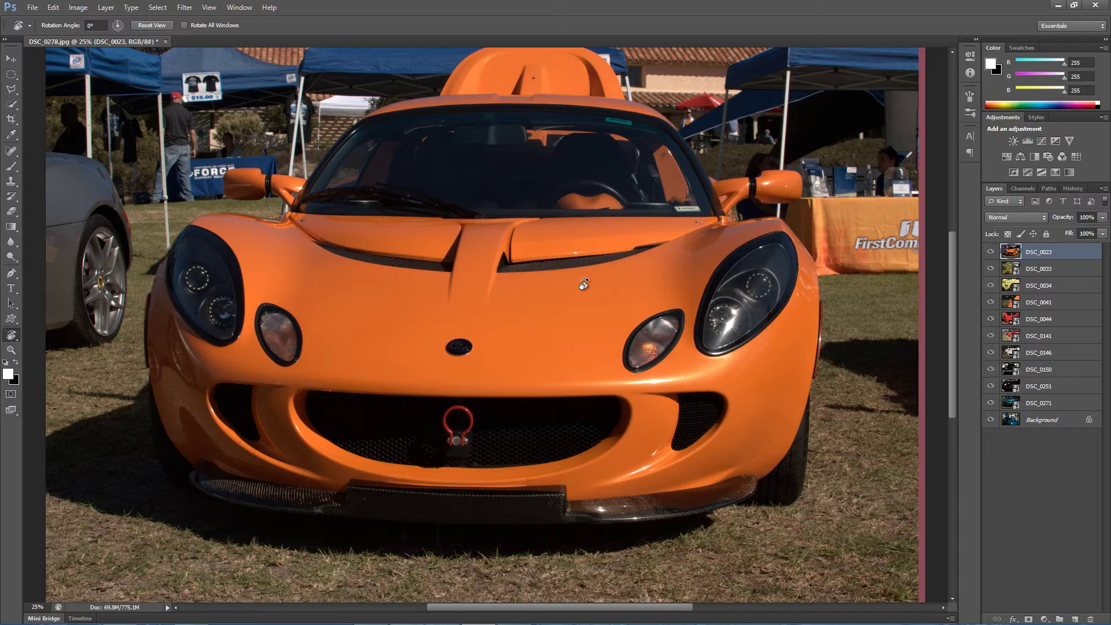
# Step: Add the white text "Lotus" on the car's hood and move it beside the round hood emblem
pyautogui.press('t')
pyautogui.click(544, 281)
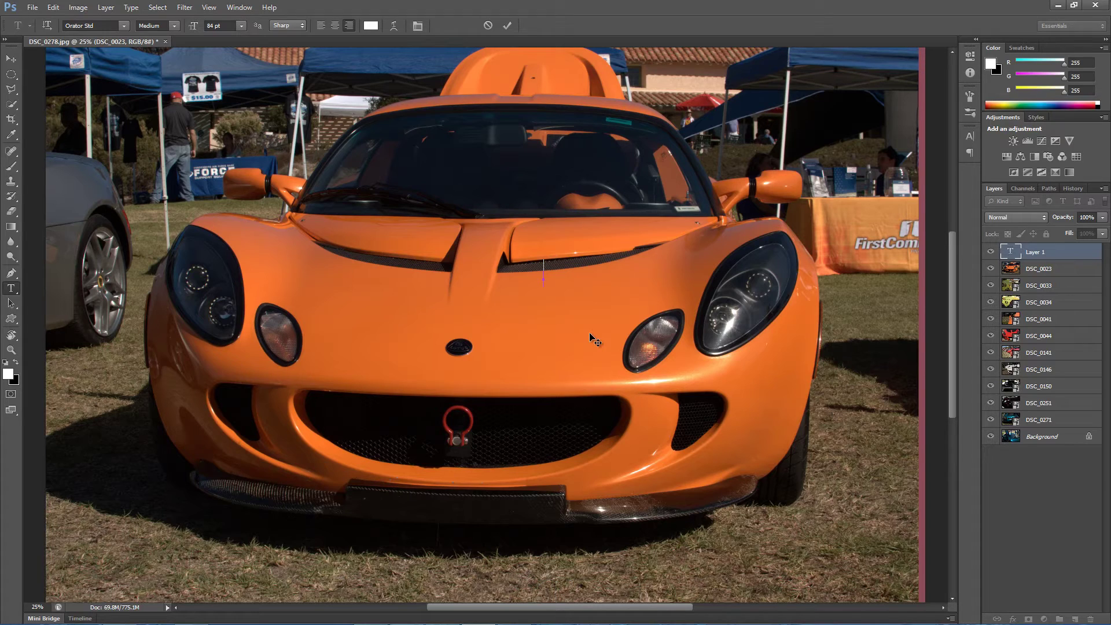
pyautogui.write('Lotus')
pyautogui.click(12, 59)
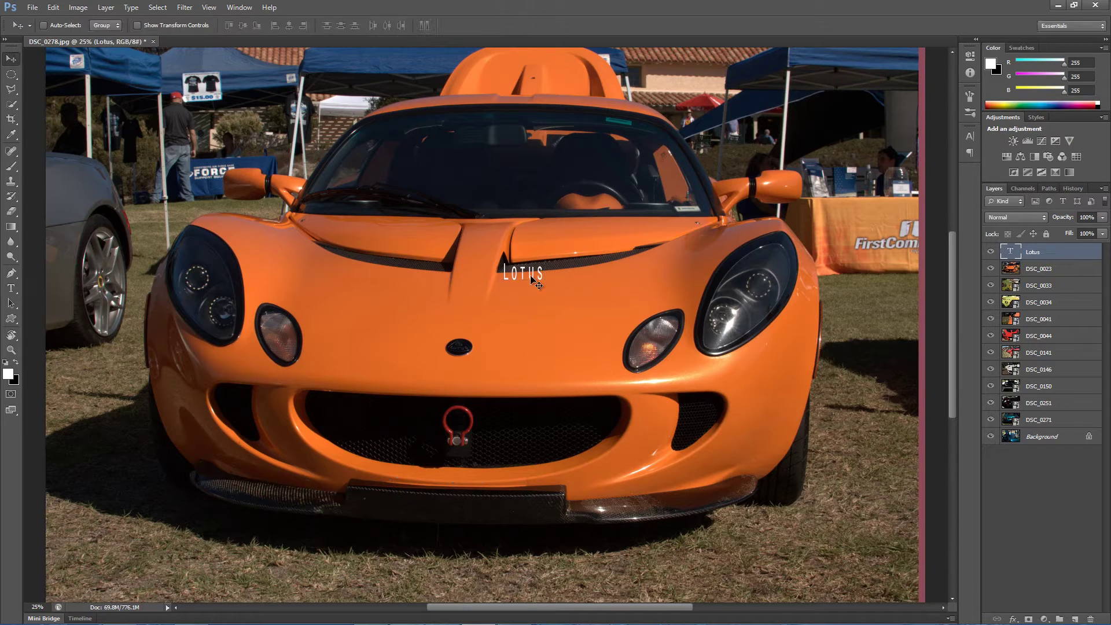
pyautogui.moveTo(530, 275); pyautogui.dragTo(554, 353)
# Step: Rasterize the Lotus text layer for the History Brush and try a brush stroke across the lettering
pyautogui.press('y')
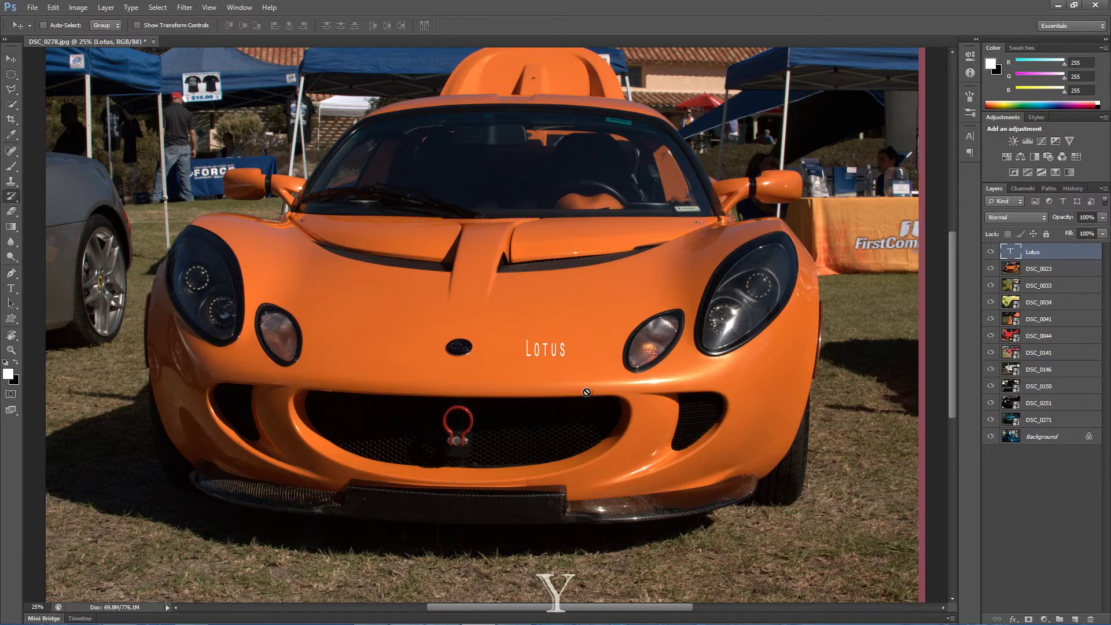
pyautogui.click(576, 390)
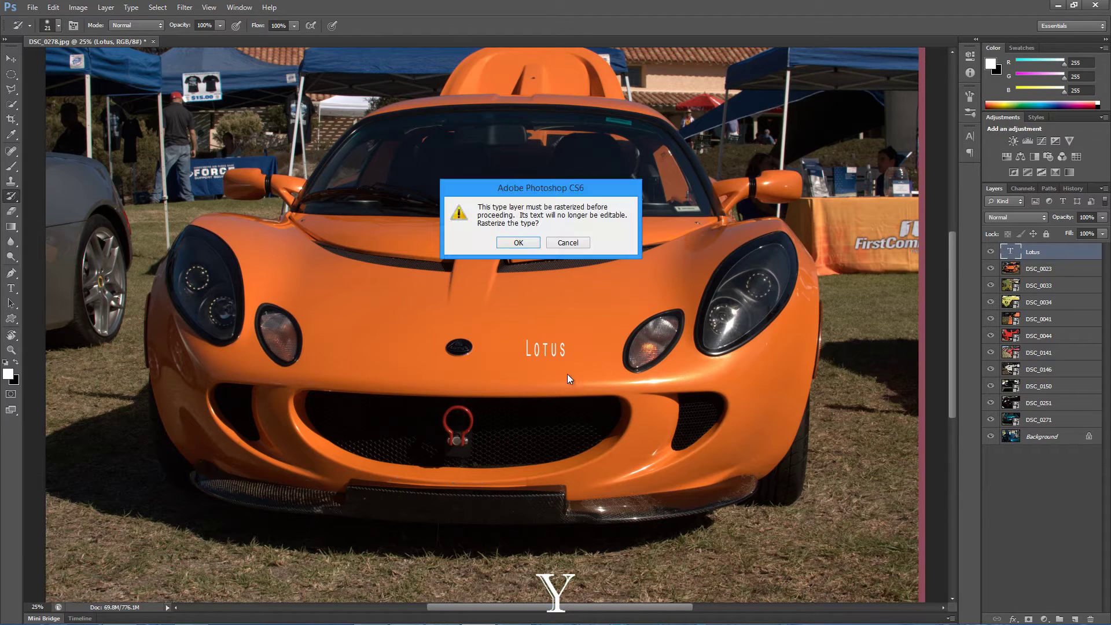
pyautogui.click(526, 243)
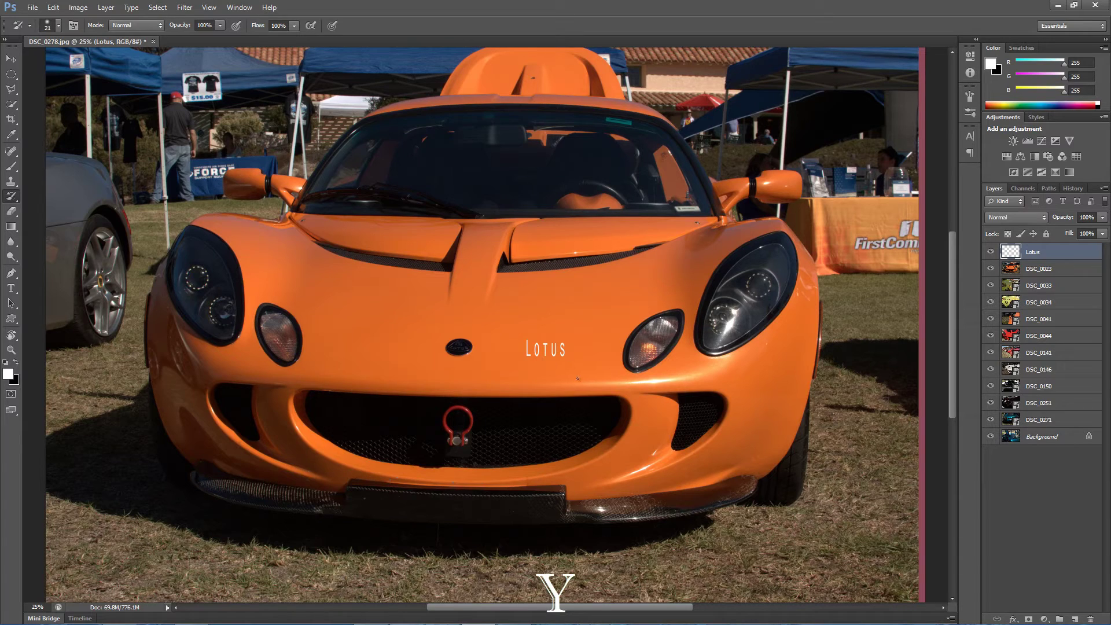
pyautogui.moveTo(582, 369)
pyautogui.mouseDown()
pyautogui.moveTo(508, 378)
pyautogui.moveTo(499, 330)
pyautogui.moveTo(572, 321)
pyautogui.moveTo(596, 378)
pyautogui.moveTo(507, 363)
pyautogui.moveTo(492, 326)
pyautogui.moveTo(570, 324)
pyautogui.moveTo(527, 363)
pyautogui.moveTo(550, 347)
pyautogui.moveTo(545, 373)
pyautogui.moveTo(509, 347)
pyautogui.mouseUp()
# Step: Draw a white three-triangle custom shape about 1832 by 1452 over the hood and grille in Shape mode, and undo it
pyautogui.press('u')
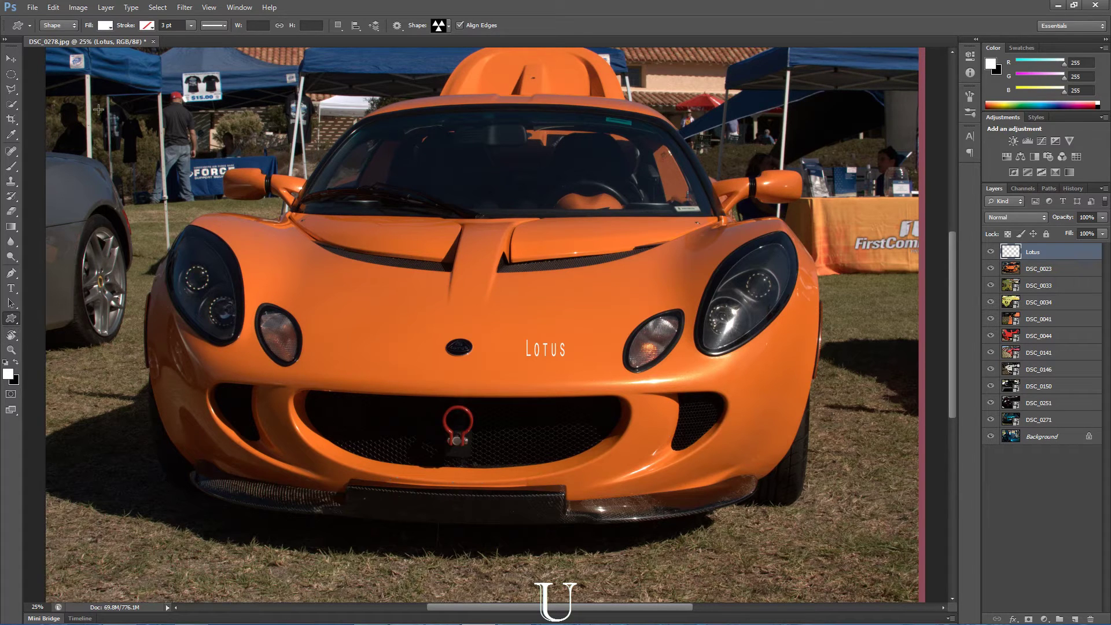
pyautogui.click(72, 25)
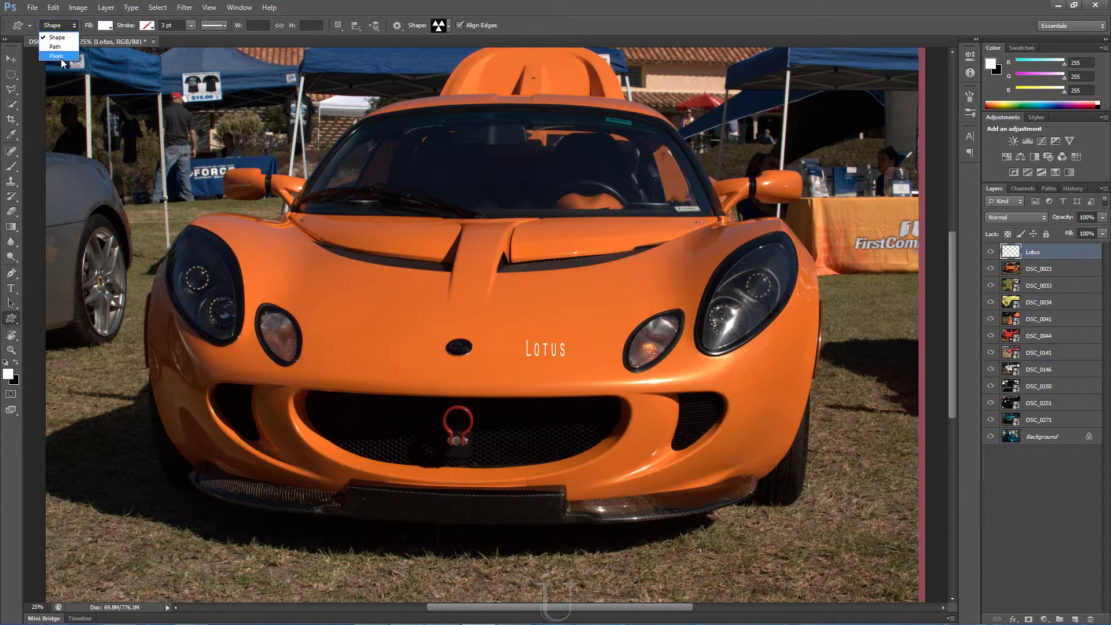
pyautogui.click(389, 30)
pyautogui.moveTo(332, 267); pyautogui.dragTo(594, 478)
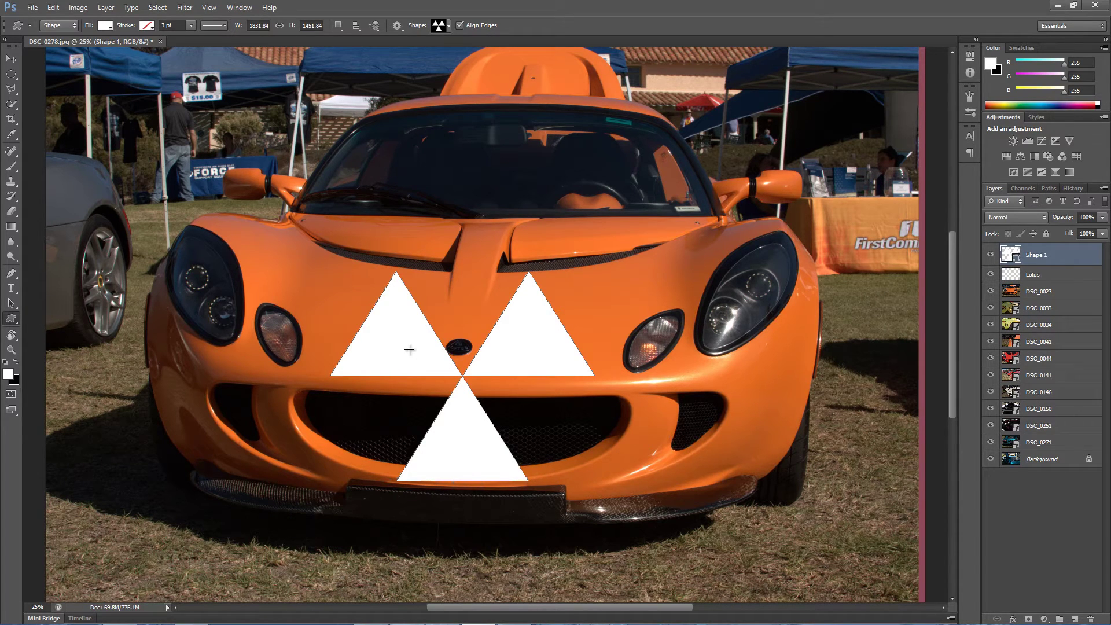
pyautogui.hotkey('ctrl', 'z')
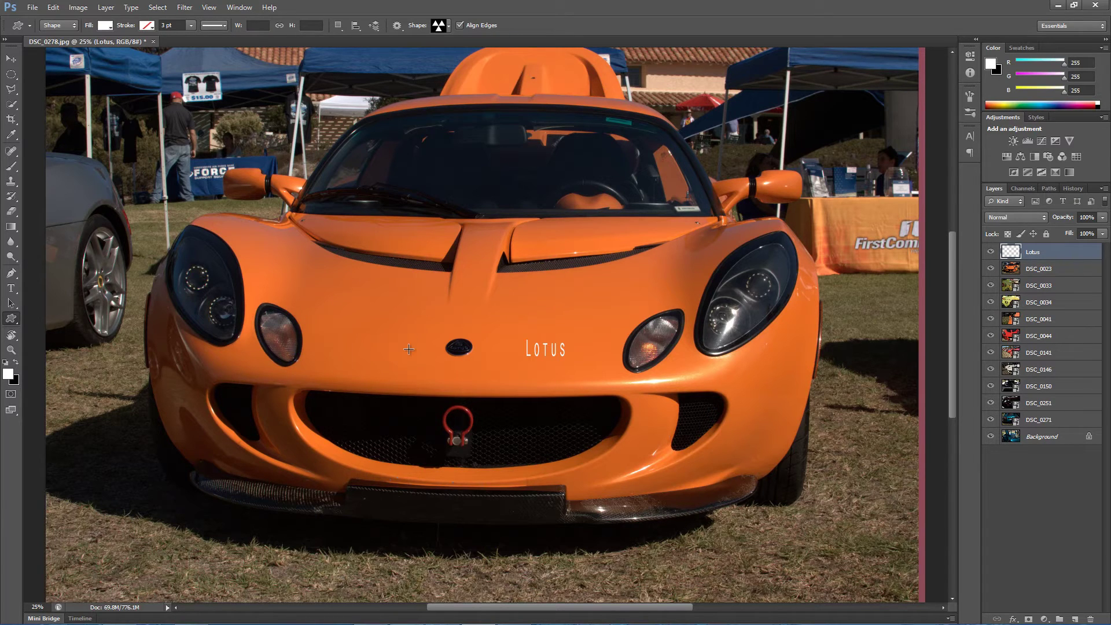
# Step: Sample foreground colors from the car's bodywork and the grass with the Eyedropper, finishing on the hood's orange, RGB 241, 114, 45
pyautogui.press('i')
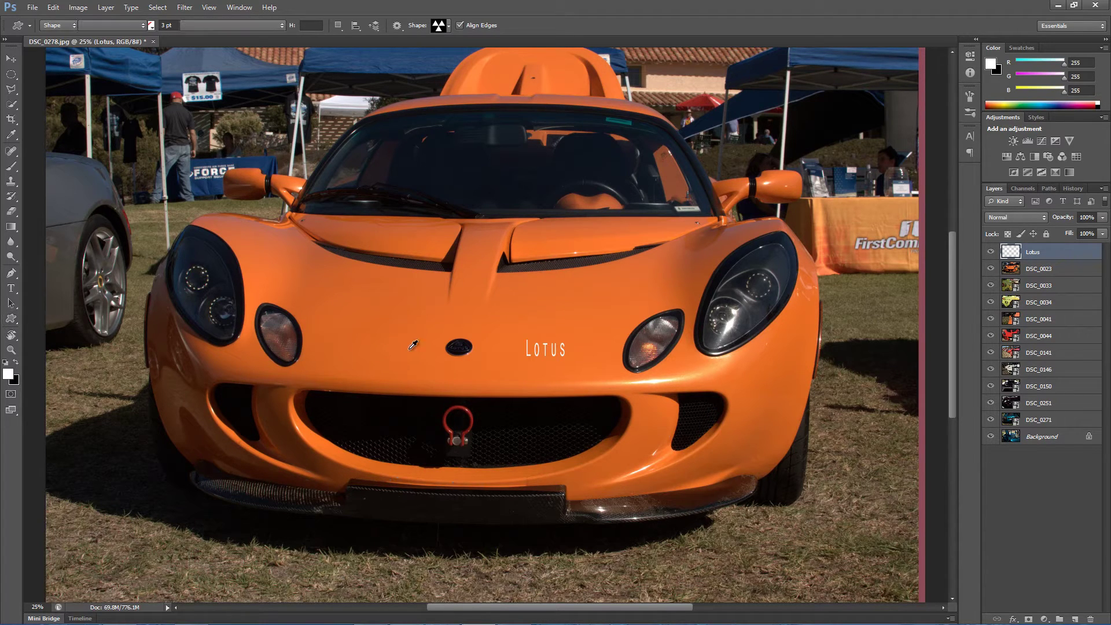
pyautogui.click(408, 344)
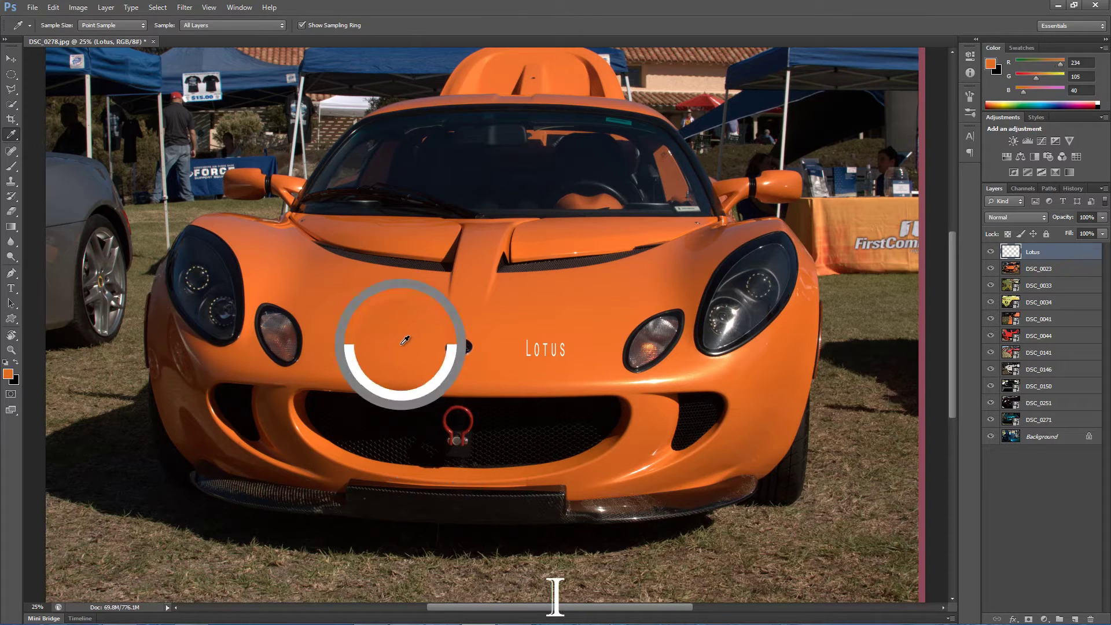
pyautogui.click(363, 314)
pyautogui.moveTo(363, 314); pyautogui.dragTo(850, 434)
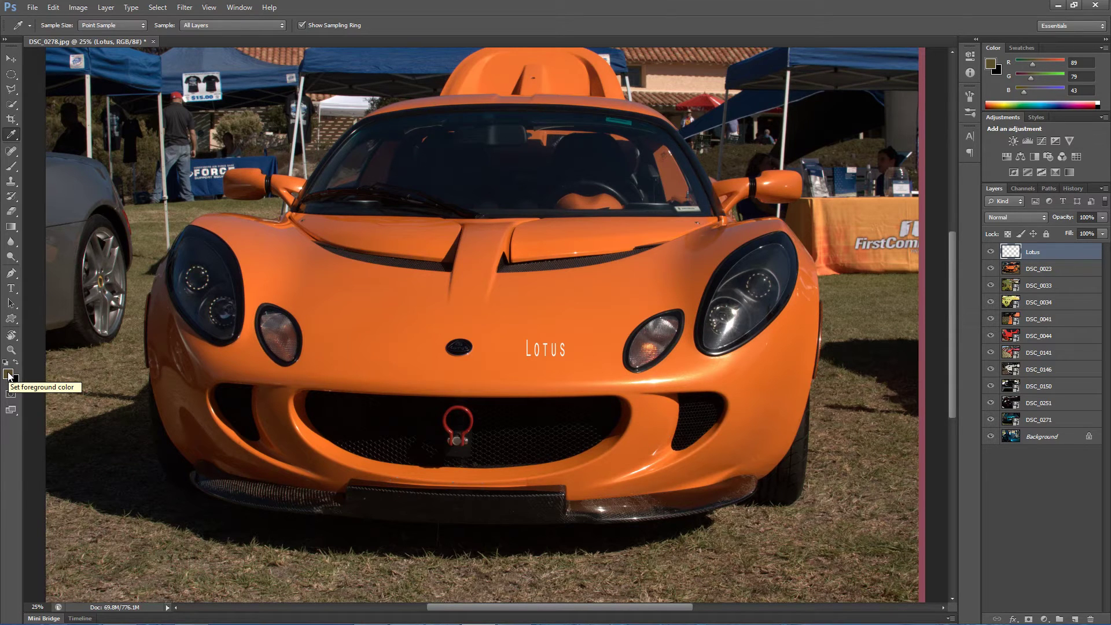
pyautogui.moveTo(395, 344); pyautogui.dragTo(402, 330)
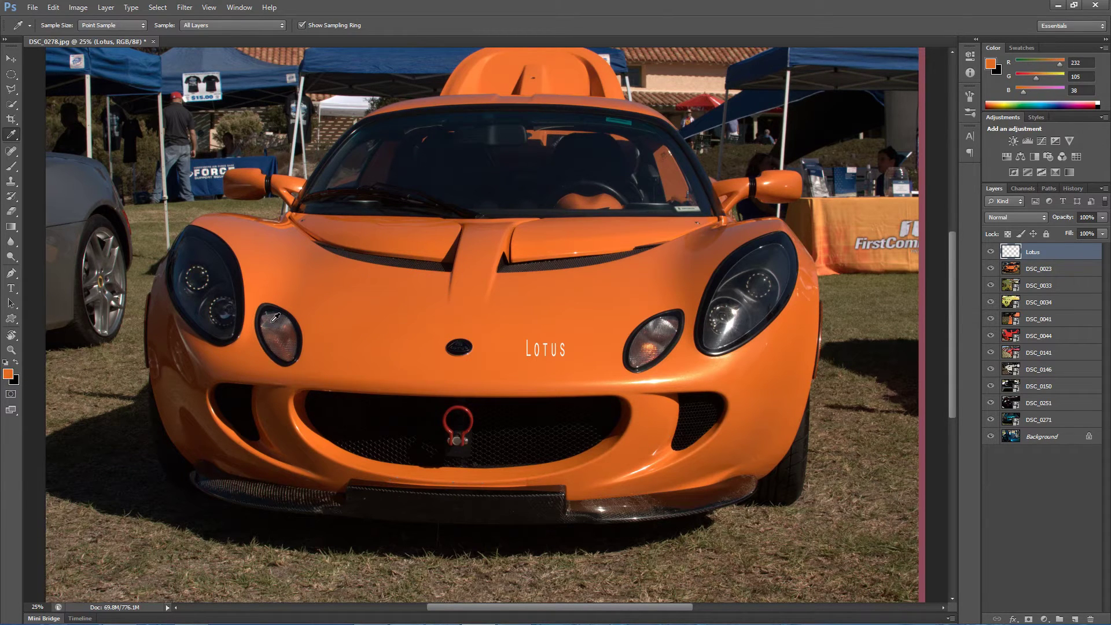
pyautogui.click(417, 240)
pyautogui.click(587, 238)
# Step: Switch to the Dodge tool, and to the Pen tool in Path mode
pyautogui.press('o')
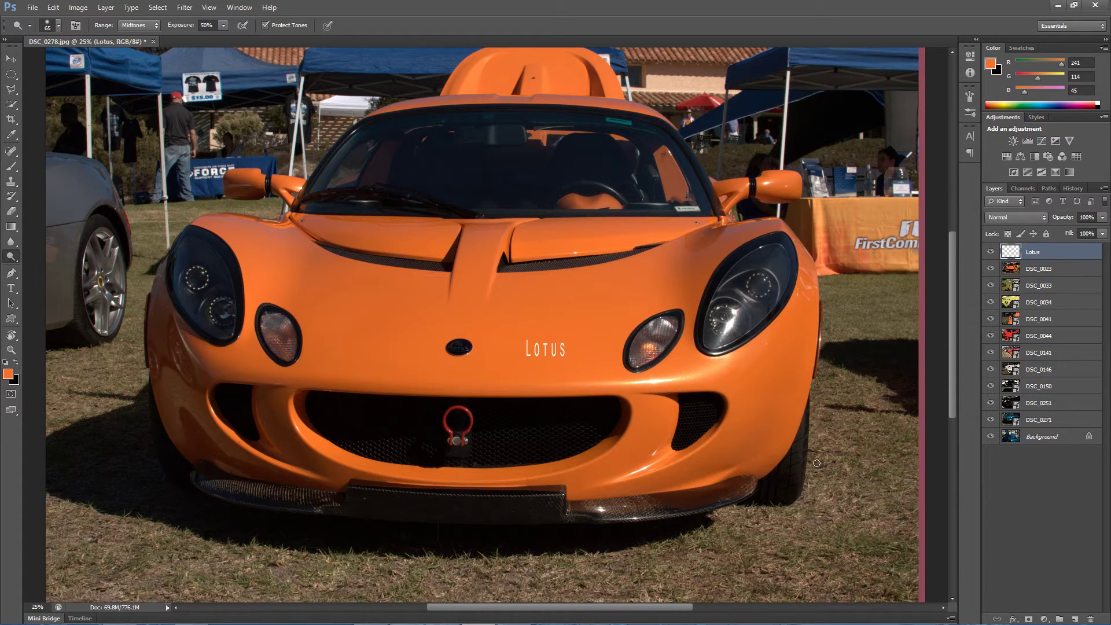
pyautogui.press('p')
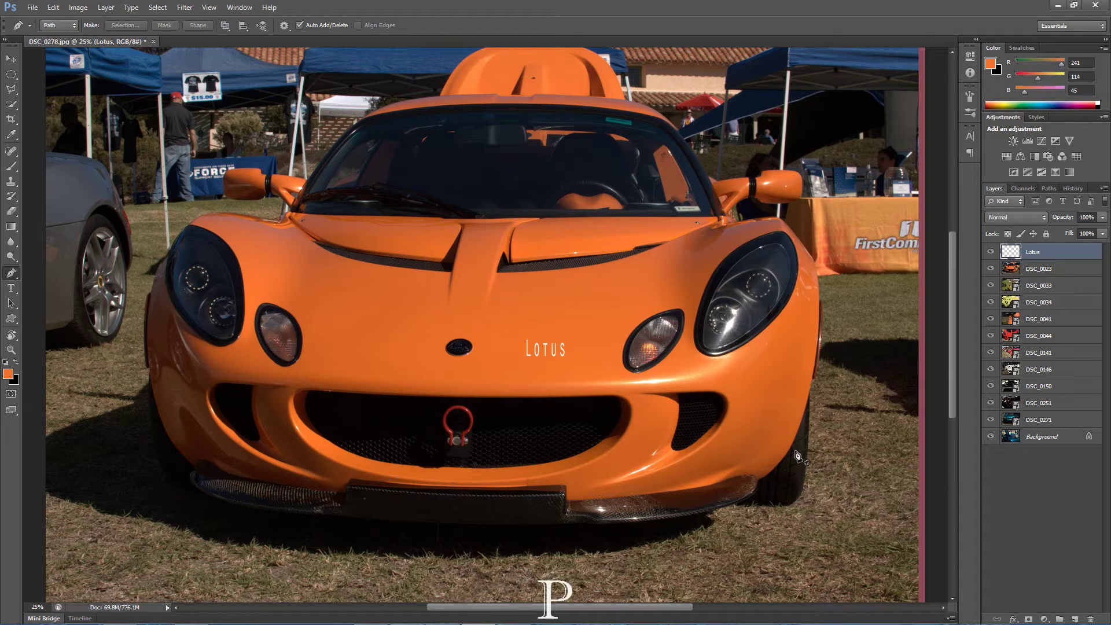
# Step: Trace a curved Pen path along the grille opening's left and lower edges, and undo the last anchor point
pyautogui.click(310, 392)
pyautogui.moveTo(305, 408); pyautogui.dragTo(414, 468)
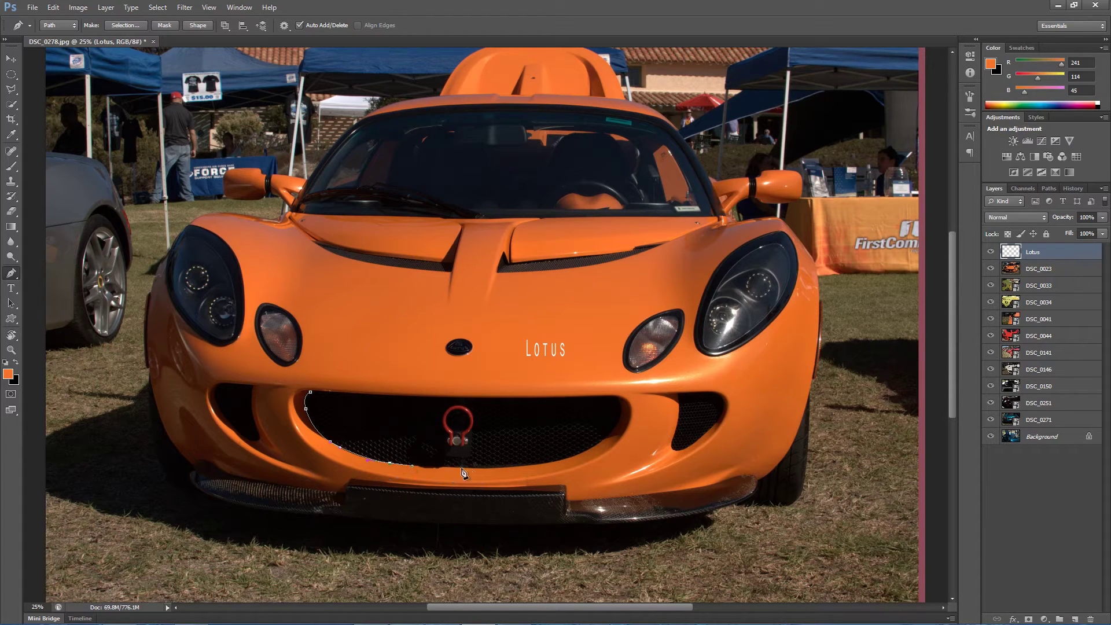
pyautogui.click(508, 468)
pyautogui.moveTo(509, 472); pyautogui.dragTo(525, 465)
pyautogui.moveTo(610, 434); pyautogui.dragTo(628, 411)
pyautogui.hotkey('ctrl', 'z')
# Step: Revert the document in its history to the Deselect state just before the Type Tool entry
pyautogui.click(1073, 189)
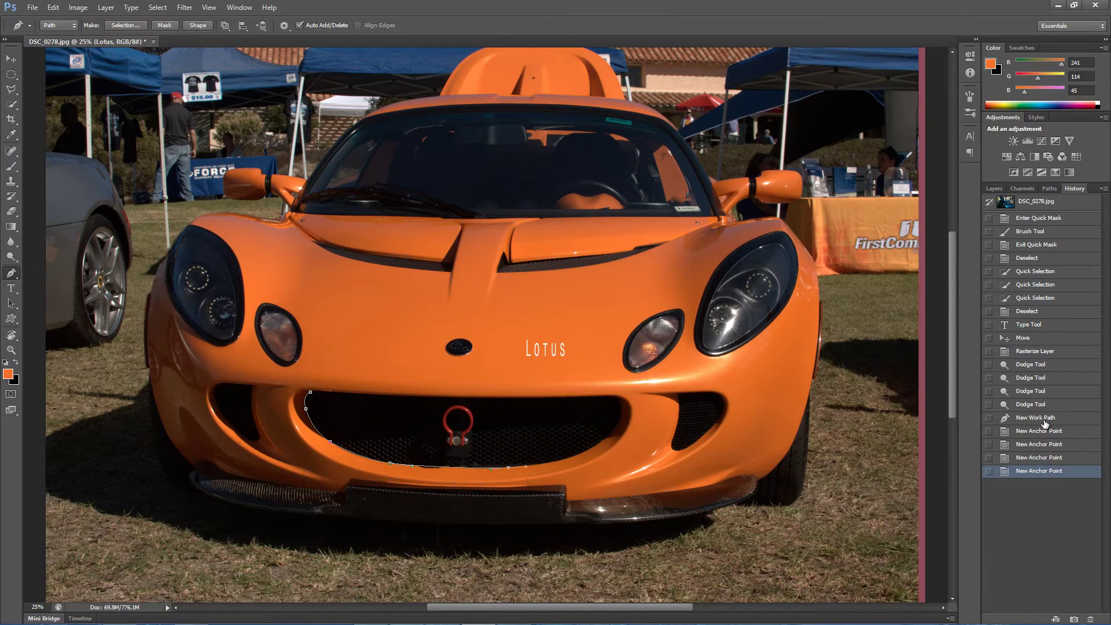
pyautogui.click(1041, 312)
pyautogui.click(994, 189)
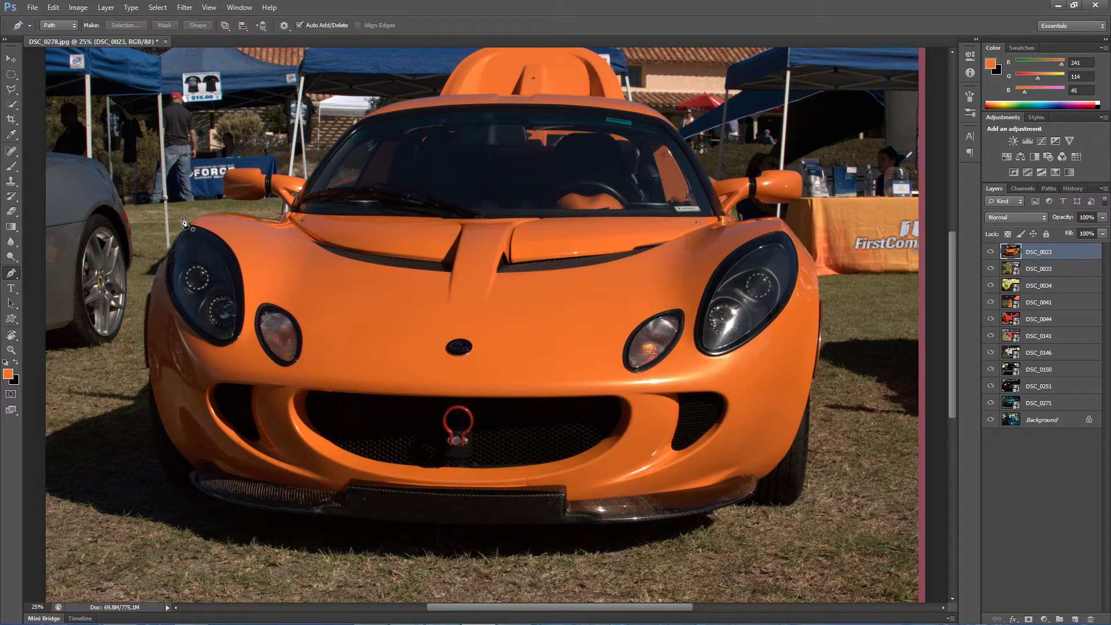
# Step: Switch to the Brush tool and adjust the brush size up and down, finishing at 125
pyautogui.click(11, 167)
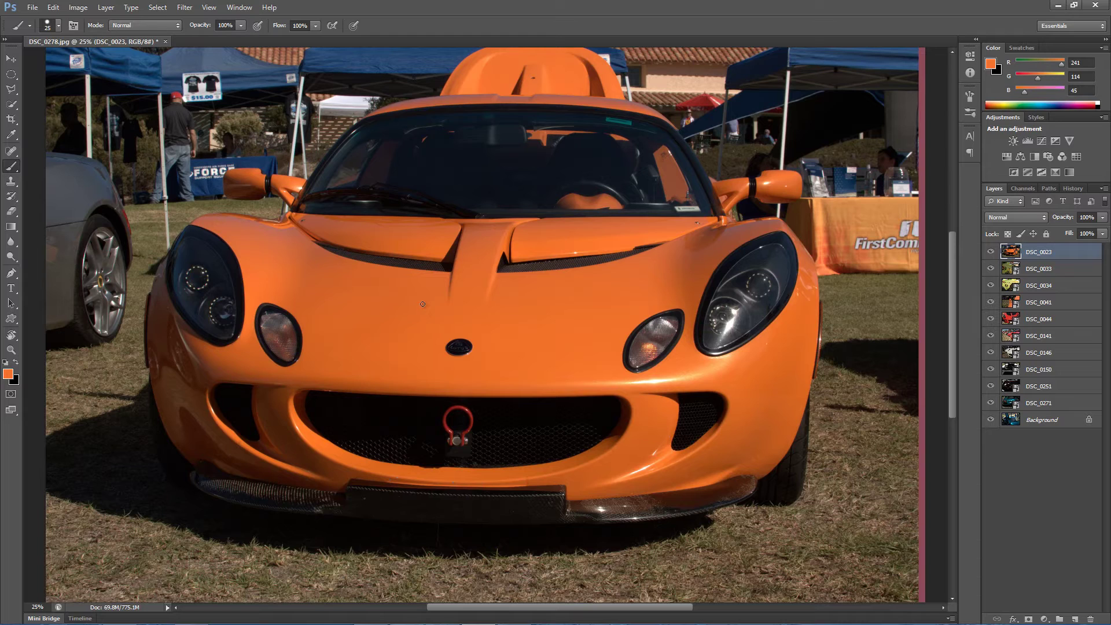
pyautogui.press(']')
pyautogui.press(']')
pyautogui.press(']')
pyautogui.press(']')
pyautogui.press(']')
pyautogui.press(']')
pyautogui.press(']')
pyautogui.press(']')
pyautogui.press(']')
pyautogui.press(']')
pyautogui.press('[')
pyautogui.press('[')
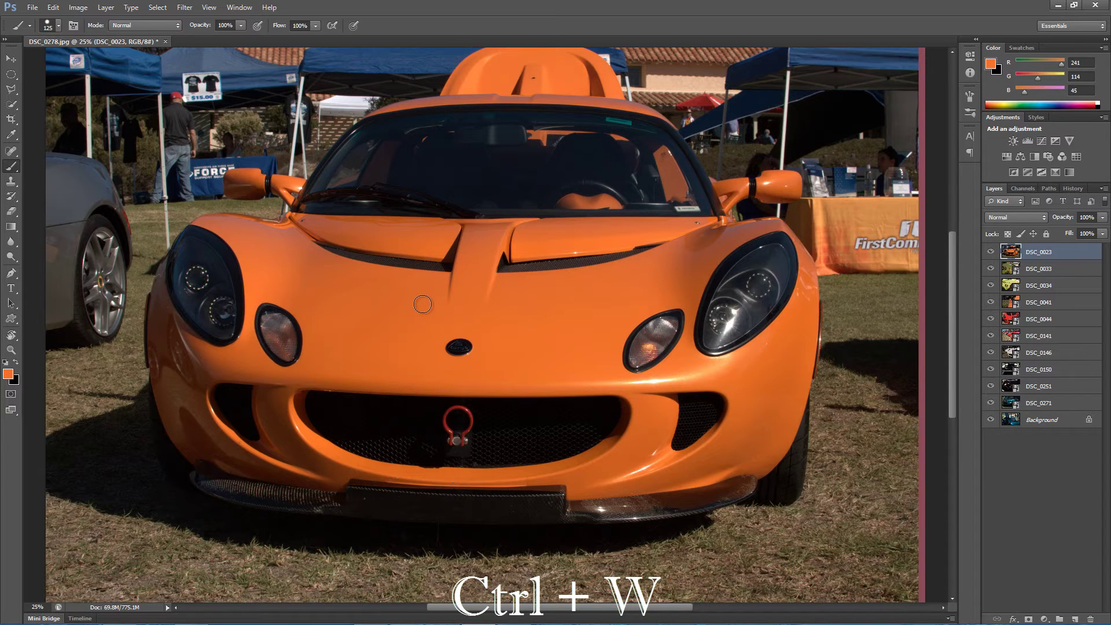
# Step: Select the DSC_0023 and DSC_0033 layers together, merge them, and undo the merge
pyautogui.click(1038, 271)
pyautogui.keyDown('ctrl'); pyautogui.click(1045, 253); pyautogui.keyUp('ctrl')
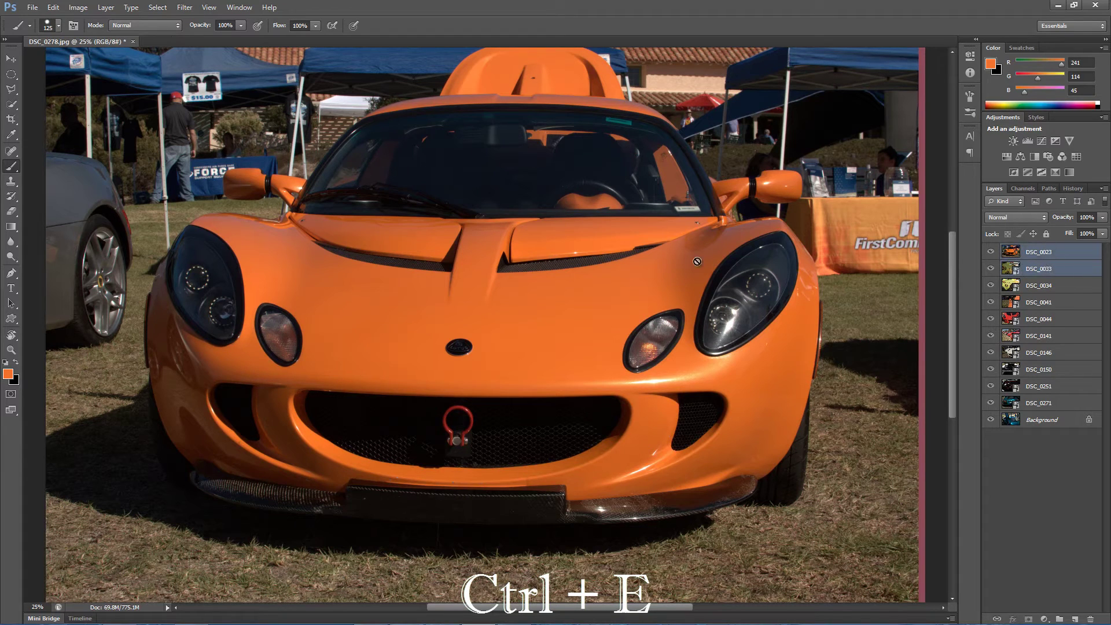
pyautogui.hotkey('ctrl', 'e')
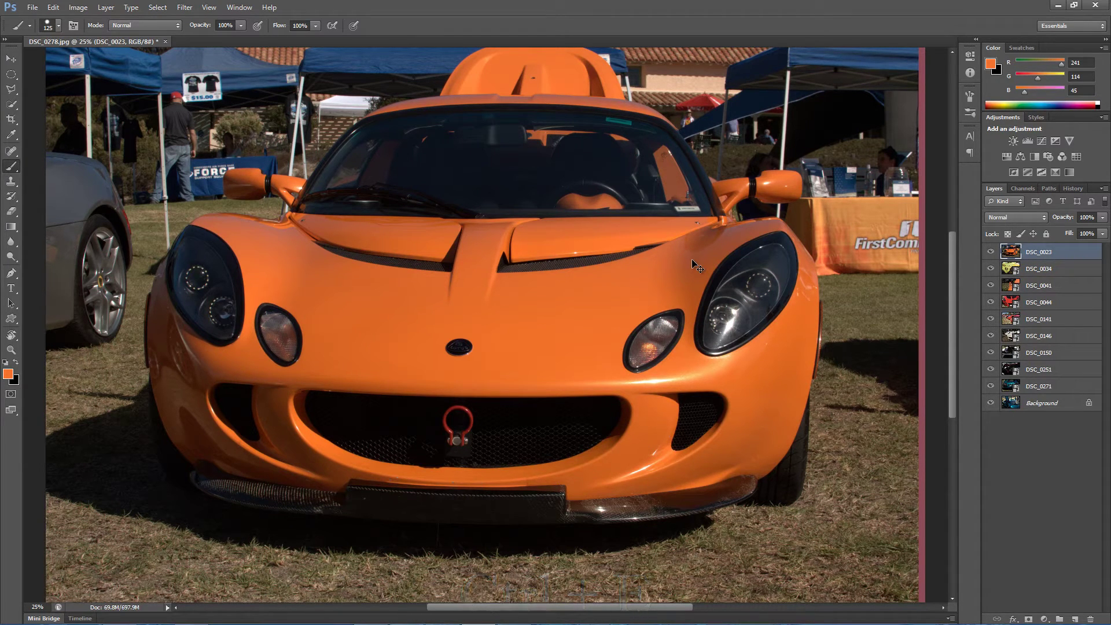
pyautogui.hotkey('ctrl', 'z')
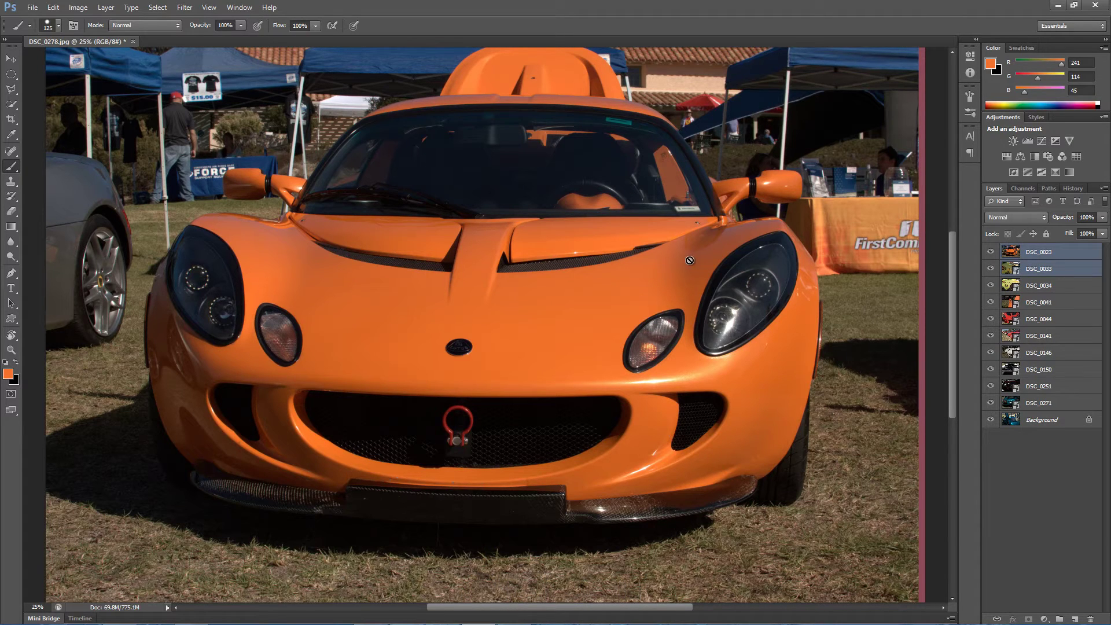
# Step: Switch to the Move tool, merge the selected DSC_0023 and DSC_0033 layers, and toggle the rulers, leaving them hidden
pyautogui.click(11, 59)
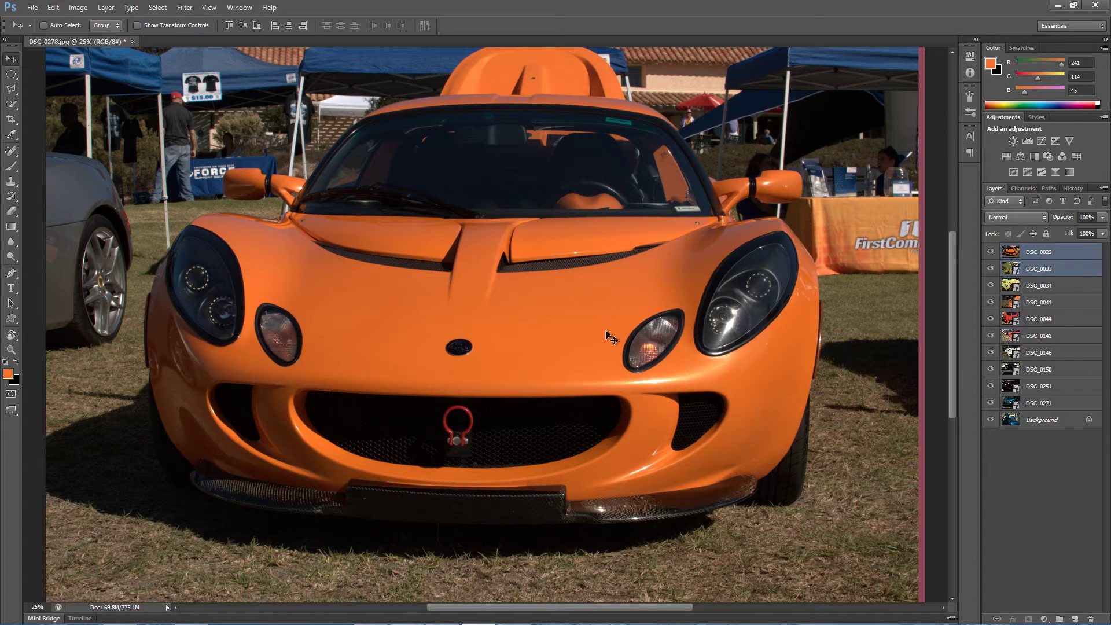
pyautogui.hotkey('ctrl', 'r')
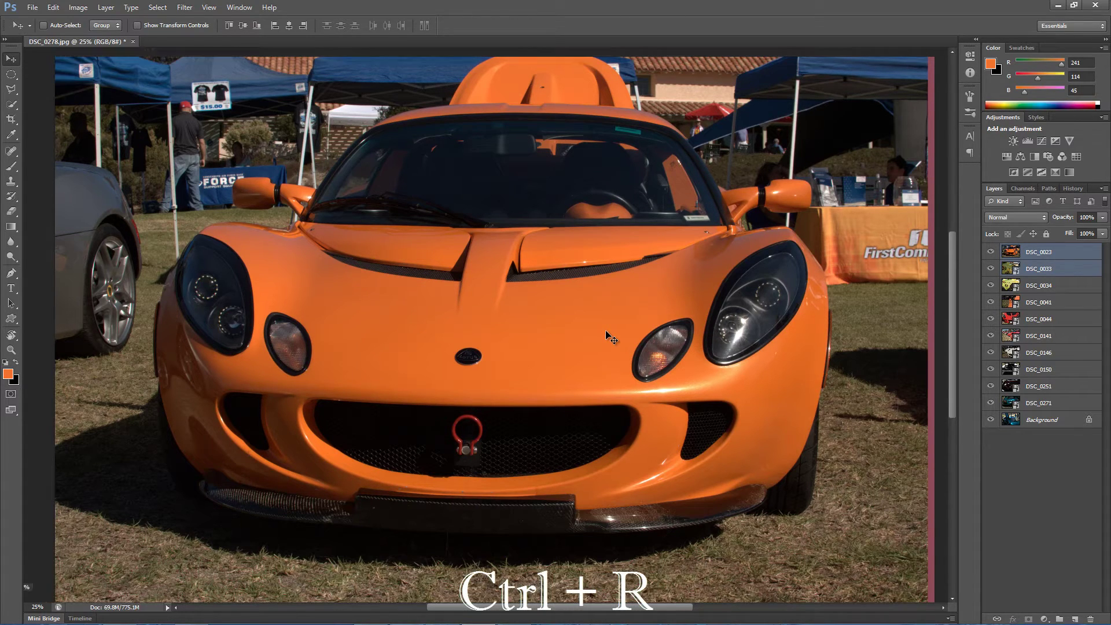
pyautogui.hotkey('ctrl', 'r')
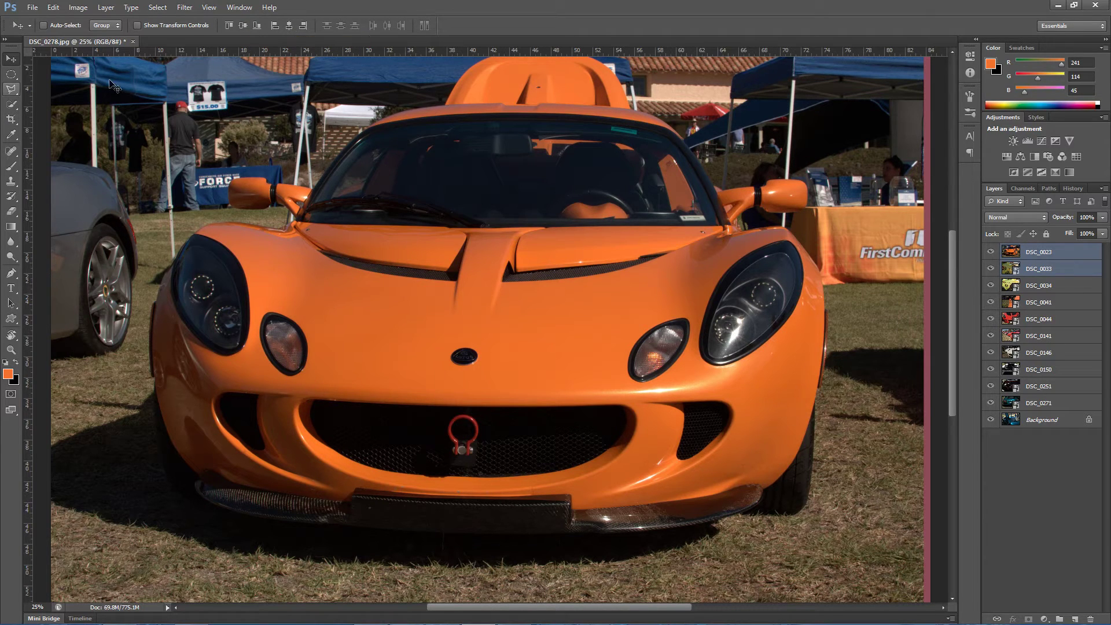
pyautogui.hotkey('ctrl', 'e')
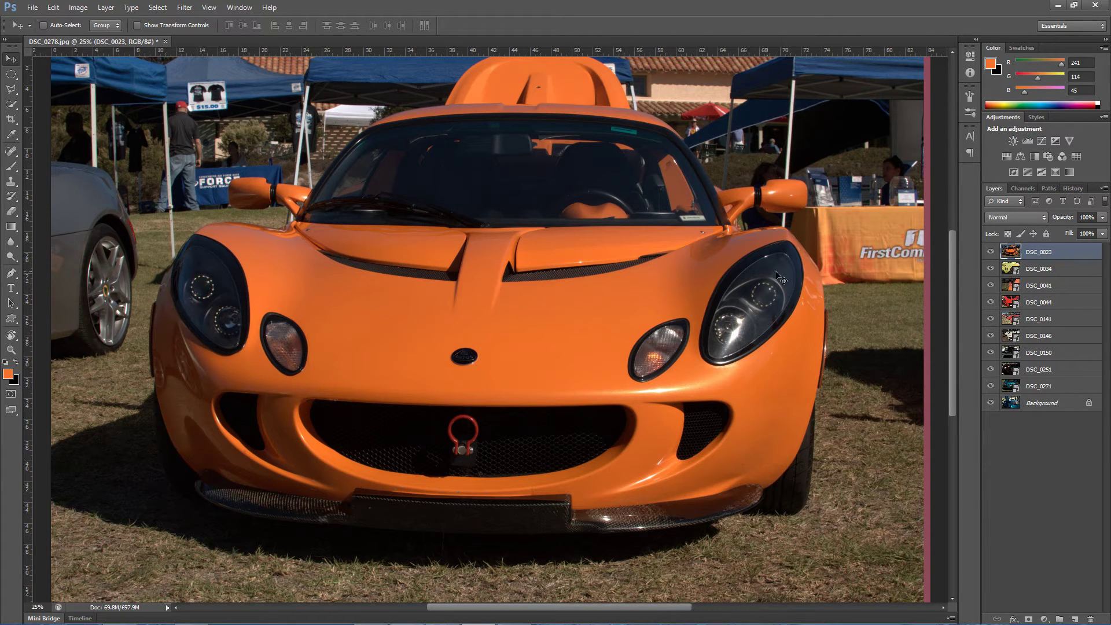
pyautogui.hotkey('ctrl', 'r')
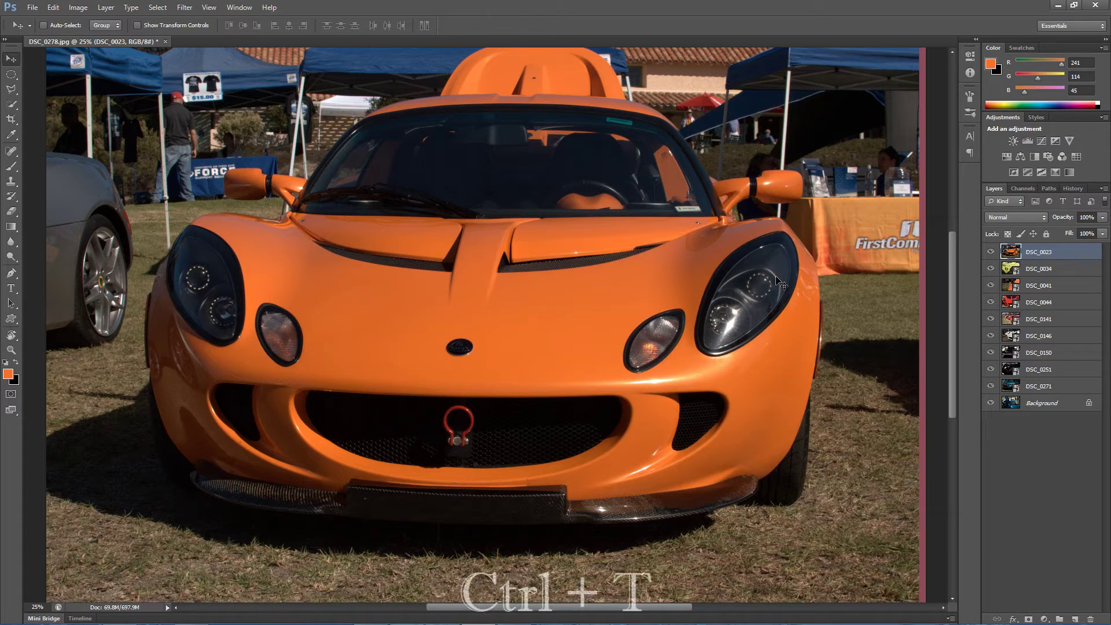
# Step: Try a Free Transform on the DSC_0023 layer from its upper-right corner, with the whole bounding box in view
pyautogui.hotkey('ctrl', 't')
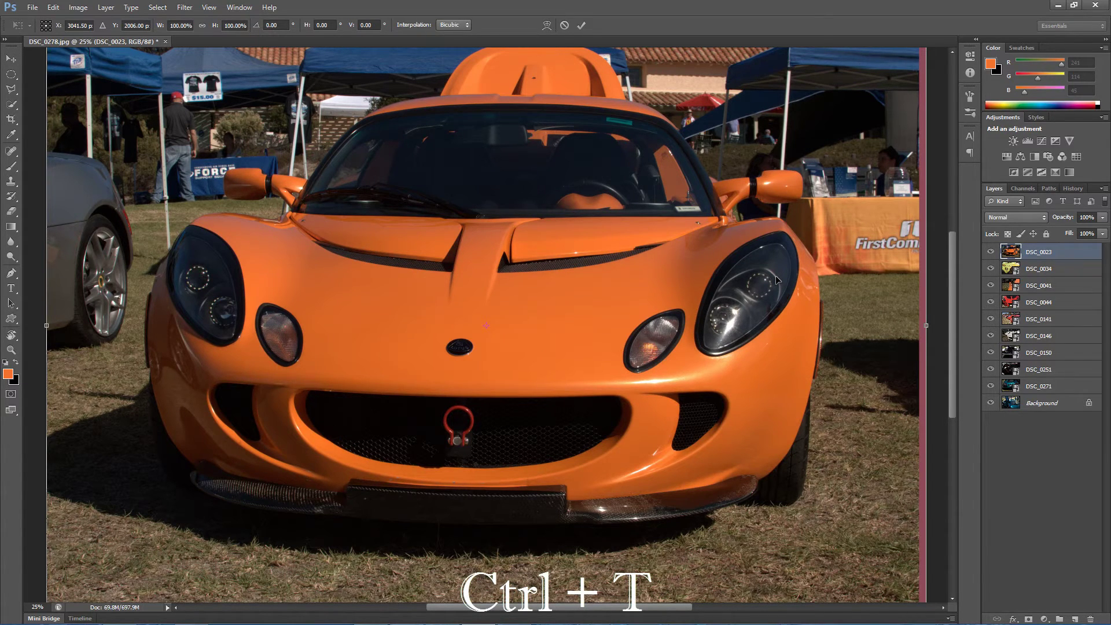
pyautogui.hotkey('ctrl', '-')
pyautogui.hotkey('ctrl', '-')
pyautogui.hotkey('ctrl', '+')
pyautogui.hotkey('ctrl', '+')
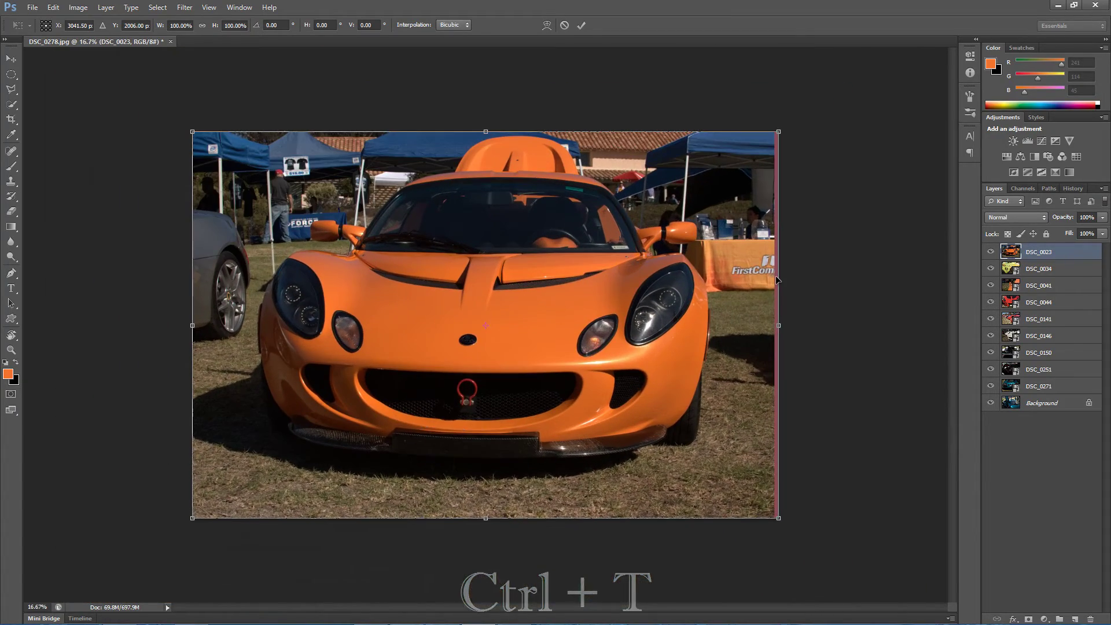
pyautogui.hotkey('ctrl', '-')
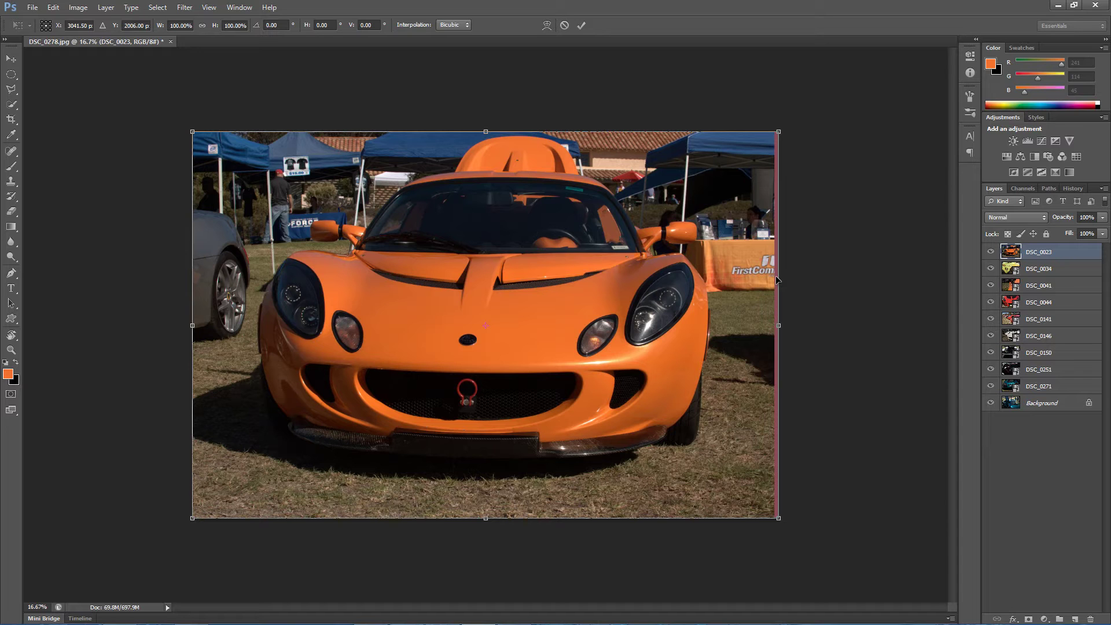
pyautogui.moveTo(779, 119); pyautogui.dragTo(664, 215)
pyautogui.press('Return')
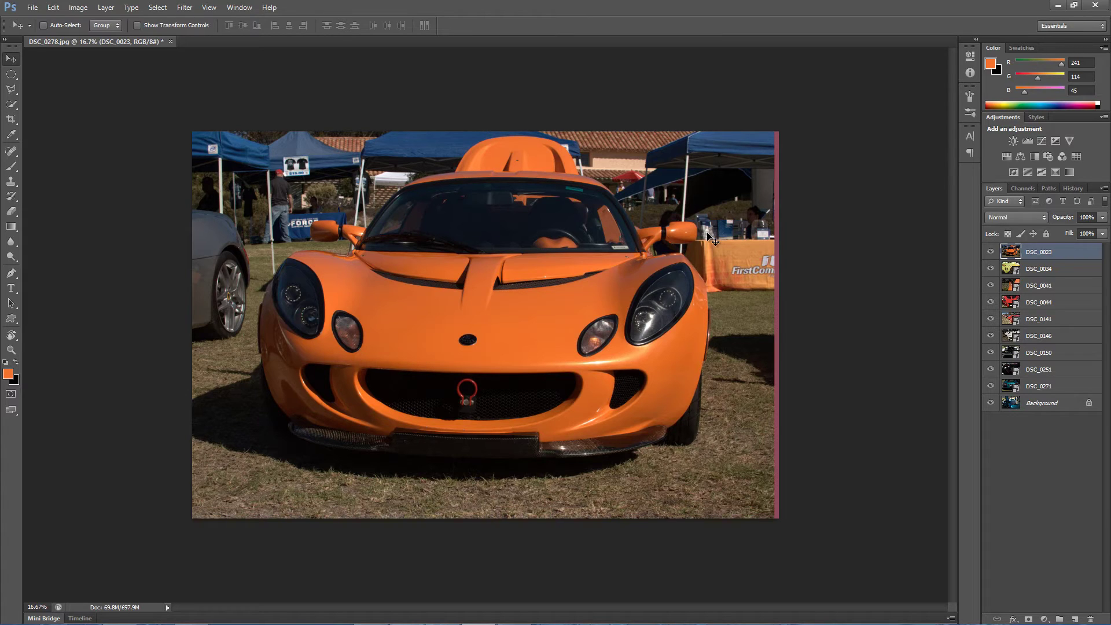
# Step: Toggle the CMYK proof color preview on and off, leaving it on
pyautogui.hotkey('ctrl', 'y')
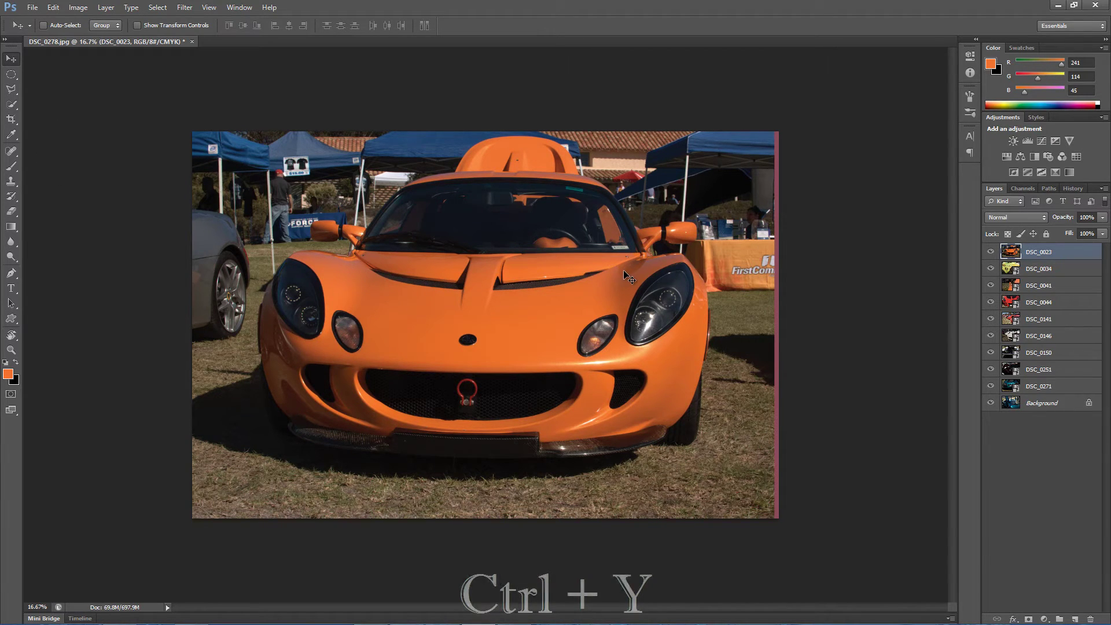
pyautogui.hotkey('ctrl', 'y')
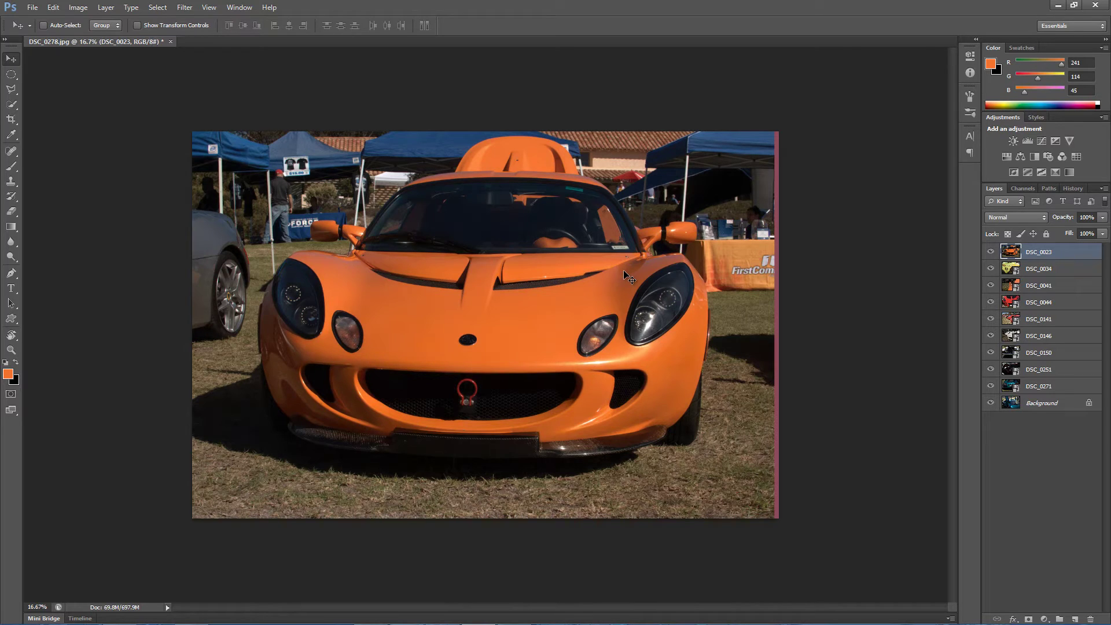
pyautogui.hotkey('ctrl', 'y')
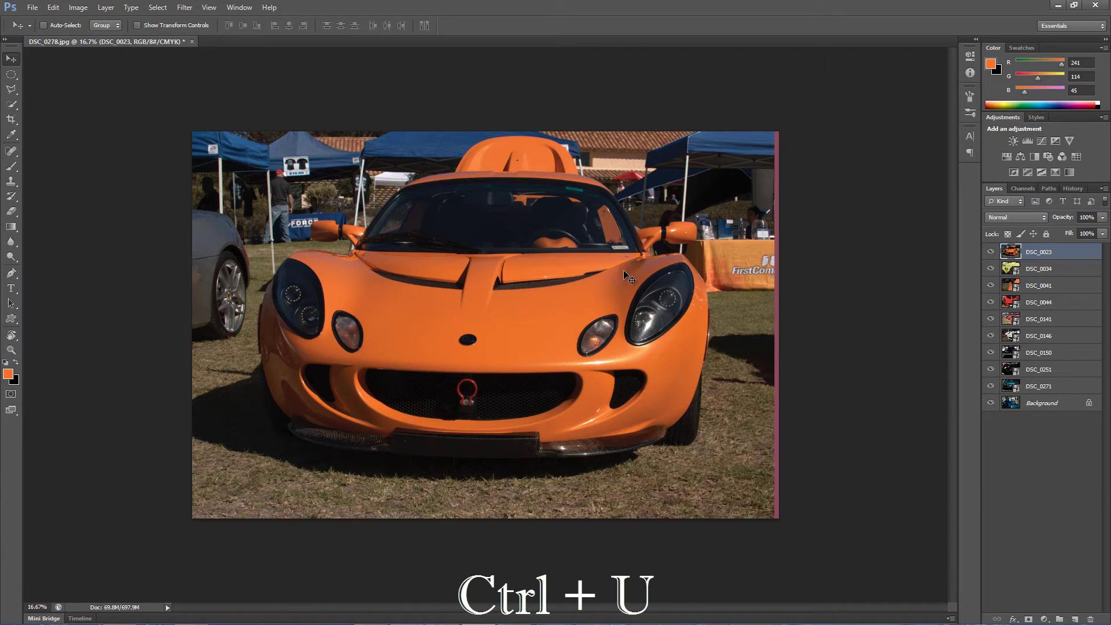
# Step: Apply a Hue/Saturation adjustment to the DSC_0023 layer with slightly raised saturation and lightness +2
pyautogui.hotkey('ctrl', 'u')
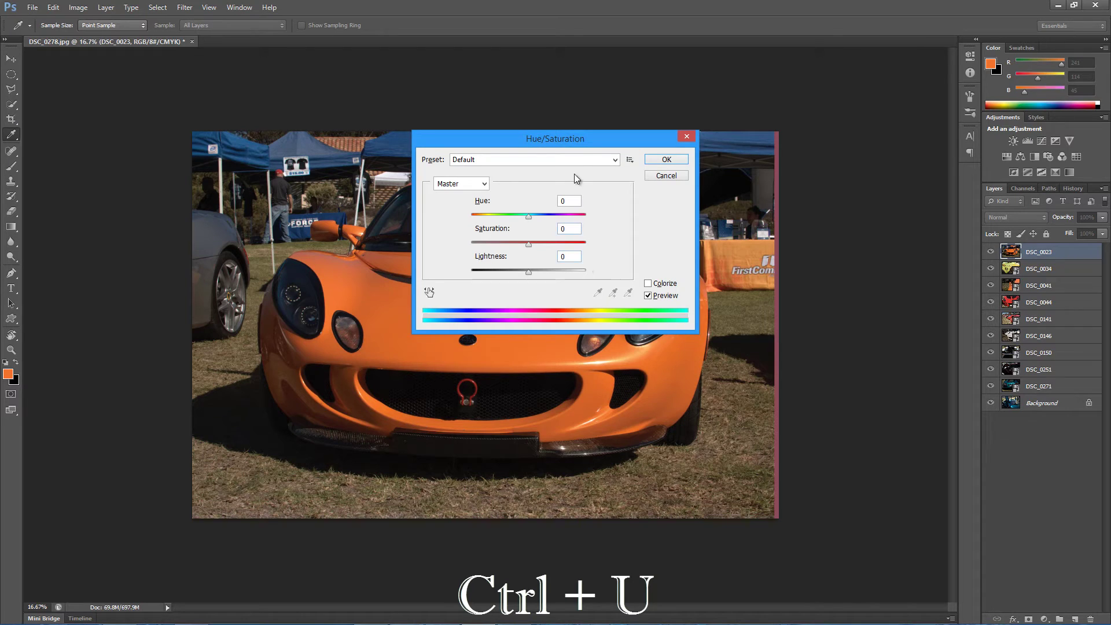
pyautogui.moveTo(578, 139); pyautogui.dragTo(605, 236)
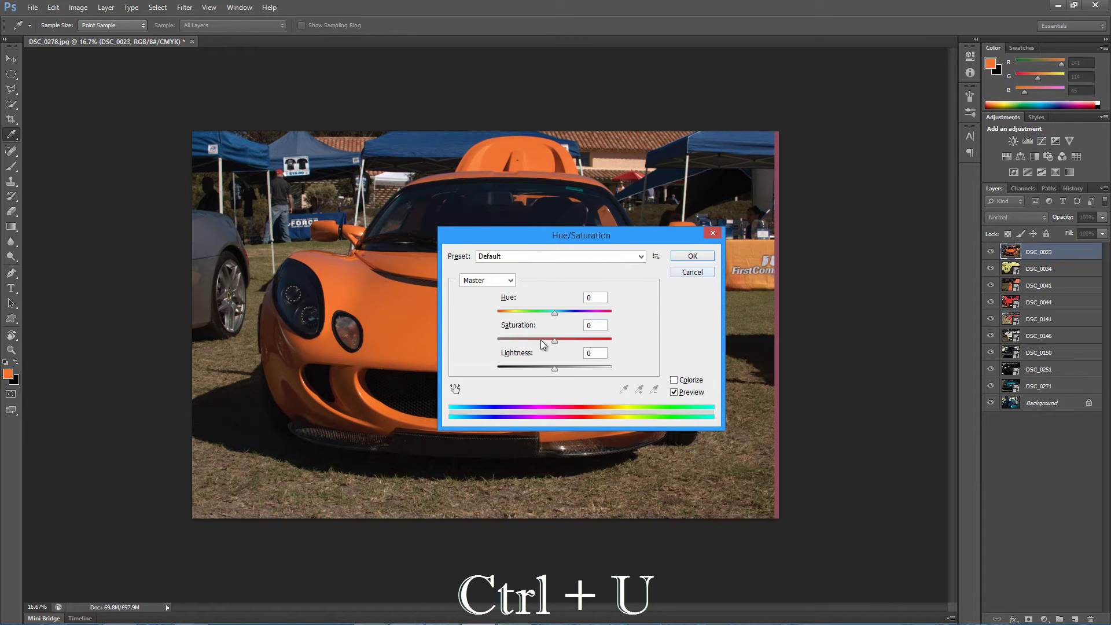
pyautogui.moveTo(554, 341)
pyautogui.mouseDown()
pyautogui.moveTo(606, 342)
pyautogui.moveTo(544, 366)
pyautogui.moveTo(565, 367)
pyautogui.moveTo(555, 368)
pyautogui.moveTo(561, 343)
pyautogui.mouseUp()
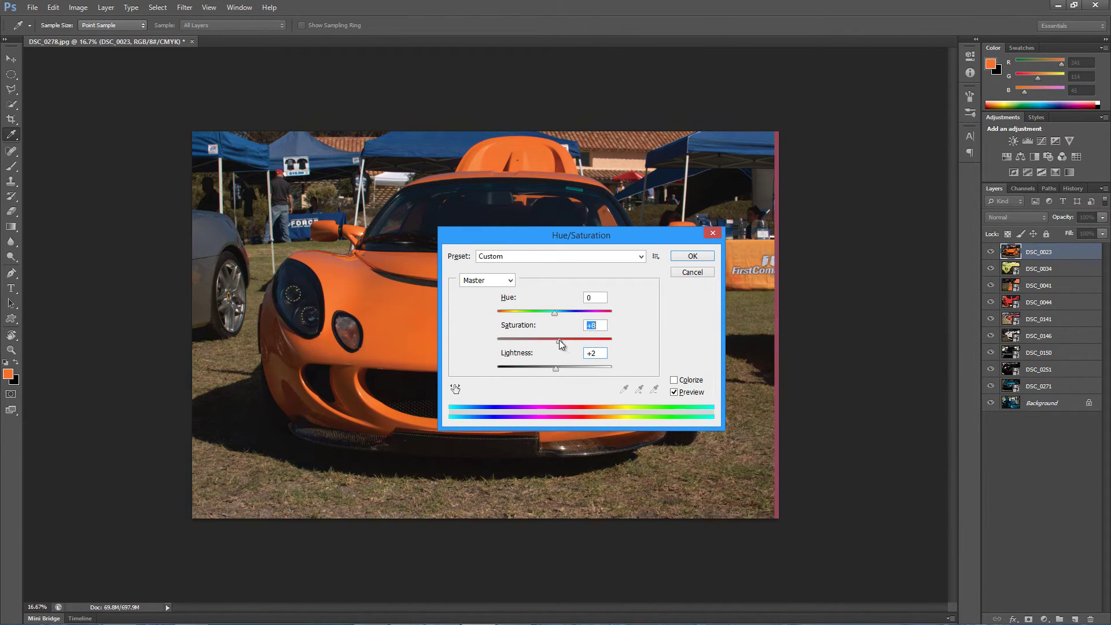
pyautogui.click(692, 256)
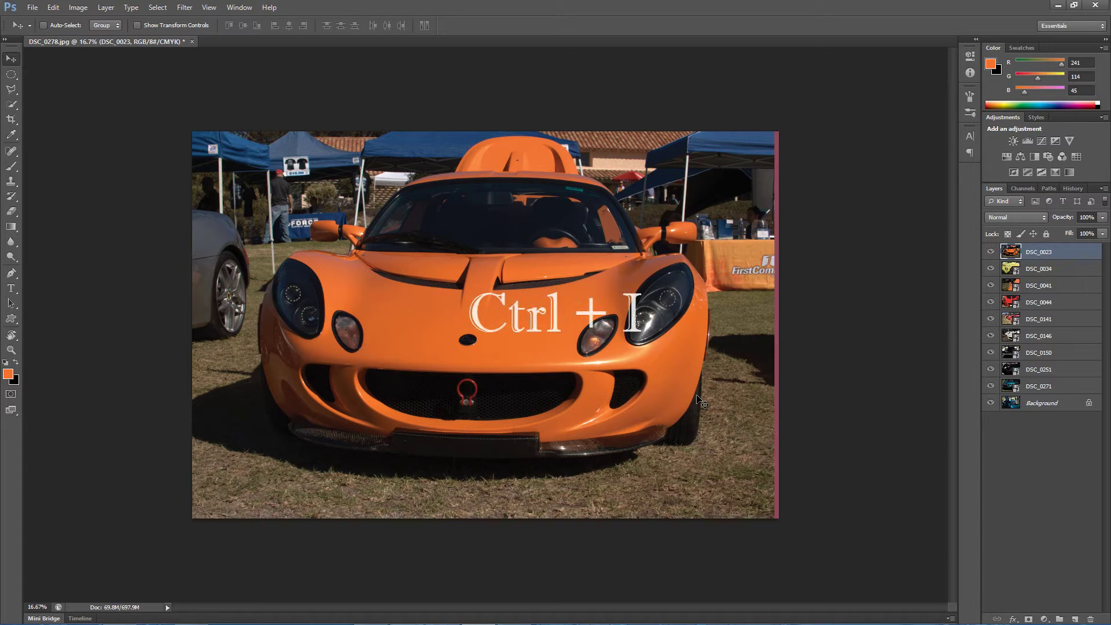
# Step: Invert the colors of the DSC_0023 layer and invert them back
pyautogui.hotkey('ctrl', 'i')
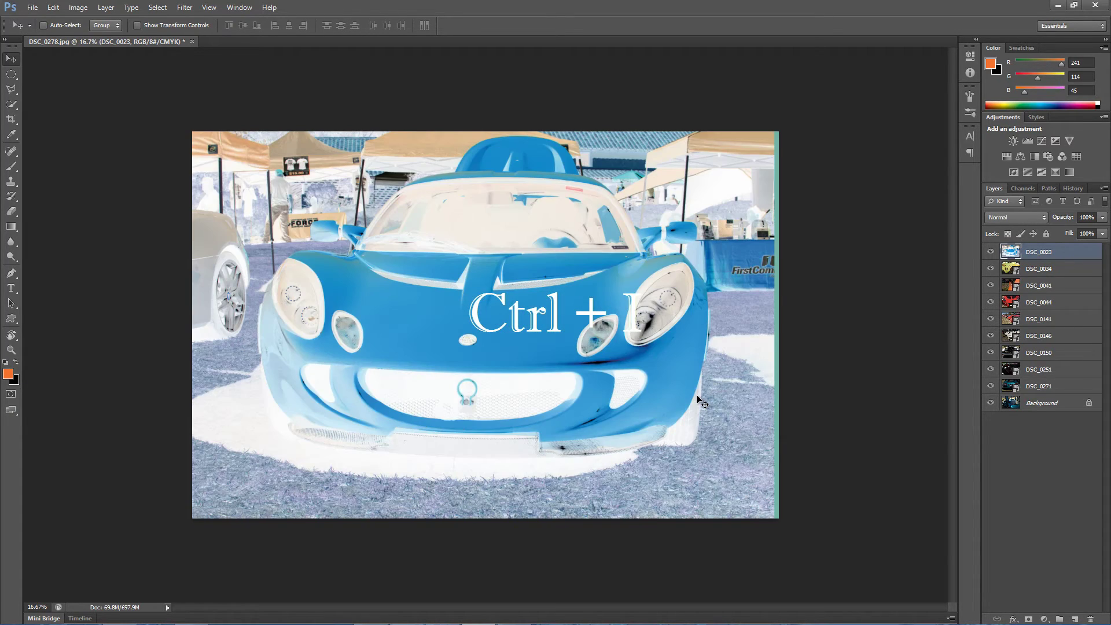
pyautogui.hotkey('ctrl', 'i')
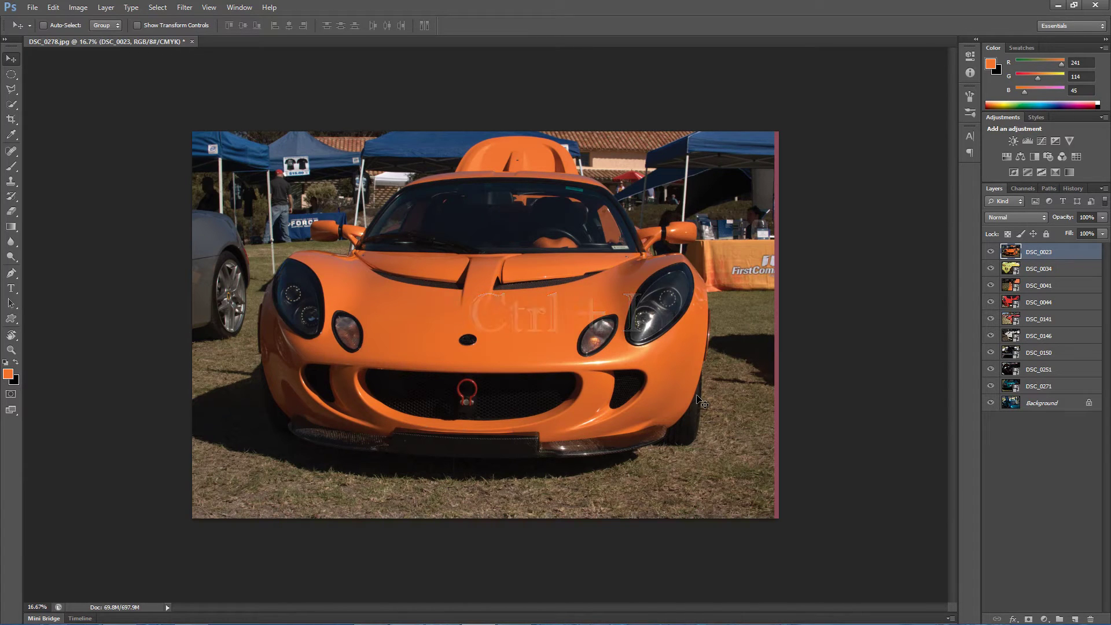
# Step: Bring up the dialog for opening files and the print settings, dismissing each without changes
pyautogui.hotkey('ctrl', 'o')
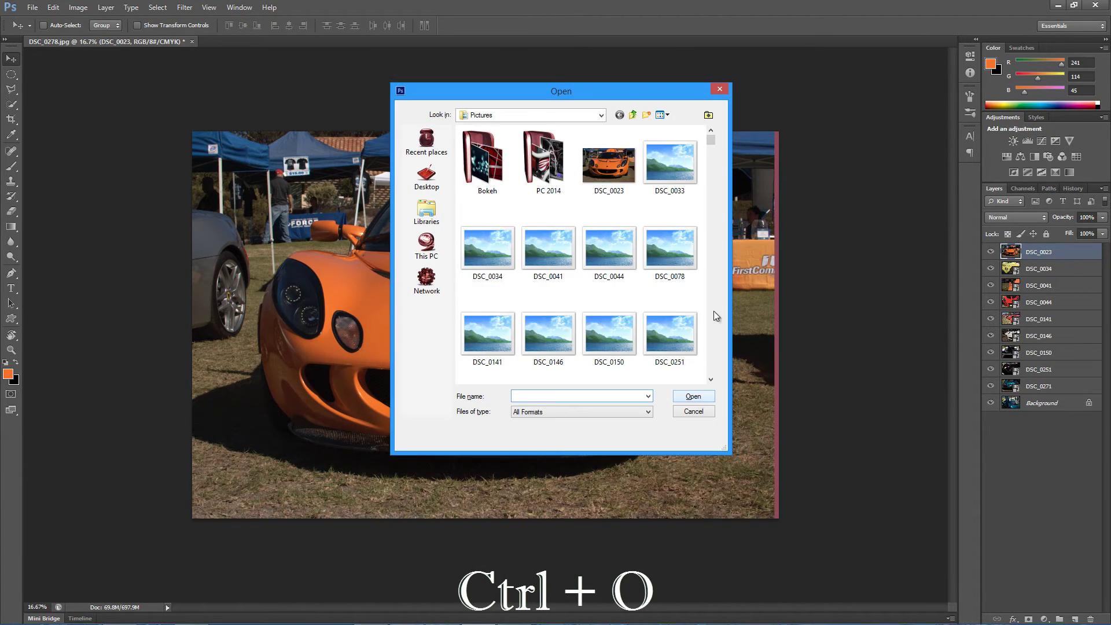
pyautogui.click(724, 90)
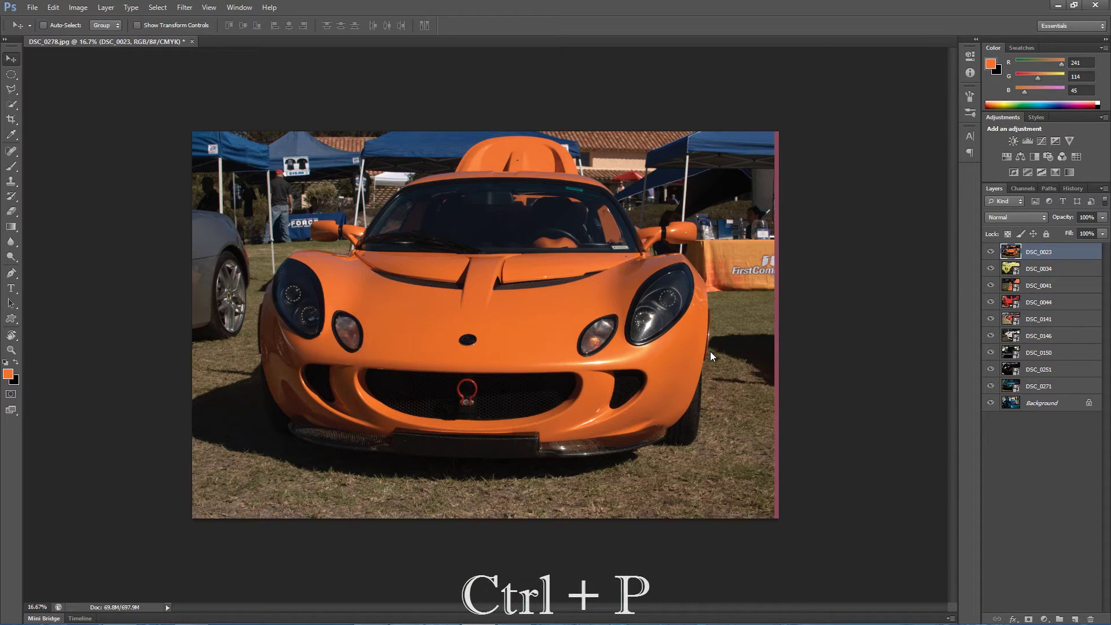
pyautogui.hotkey('ctrl', 'p')
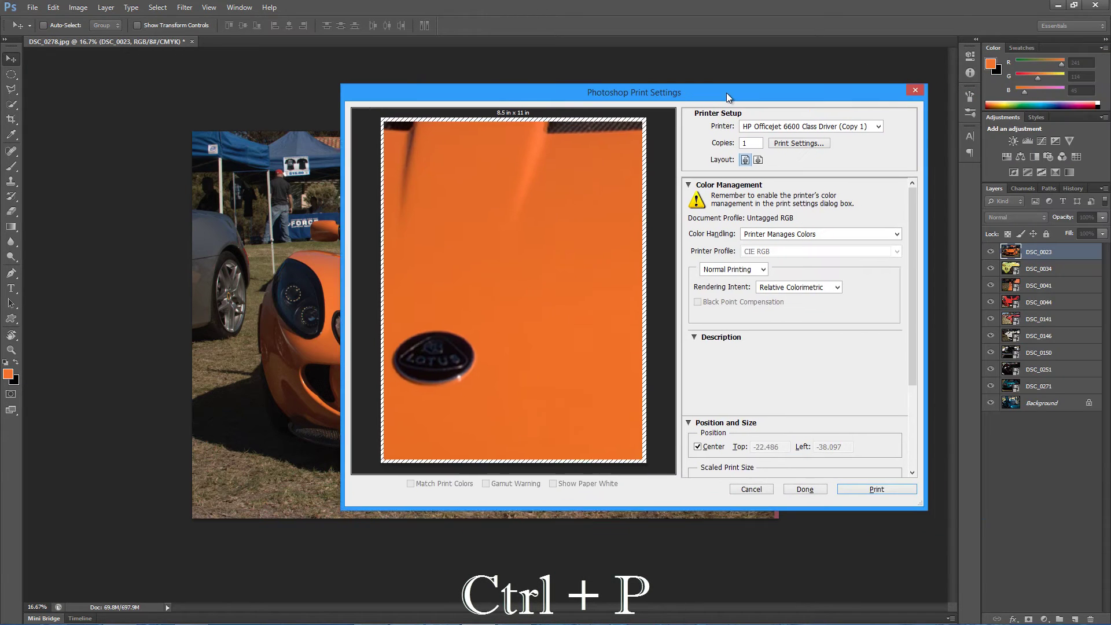
pyautogui.click(740, 488)
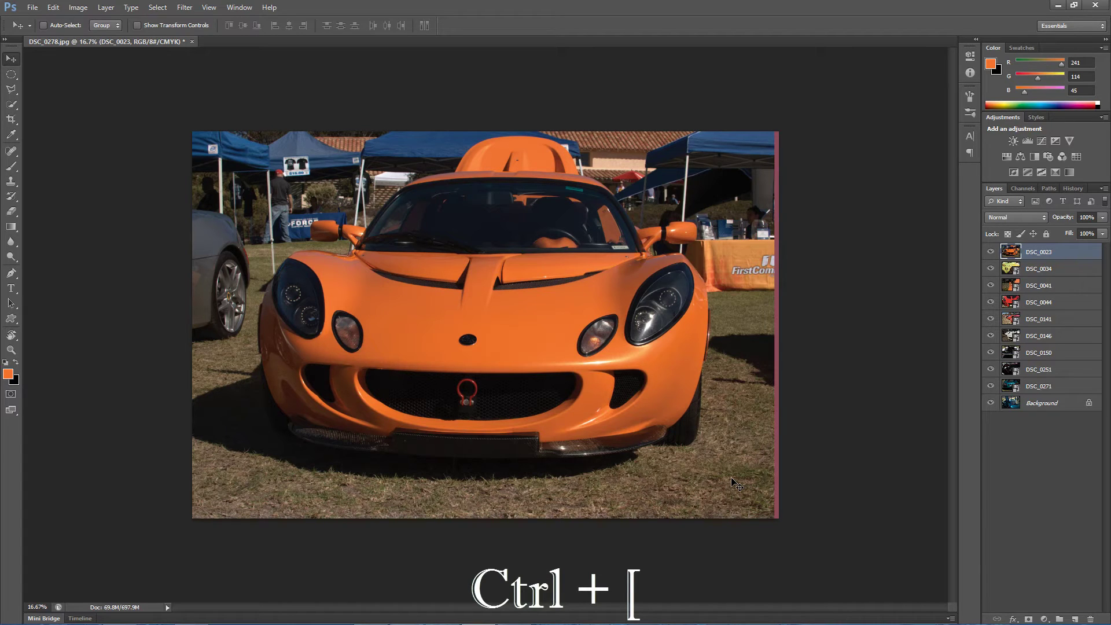
# Step: Move the DSC_0023 layer one level down and back up in the layer stack, twice
pyautogui.hotkey('ctrl', '[')
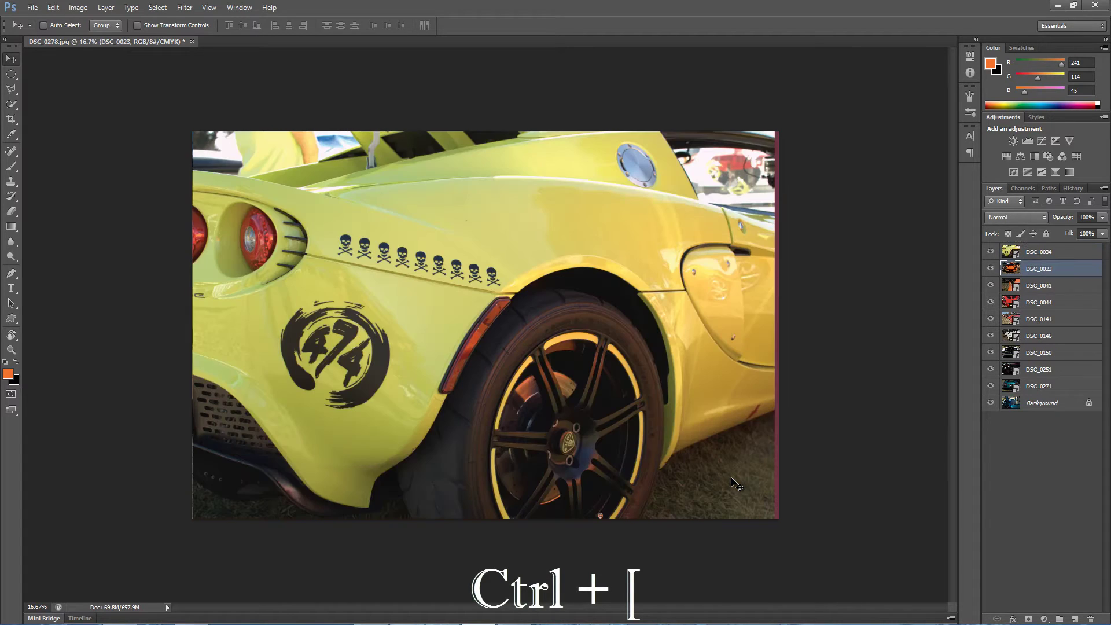
pyautogui.hotkey('ctrl', ']')
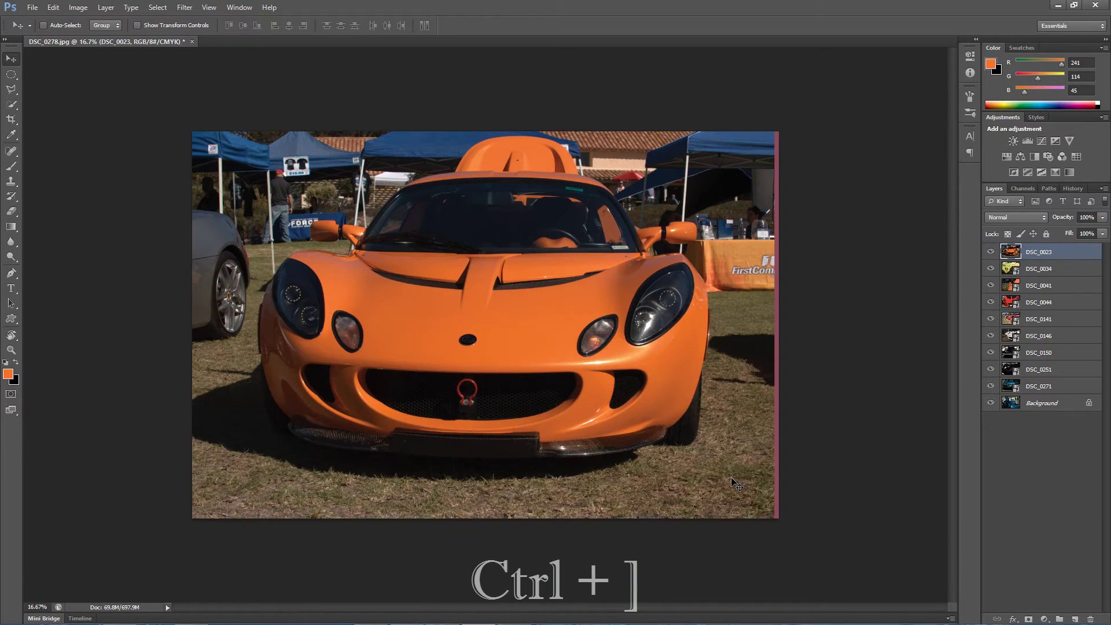
pyautogui.hotkey('ctrl', '[')
pyautogui.hotkey('ctrl', ']')
# Step: Send the DSC_0023 layer down the stack, level by level, to just above the Background layer
pyautogui.hotkey('ctrl', '[')
pyautogui.hotkey('ctrl', '[')
pyautogui.hotkey('ctrl', '[')
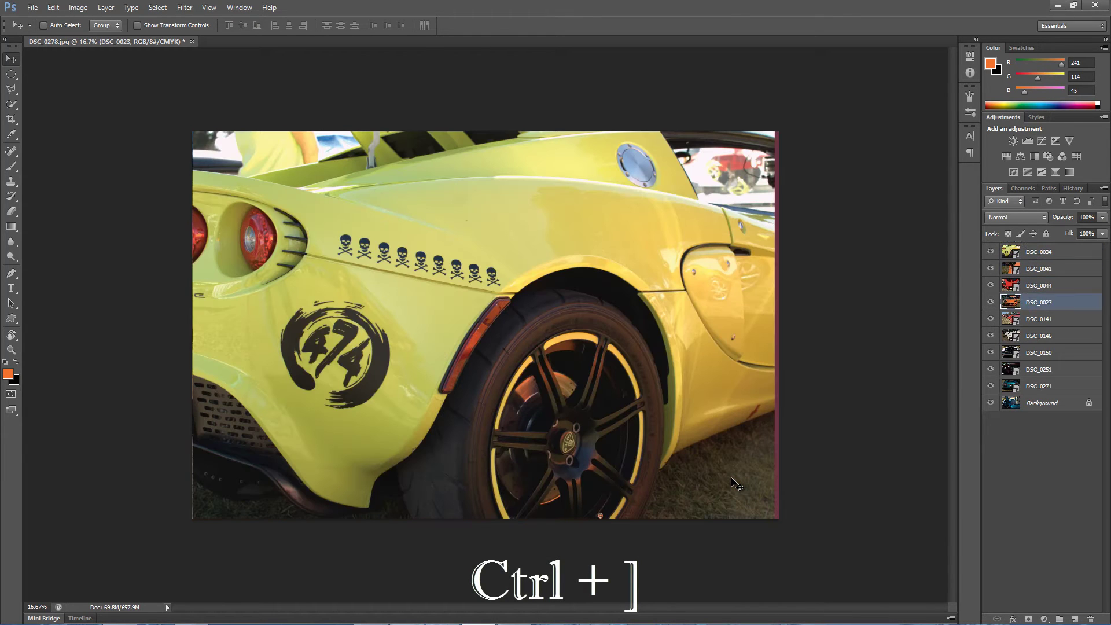
pyautogui.hotkey('ctrl', '[')
pyautogui.hotkey('ctrl', '[')
pyautogui.hotkey('ctrl', '[')
pyautogui.hotkey('ctrl', '[')
pyautogui.hotkey('ctrl', '[')
# Step: Bring the DSC_0023 layer back up to the top of the layer stack
pyautogui.hotkey('ctrl', ']')
pyautogui.hotkey('ctrl', ']')
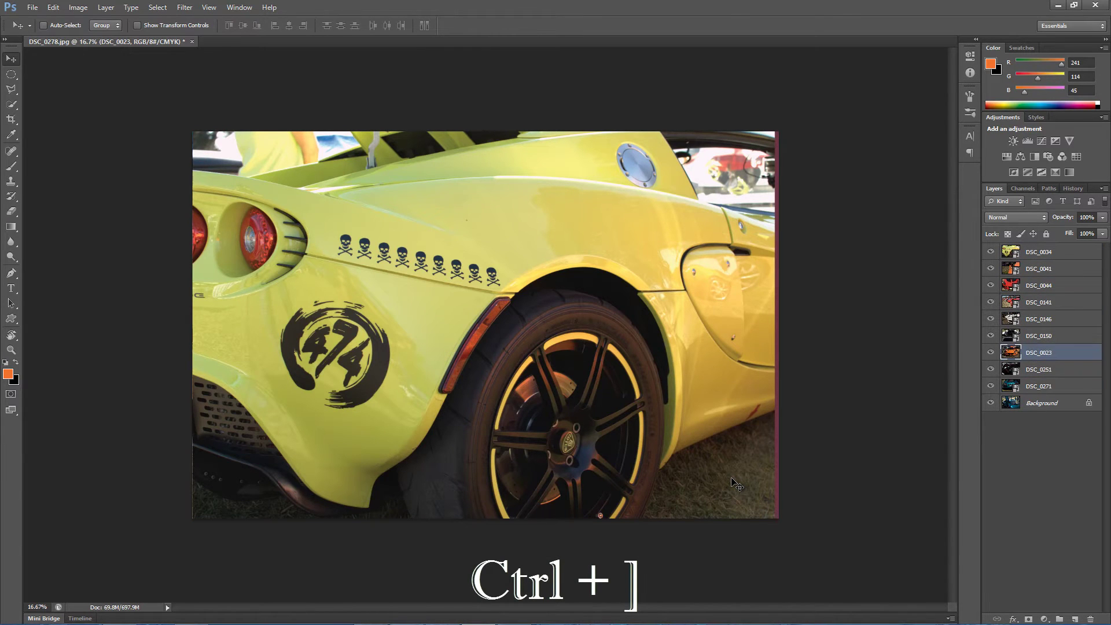
pyautogui.hotkey('ctrl', ']')
pyautogui.hotkey('ctrl', ']')
pyautogui.hotkey('ctrl', ']')
pyautogui.hotkey('ctrl', ']')
pyautogui.hotkey('ctrl', ']')
pyautogui.hotkey('ctrl', ']')
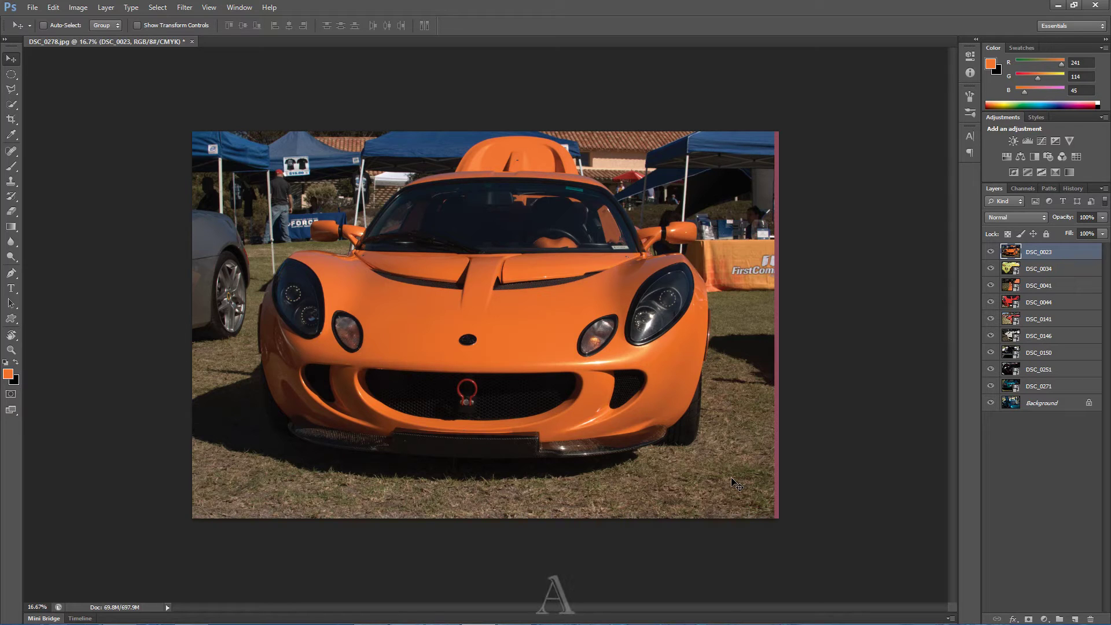
# Step: Draw a closed, curved path over the car's hood and windshield with the Pen tool
pyautogui.press('a')
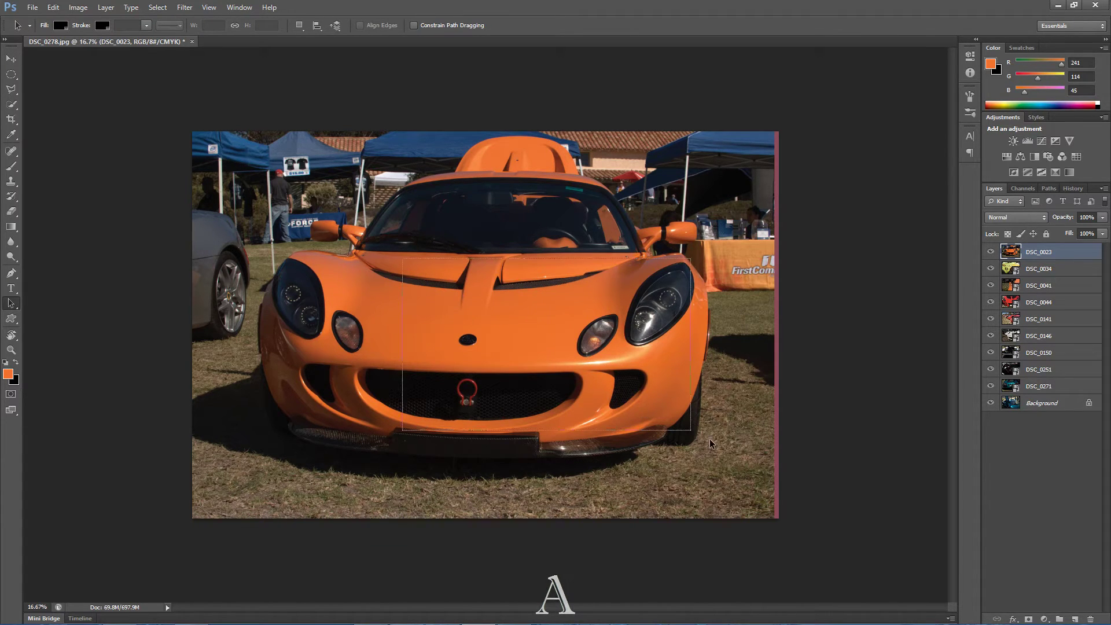
pyautogui.click(11, 273)
pyautogui.moveTo(470, 376); pyautogui.dragTo(592, 361)
pyautogui.moveTo(625, 241); pyautogui.dragTo(431, 291)
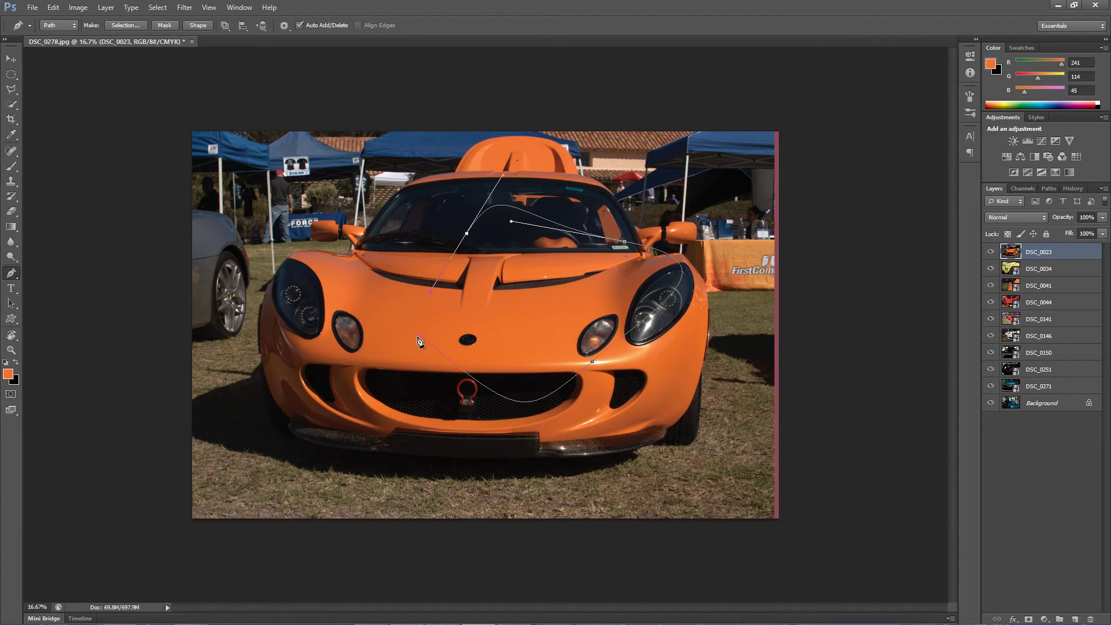
pyautogui.click(420, 336)
pyautogui.moveTo(416, 247); pyautogui.dragTo(454, 273)
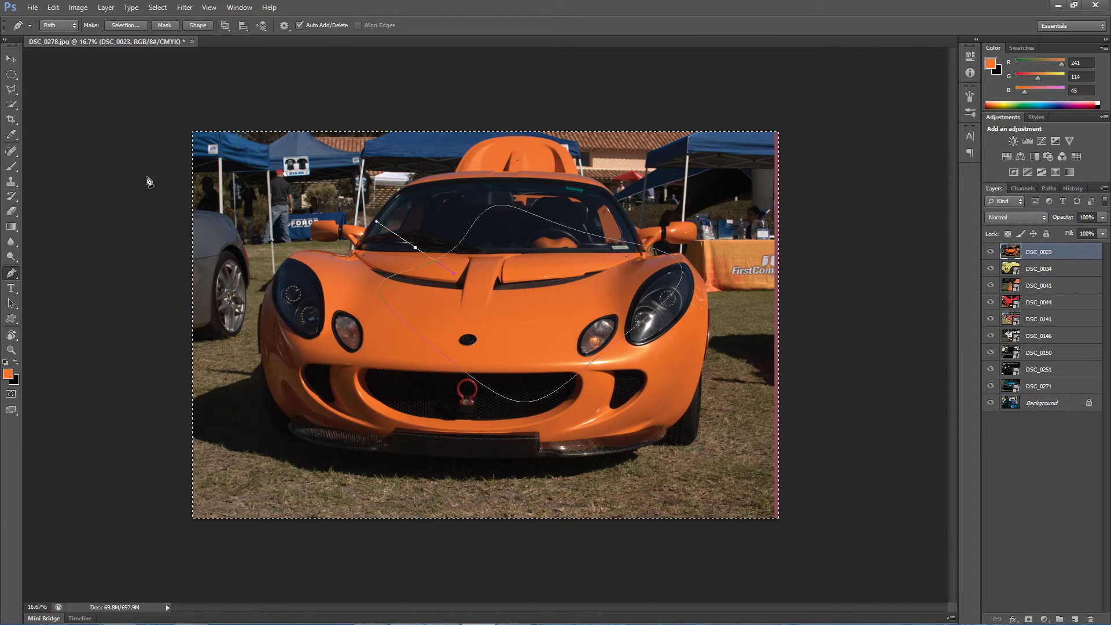
# Step: Shift the drawn path slightly with the Path Selection tool, delete it and return to the Move tool
pyautogui.press('v')
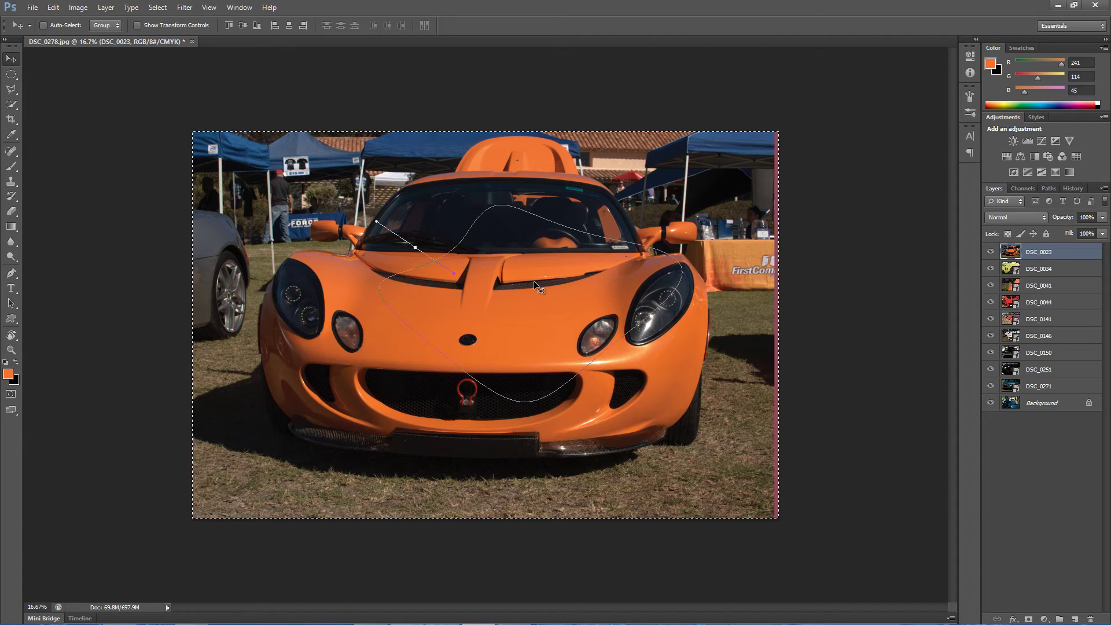
pyautogui.press('a')
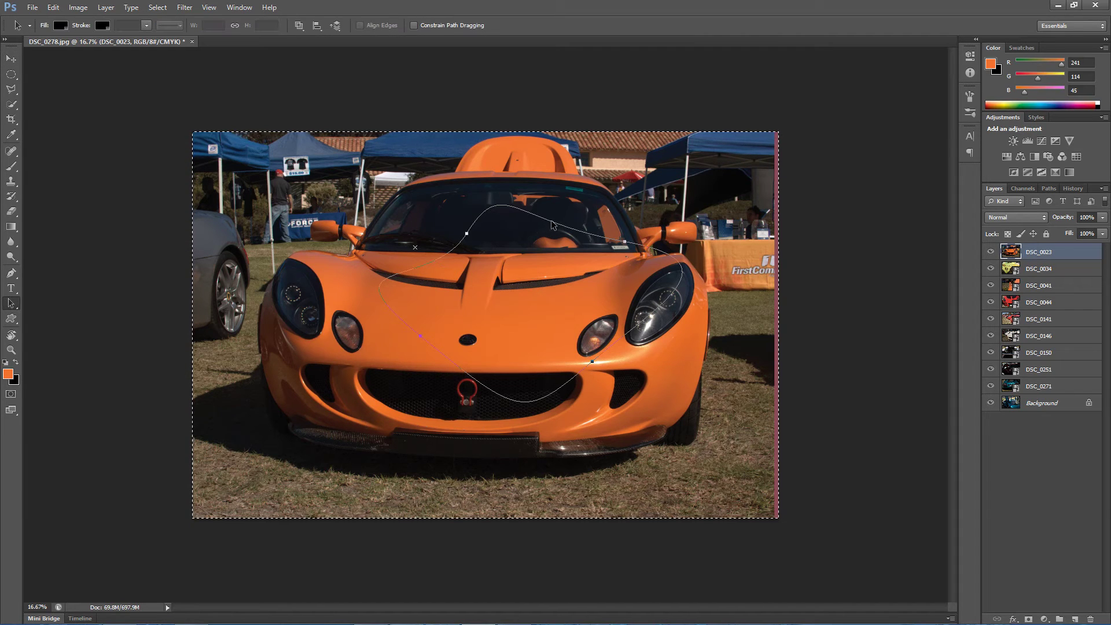
pyautogui.moveTo(551, 233); pyautogui.dragTo(553, 257)
pyautogui.press('Delete')
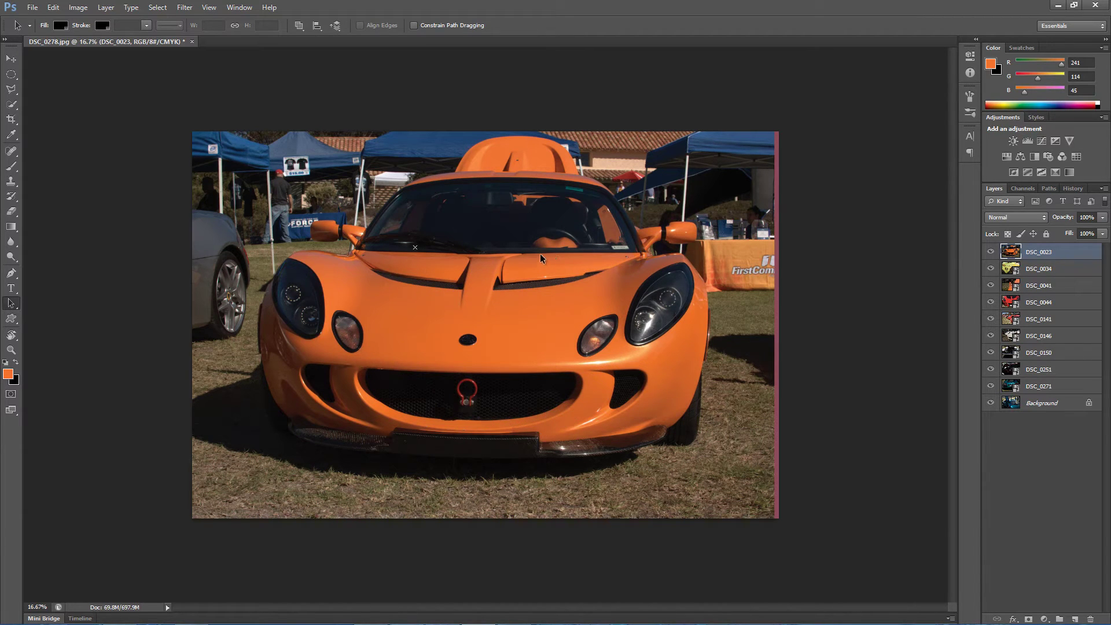
pyautogui.click(13, 62)
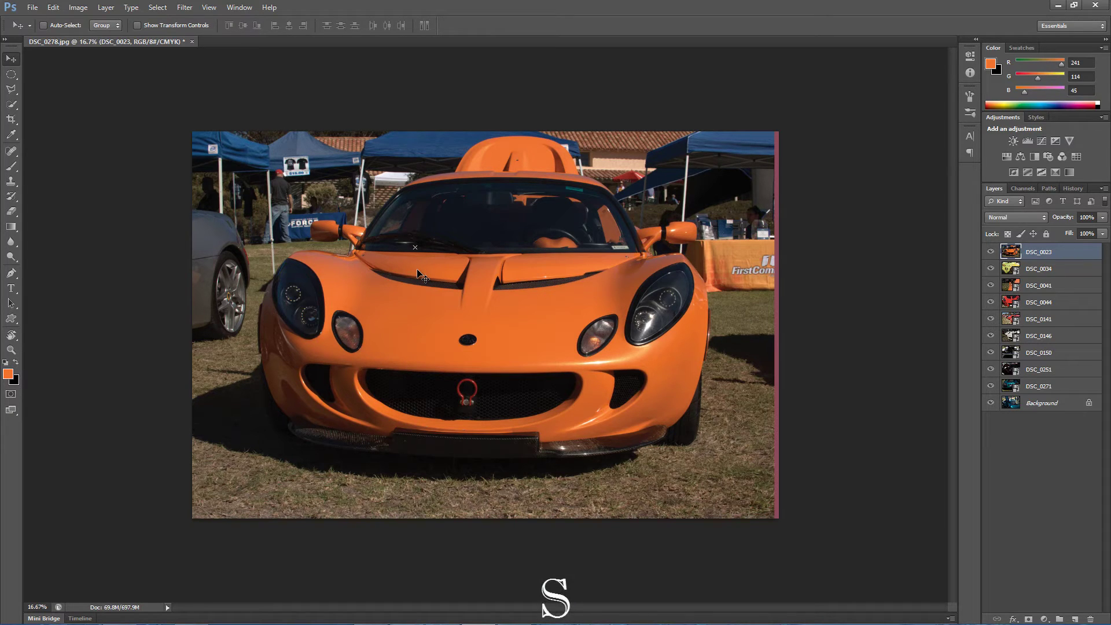
# Step: Try the Clone Stamp on the car's hood without defining a source point, then return to the Move tool
pyautogui.press('s')
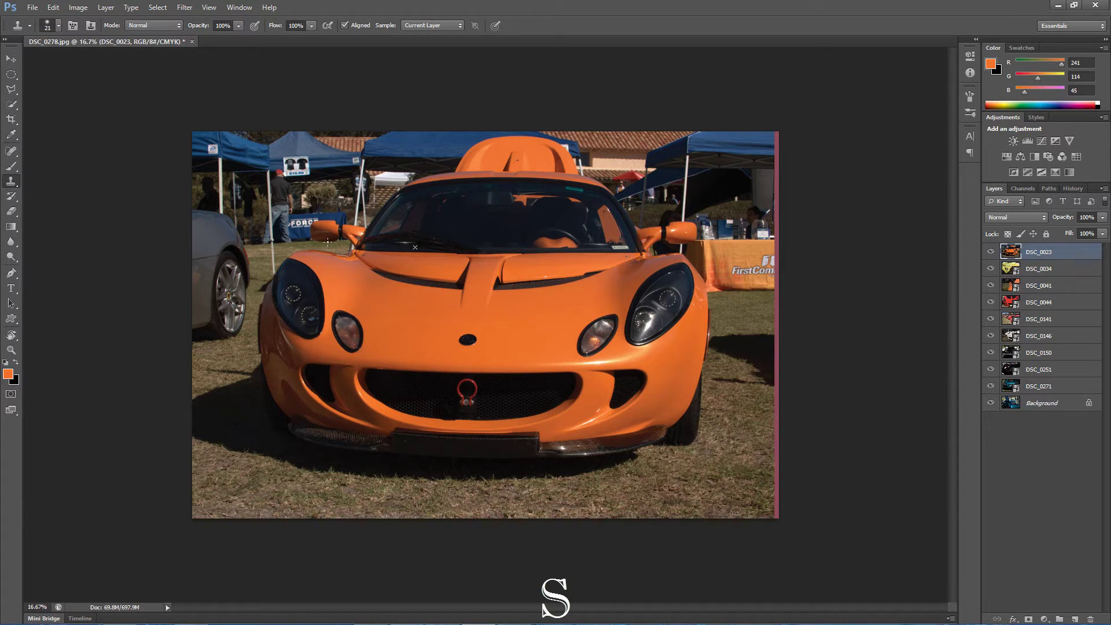
pyautogui.click(402, 307)
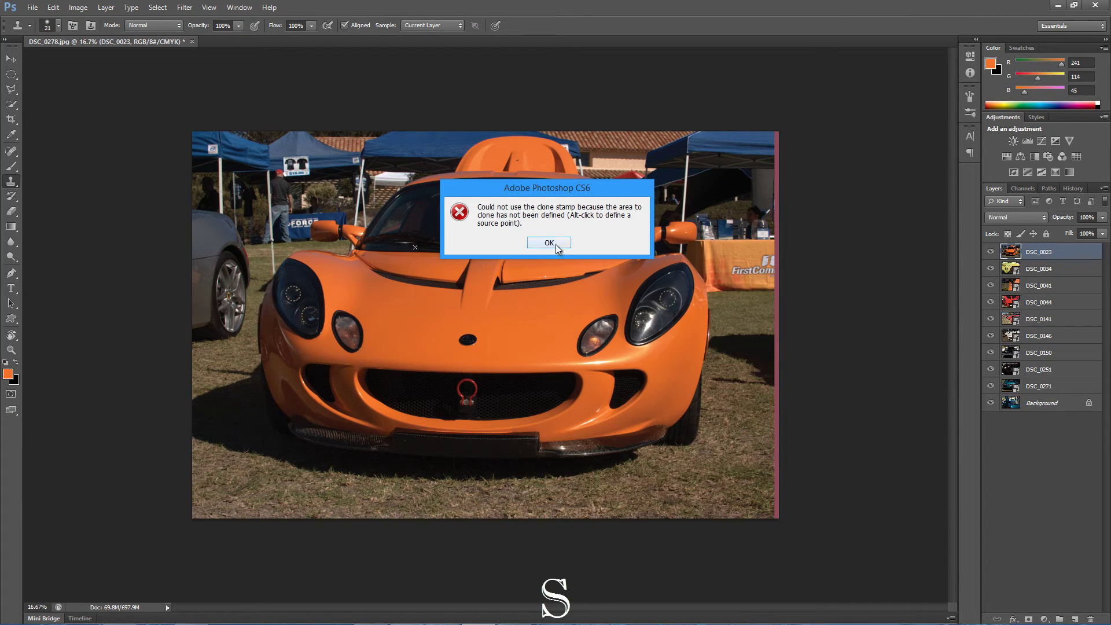
pyautogui.click(549, 243)
pyautogui.click(410, 244)
pyautogui.click(548, 243)
pyautogui.click(11, 59)
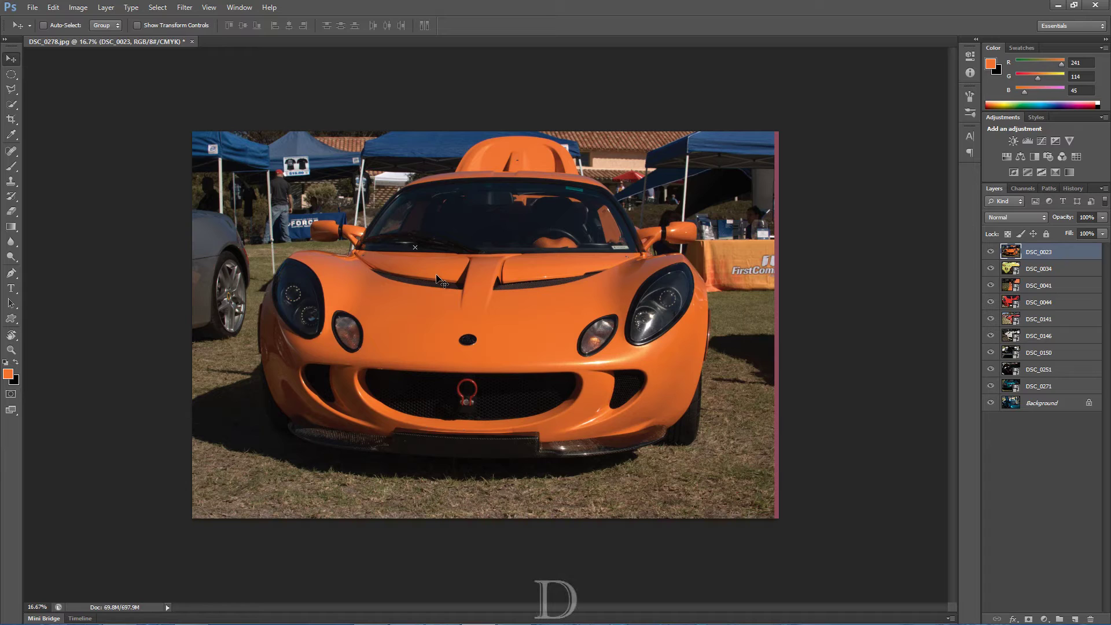
# Step: Reset the foreground and background colors to black and white, before and after sampling the hood's orange with the Eyedropper
pyautogui.press('d')
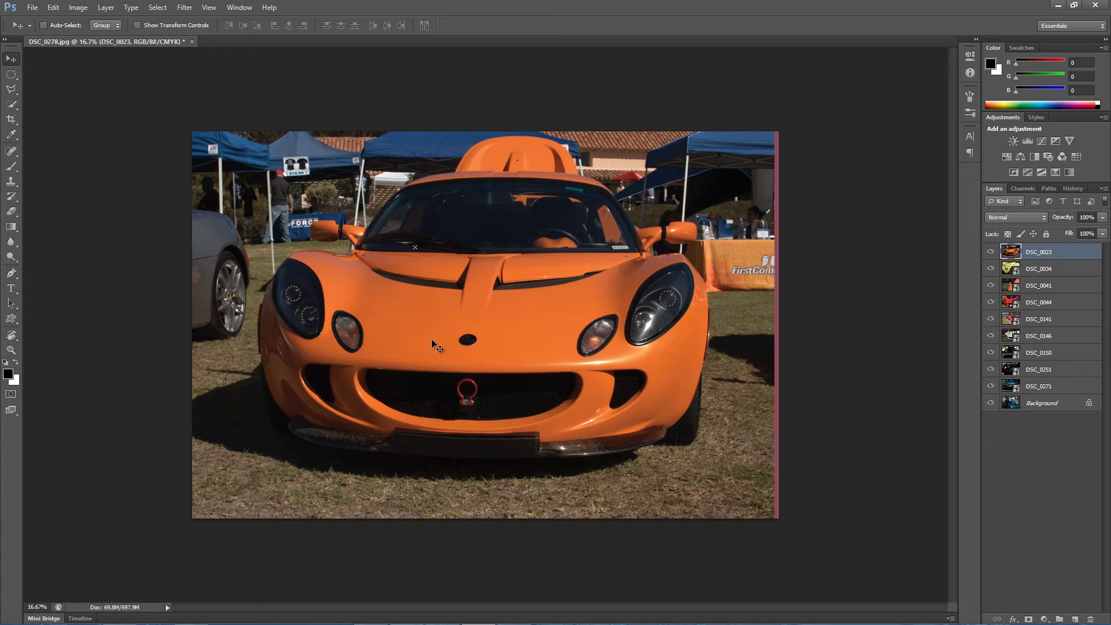
pyautogui.press('i')
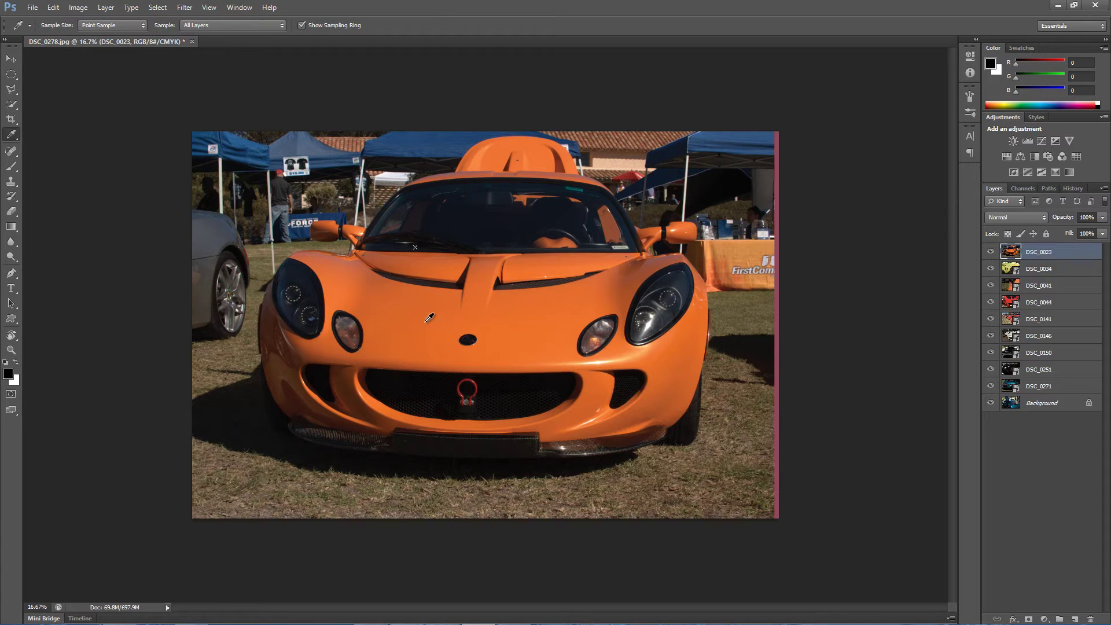
pyautogui.click(428, 325)
pyautogui.press('d')
# Step: Cycle through the full-screen display modes and back to the standard screen mode, twice
pyautogui.press('f')
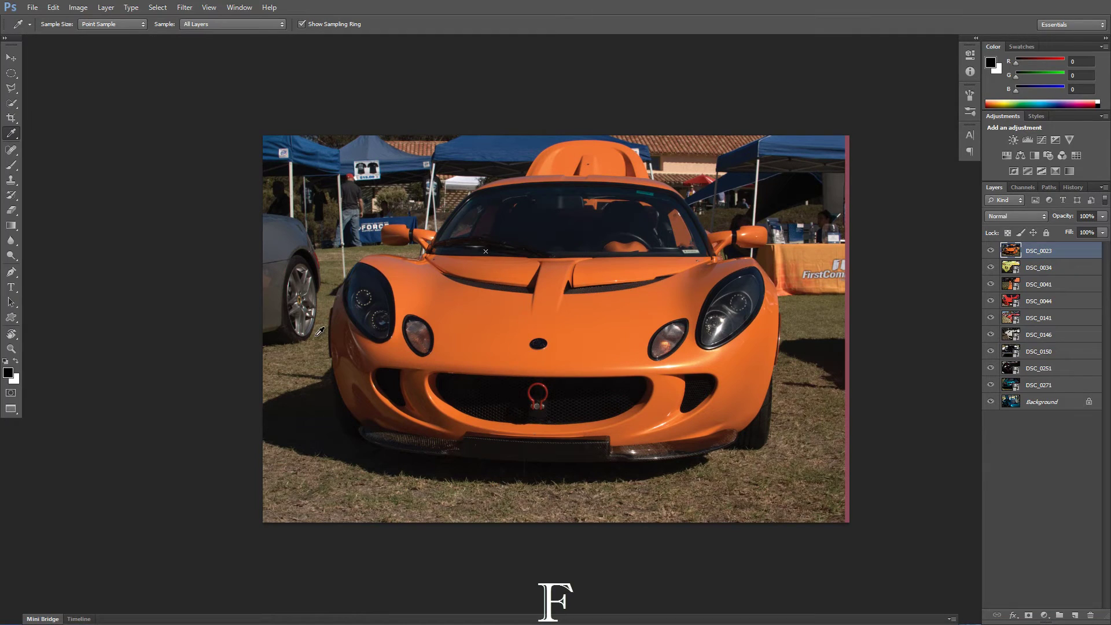
pyautogui.press('f')
pyautogui.press('f')
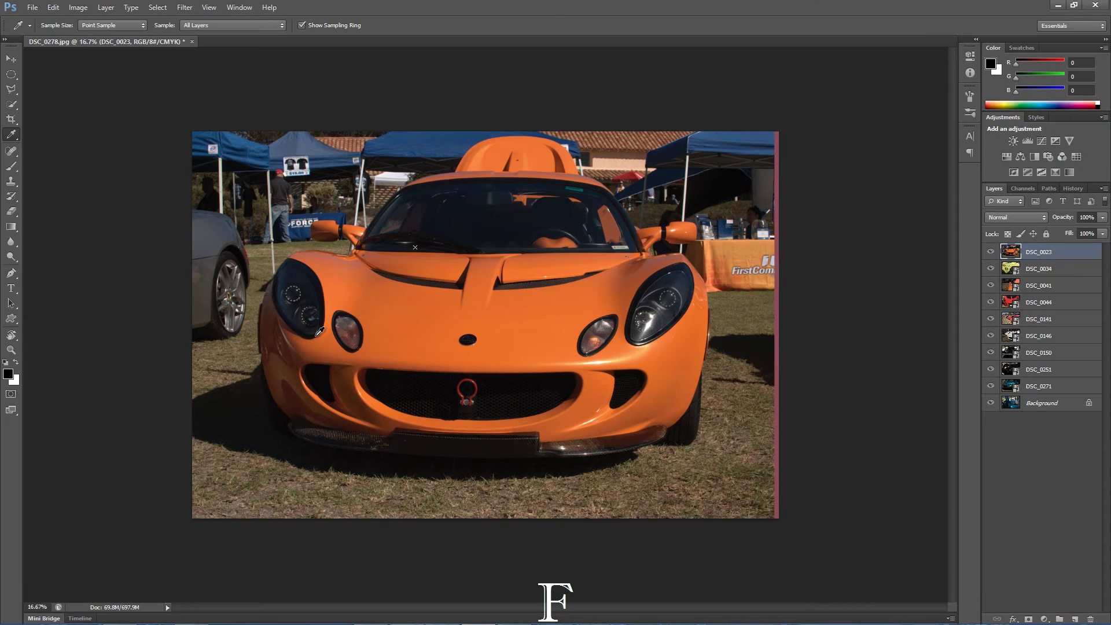
pyautogui.press('f')
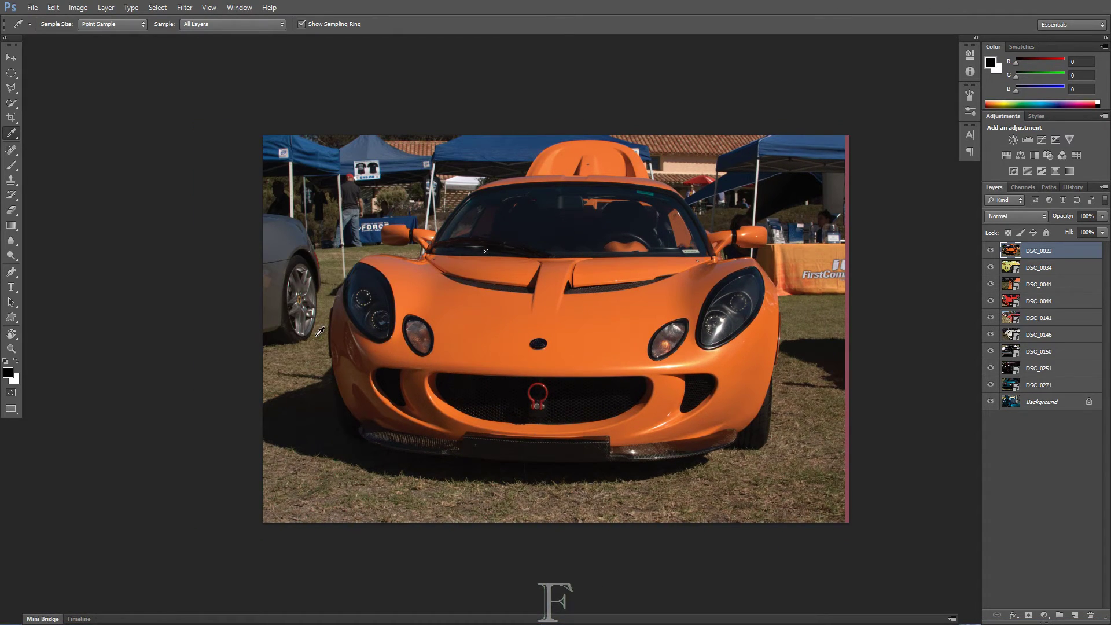
pyautogui.press('f')
pyautogui.press('f')
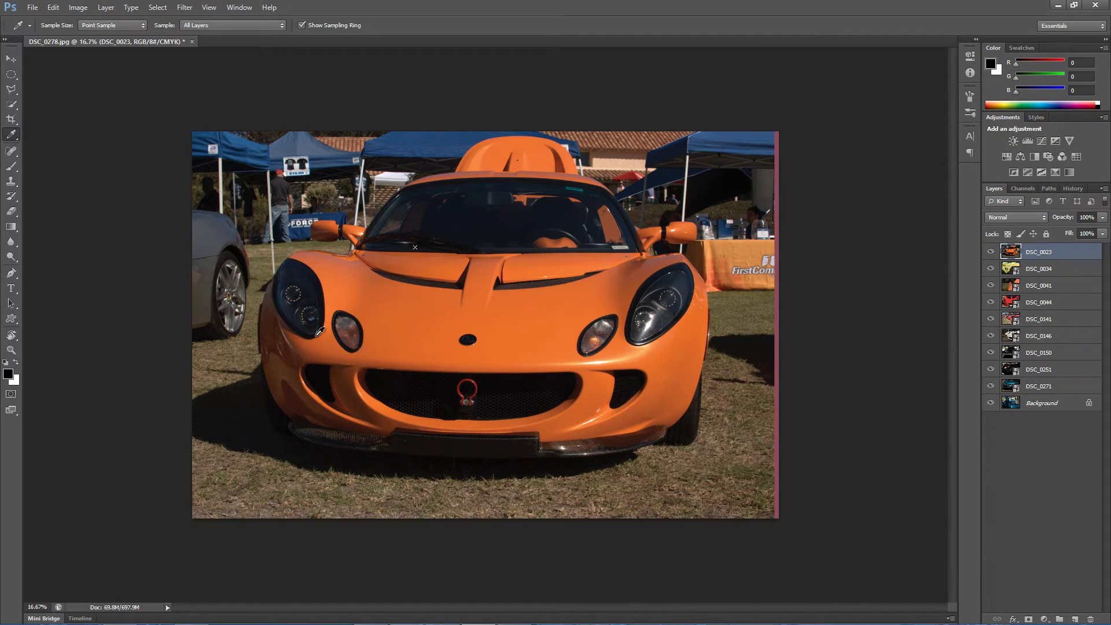
# Step: Fill the DSC_0023 layer with black-to-white linear gradients in several directions, and open the Gradient Editor without making changes
pyautogui.press('g')
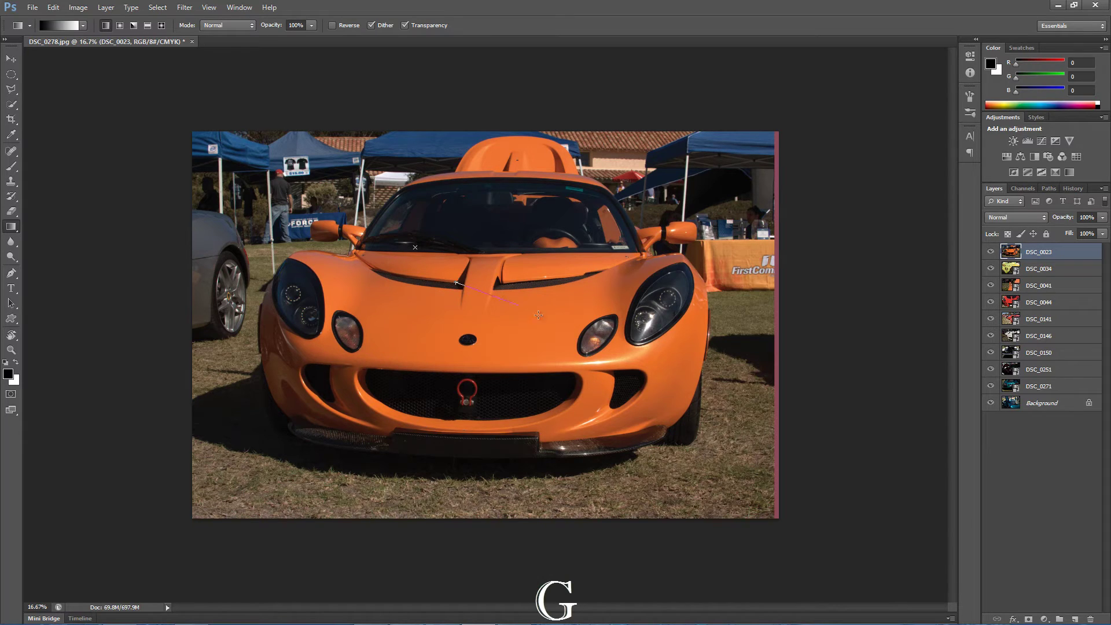
pyautogui.moveTo(575, 370); pyautogui.dragTo(576, 370)
pyautogui.moveTo(578, 370); pyautogui.dragTo(662, 273)
pyautogui.moveTo(528, 292); pyautogui.dragTo(610, 285)
pyautogui.click(83, 26)
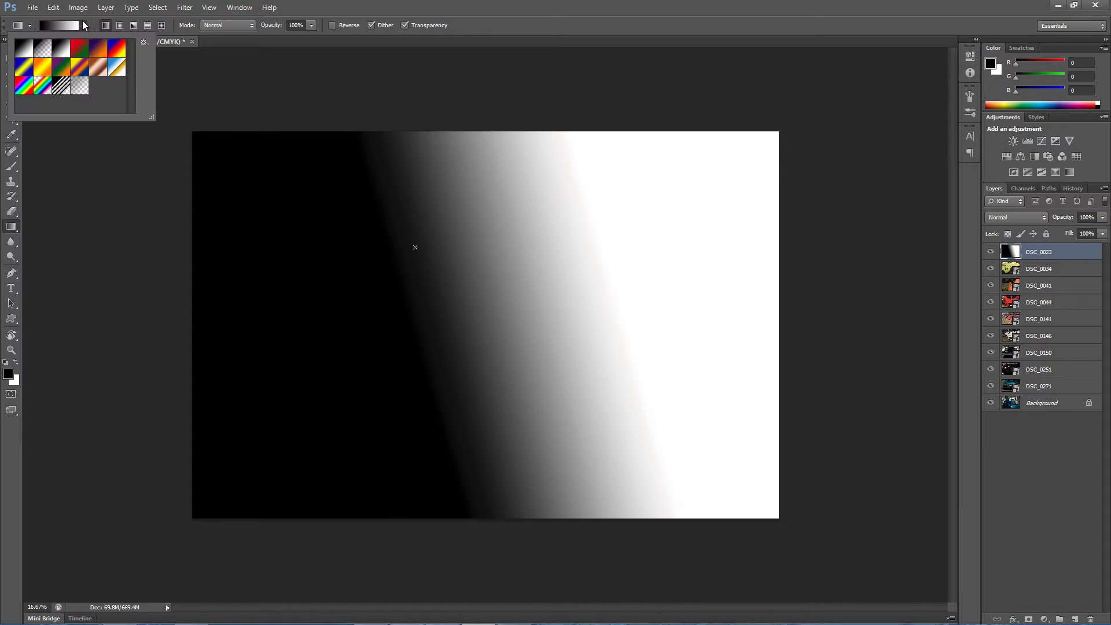
pyautogui.moveTo(423, 234); pyautogui.dragTo(670, 367)
pyautogui.click(72, 23)
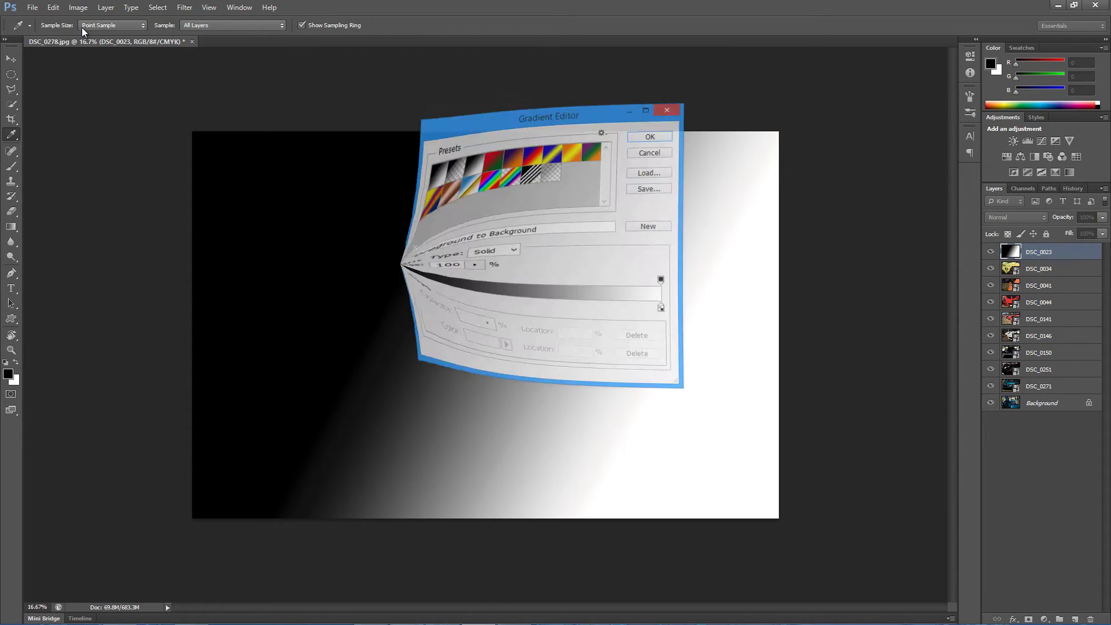
pyautogui.click(658, 154)
# Step: Fill the DSC_0023 layer with the violet-to-orange preset gradient, running top to bottom, and set its blend mode to Soft Light
pyautogui.click(83, 26)
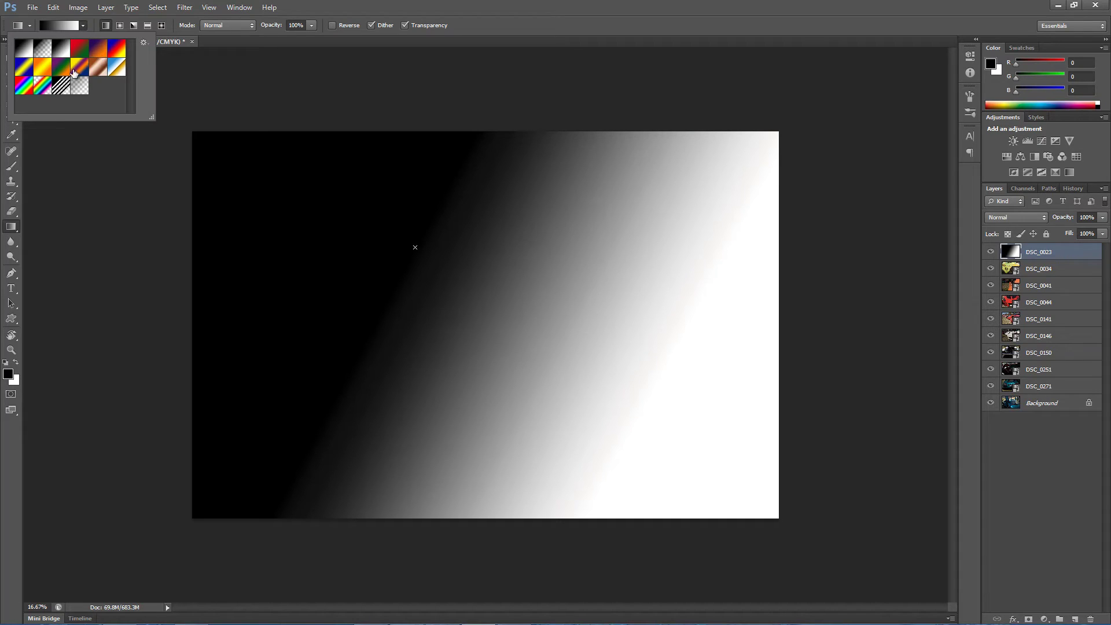
pyautogui.click(98, 49)
pyautogui.moveTo(472, 212); pyautogui.dragTo(472, 418)
pyautogui.click(1009, 217)
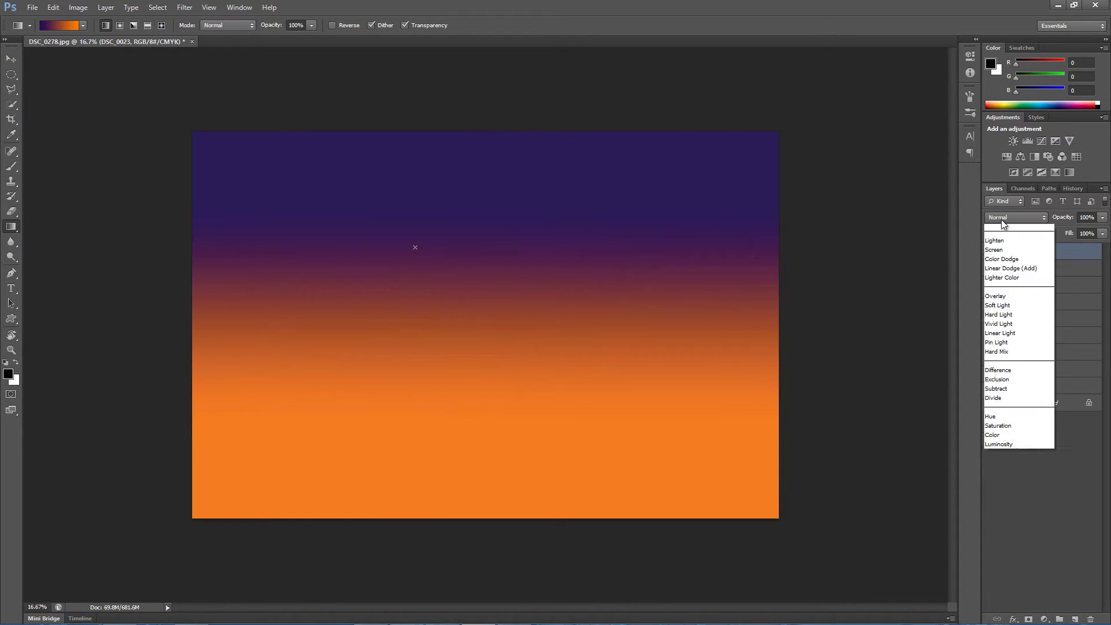
pyautogui.click(1032, 372)
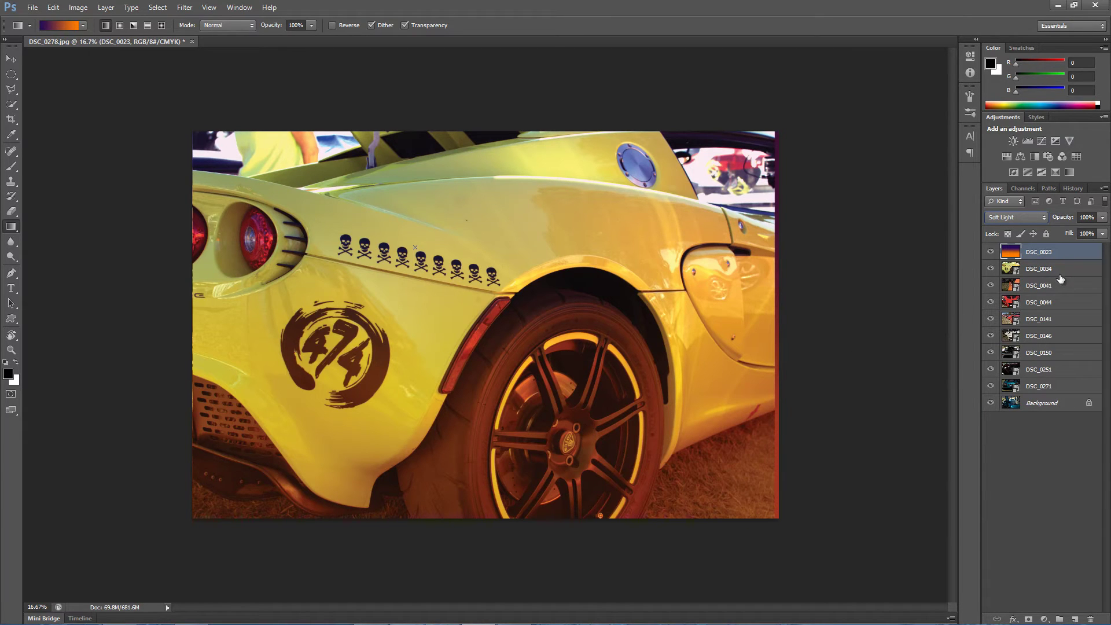
# Step: Revert the document to the Clear Path history state, undoing the gradients and blend mode change on DSC_0023
pyautogui.click(1047, 290)
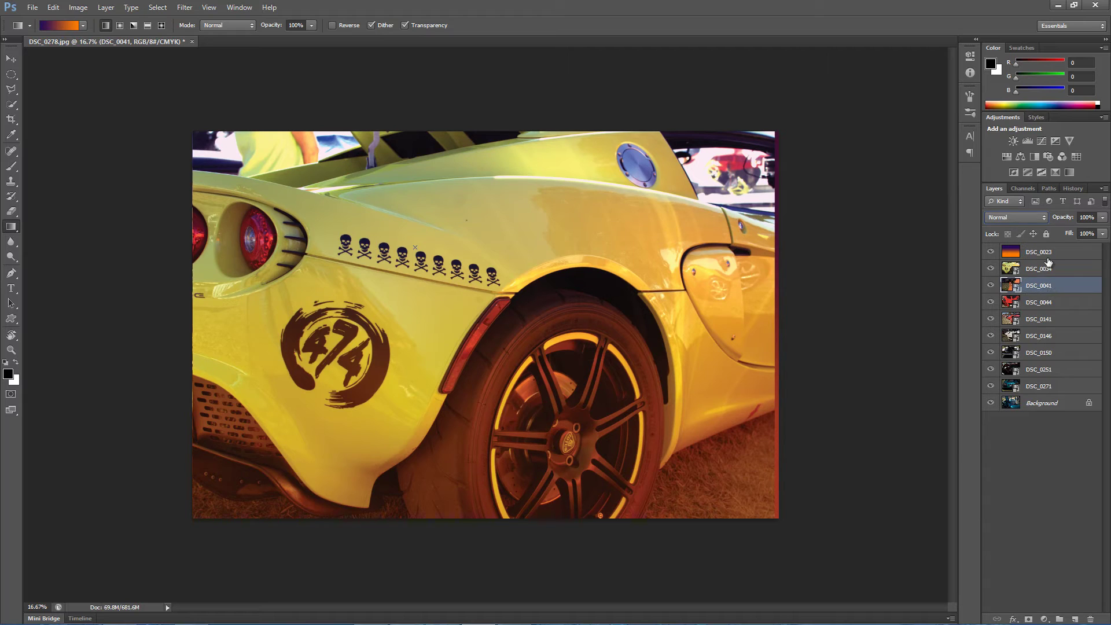
pyautogui.click(1047, 255)
pyautogui.click(1047, 271)
pyautogui.click(1046, 254)
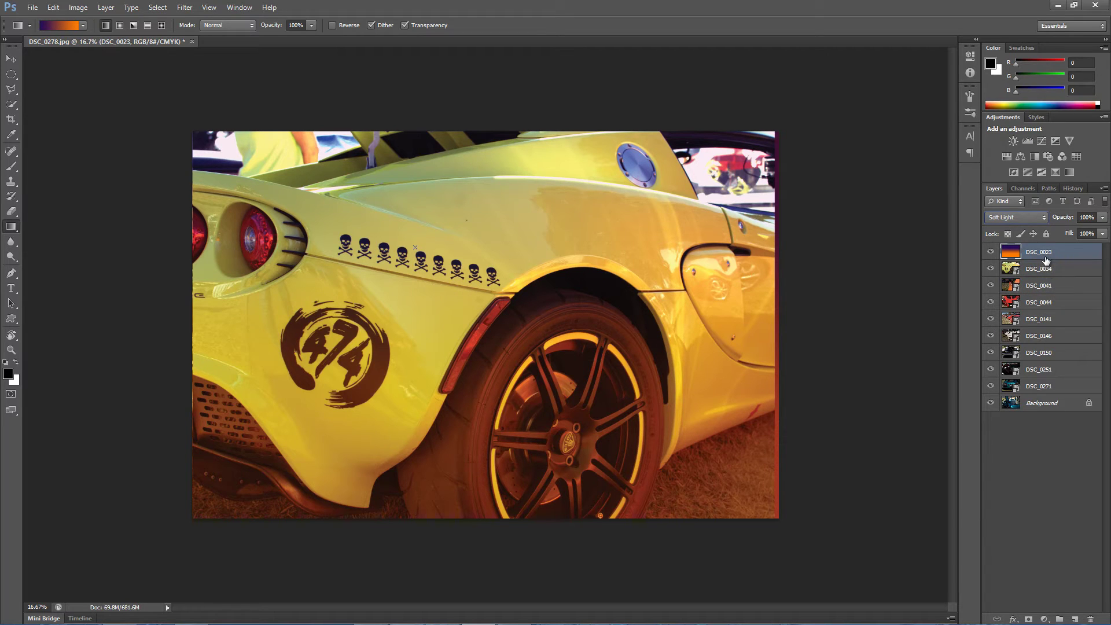
pyautogui.click(1071, 190)
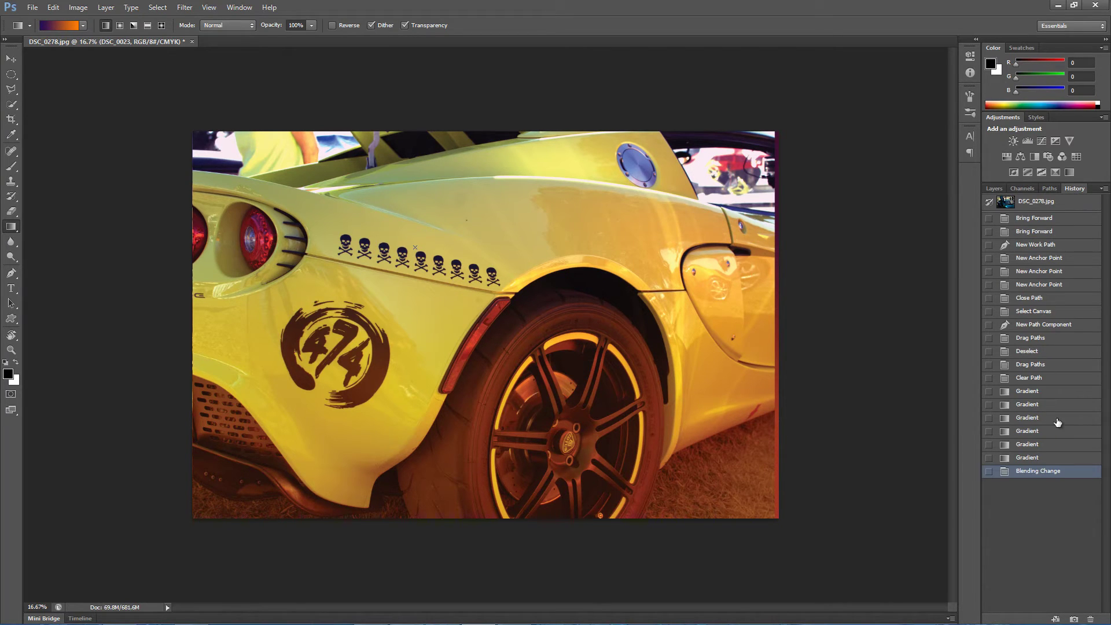
pyautogui.click(1053, 378)
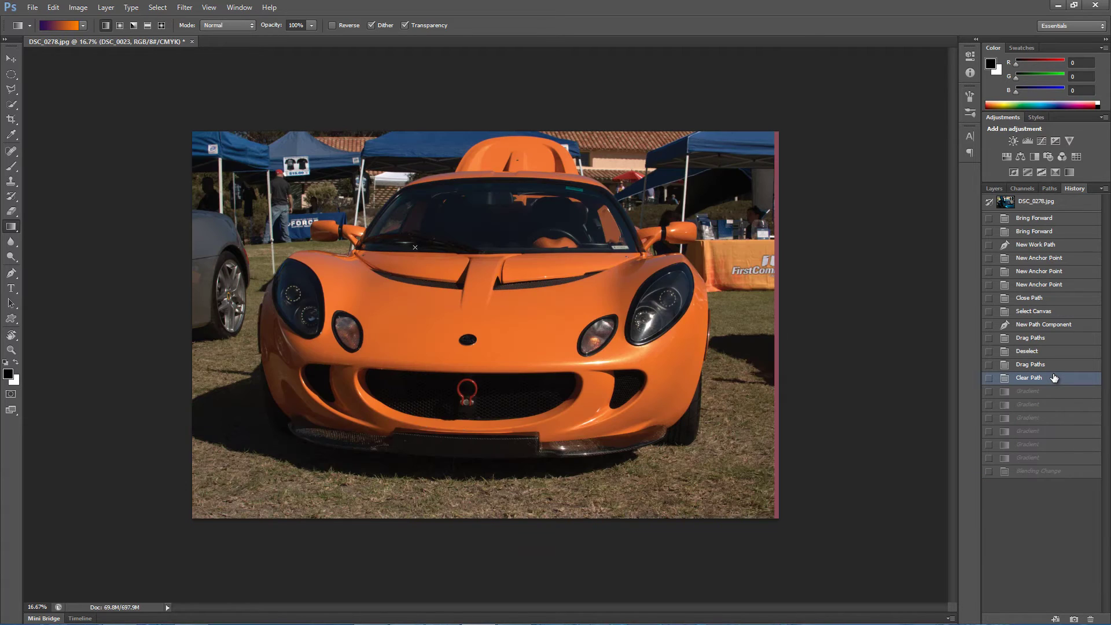
pyautogui.click(994, 187)
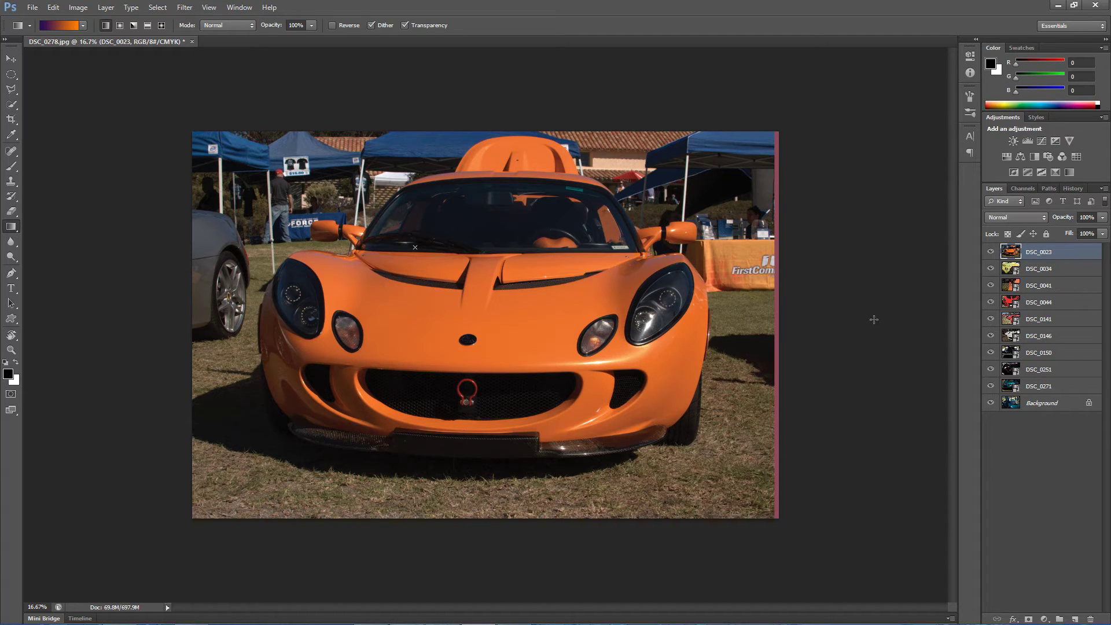
# Step: Add a new layer above DSC_0023 with a top-to-bottom violet-to-orange gradient and set its blend mode to Soft Light
pyautogui.click(1071, 618)
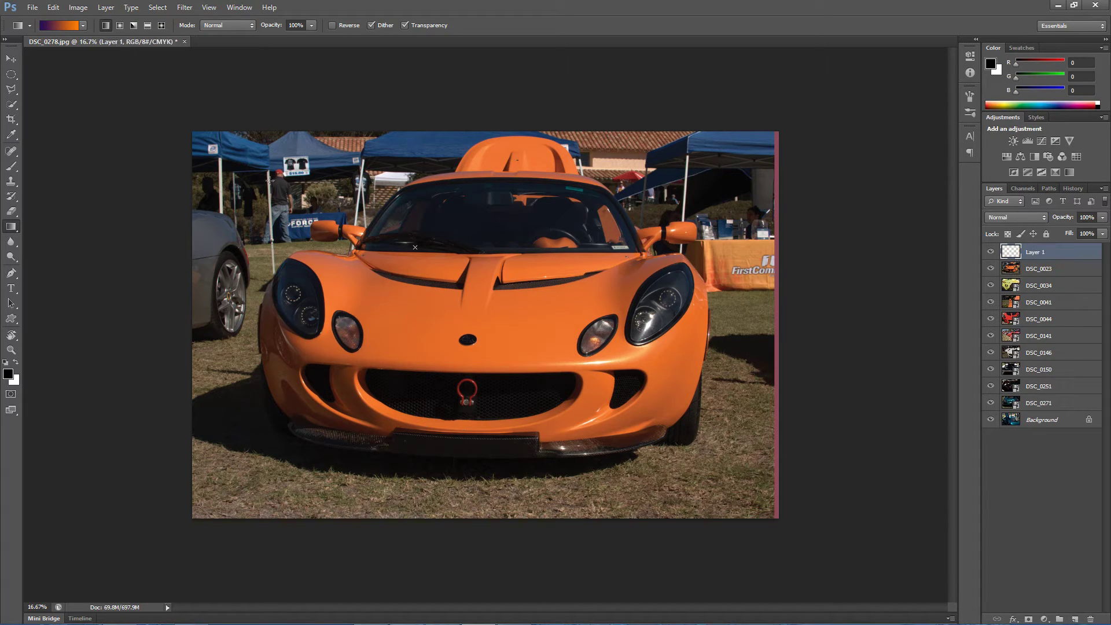
pyautogui.moveTo(475, 168); pyautogui.dragTo(471, 396)
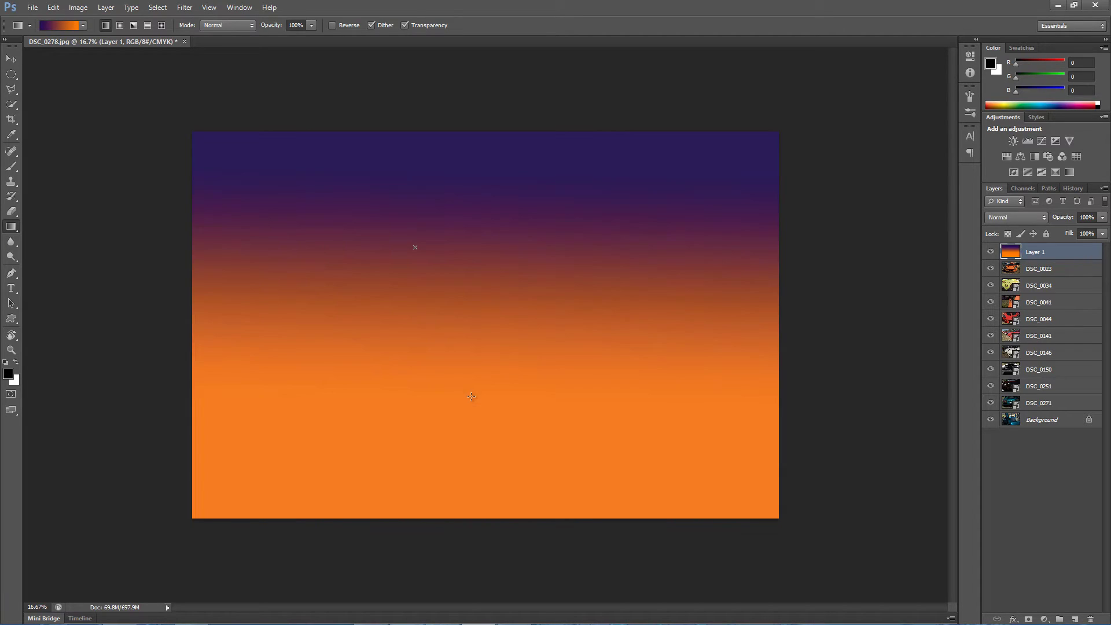
pyautogui.click(1028, 218)
pyautogui.click(1018, 388)
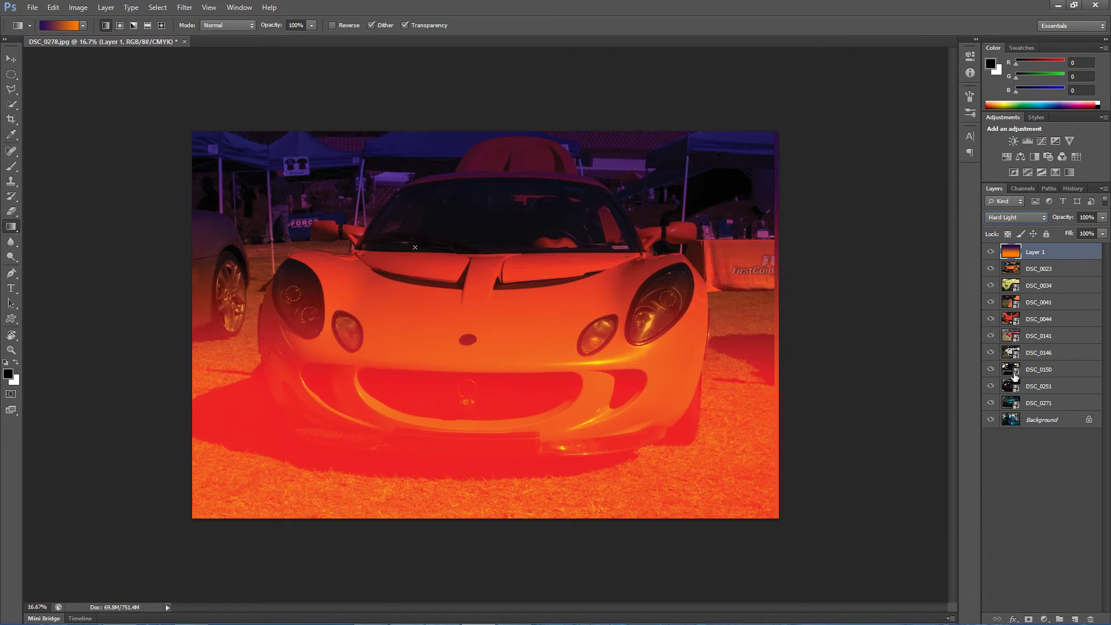
pyautogui.click(1021, 218)
pyautogui.click(1004, 380)
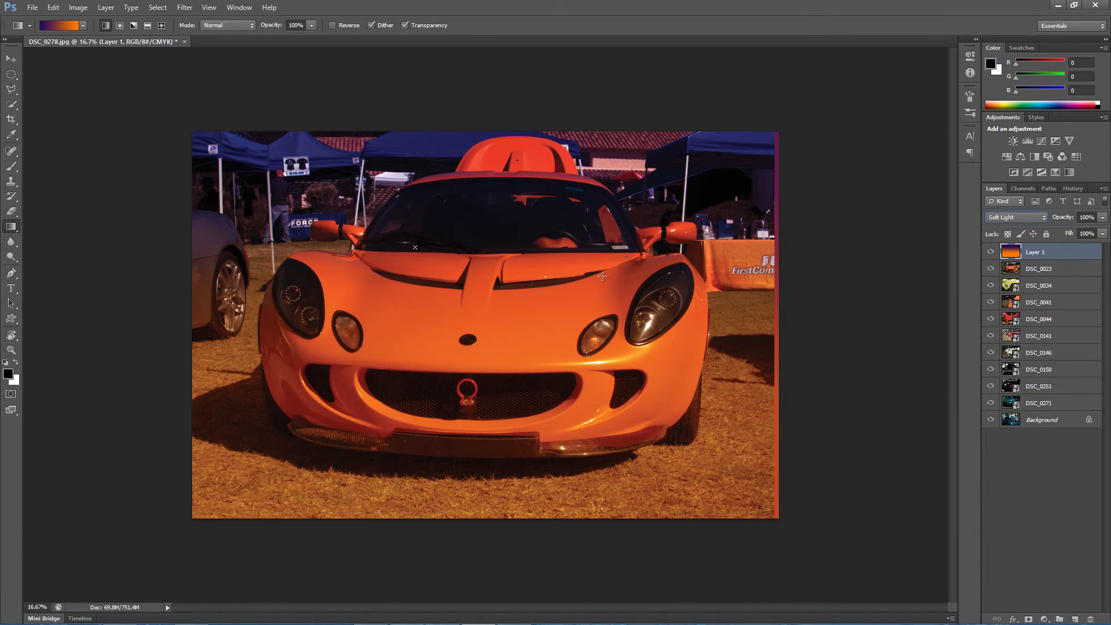
# Step: Merge the gradient layer with the DSC_0023 layer and switch to the Move tool
pyautogui.click(1043, 272)
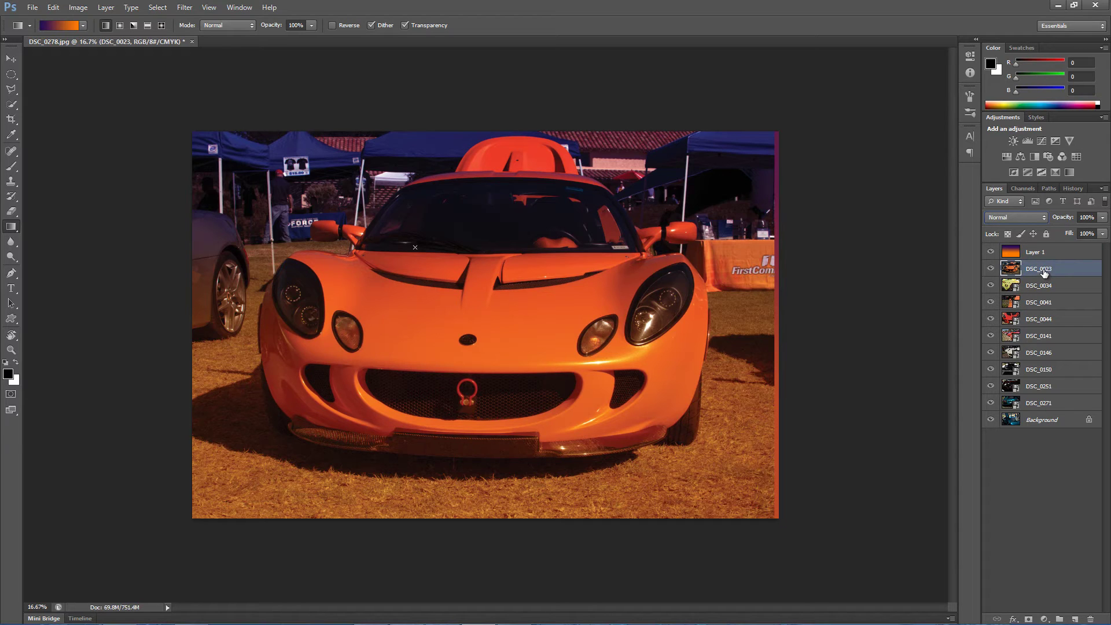
pyautogui.hotkey('alt', 'shift', ']')
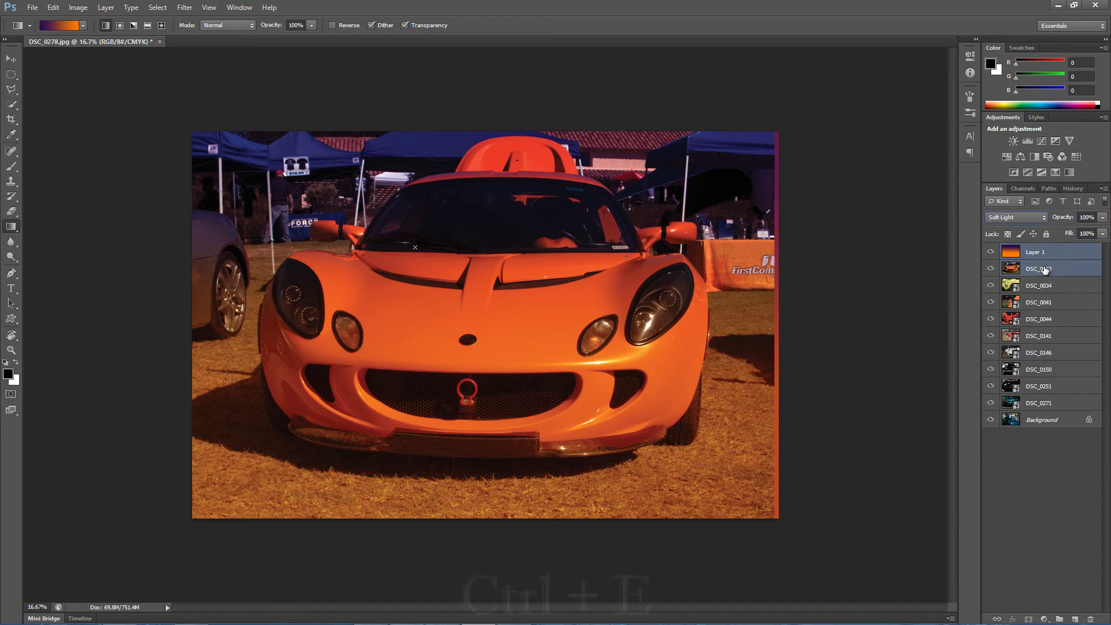
pyautogui.hotkey('ctrl', 'e')
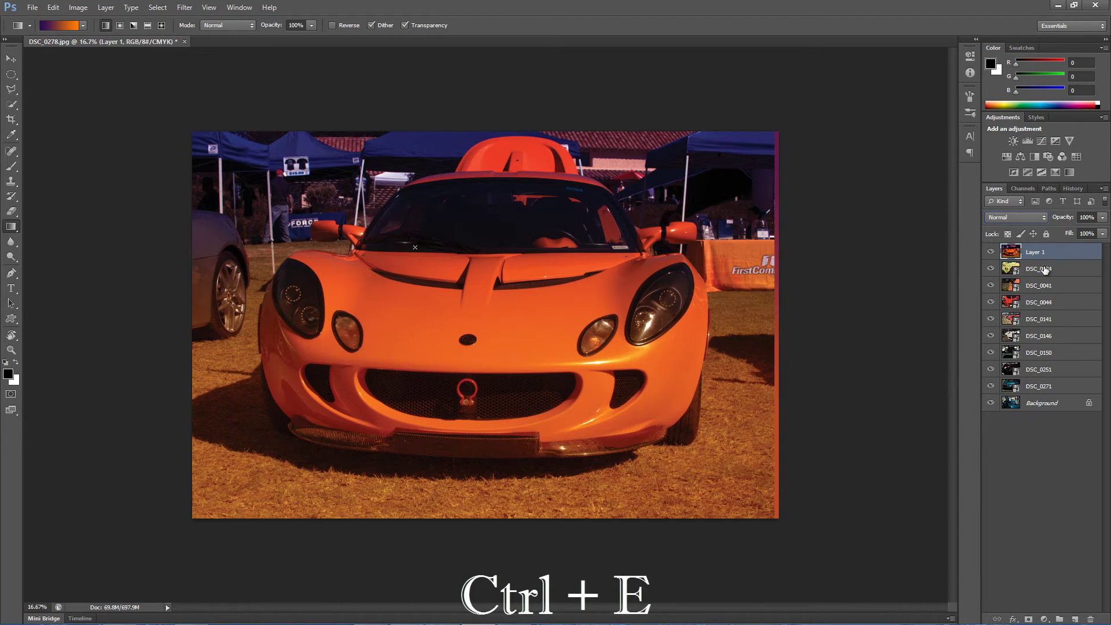
pyautogui.click(11, 58)
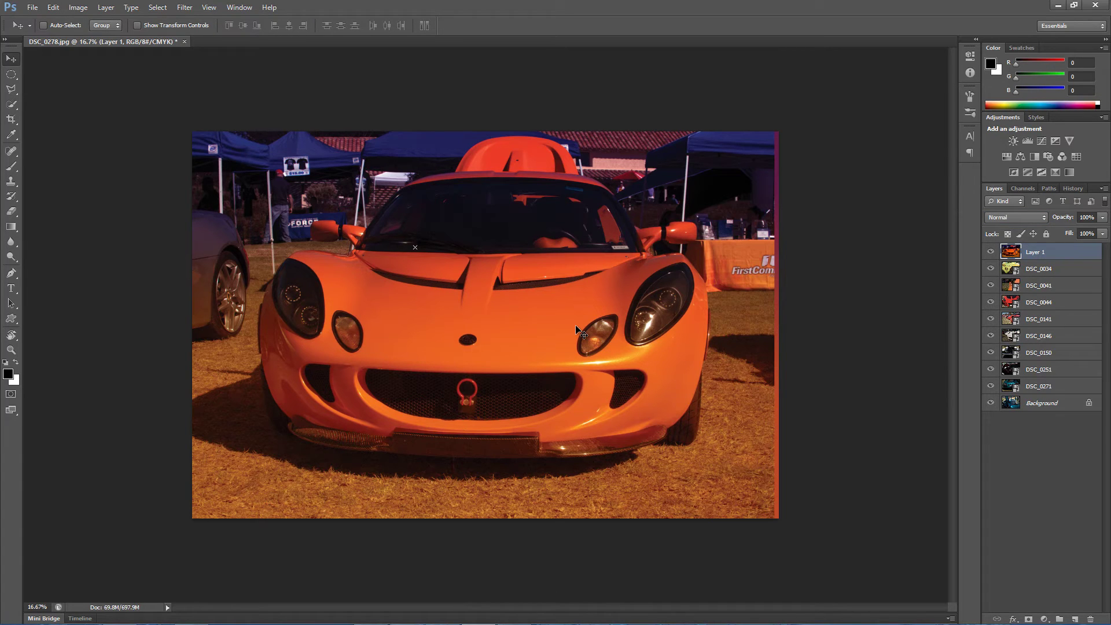
# Step: Switch between the Hand tool, the Spot Healing Brush and the Move tool over the orange car photo
pyautogui.press('h')
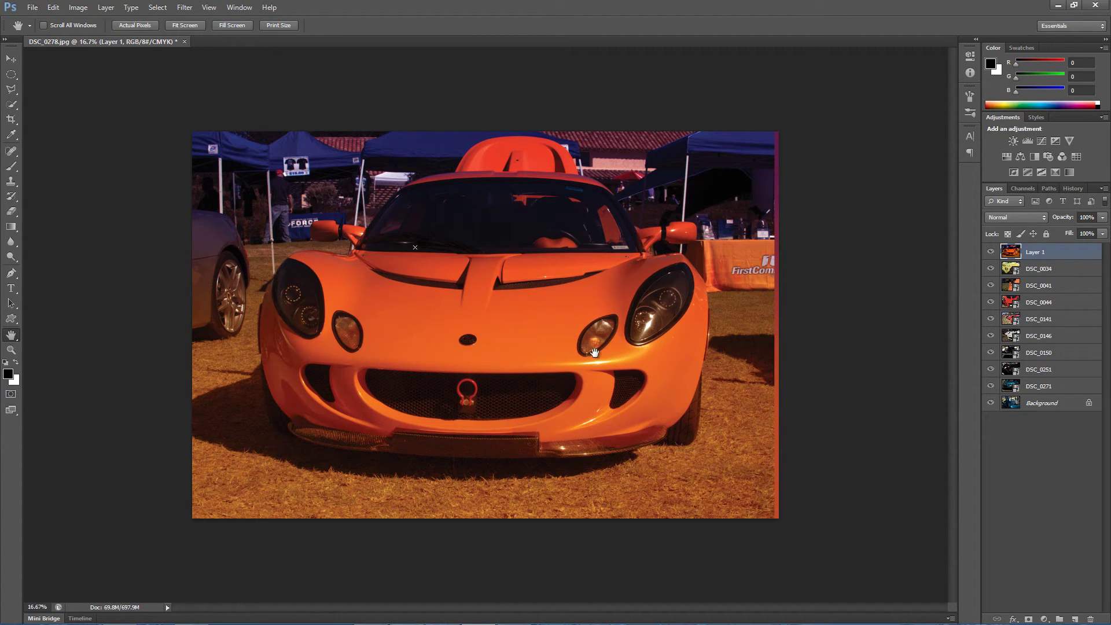
pyautogui.click(11, 58)
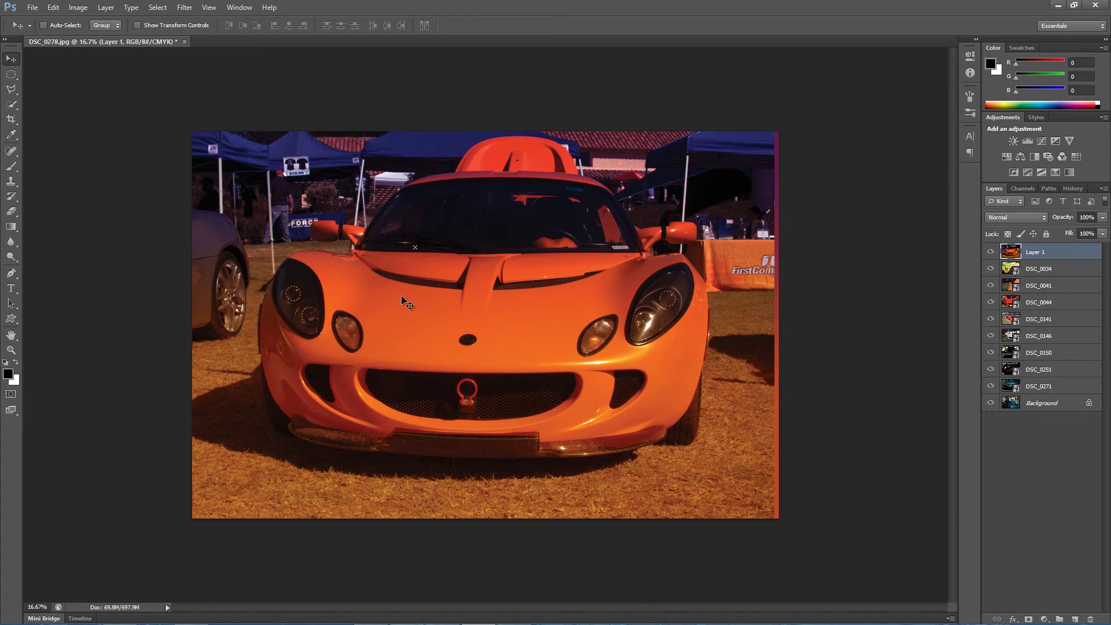
pyautogui.press('j')
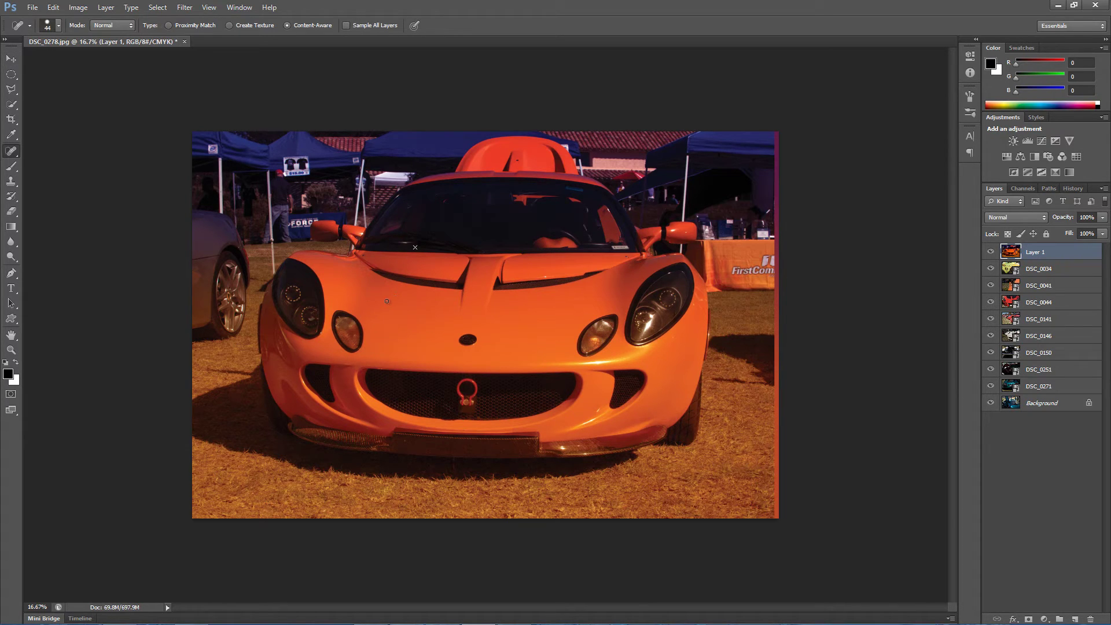
pyautogui.moveTo(393, 318)
pyautogui.mouseDown()
pyautogui.moveTo(393, 291)
pyautogui.moveTo(384, 340)
pyautogui.moveTo(598, 377)
pyautogui.moveTo(377, 349)
pyautogui.moveTo(349, 365)
pyautogui.mouseUp()
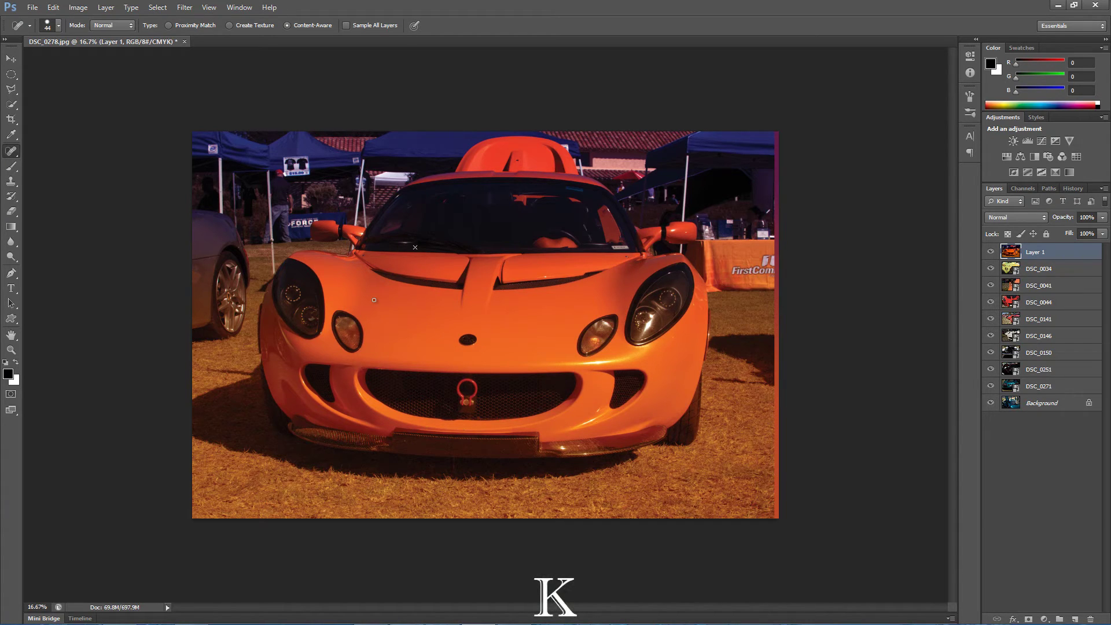
pyautogui.moveTo(374, 297)
pyautogui.mouseDown()
pyautogui.moveTo(417, 366)
pyautogui.moveTo(503, 331)
pyautogui.moveTo(487, 272)
pyautogui.moveTo(399, 291)
pyautogui.moveTo(344, 327)
pyautogui.mouseUp()
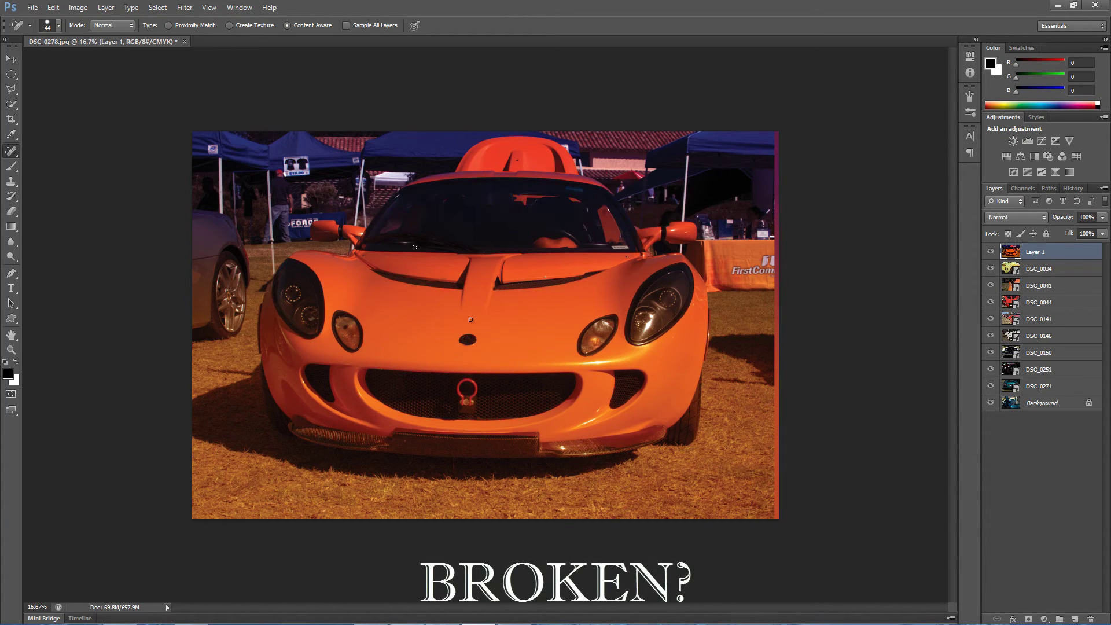
pyautogui.click(11, 58)
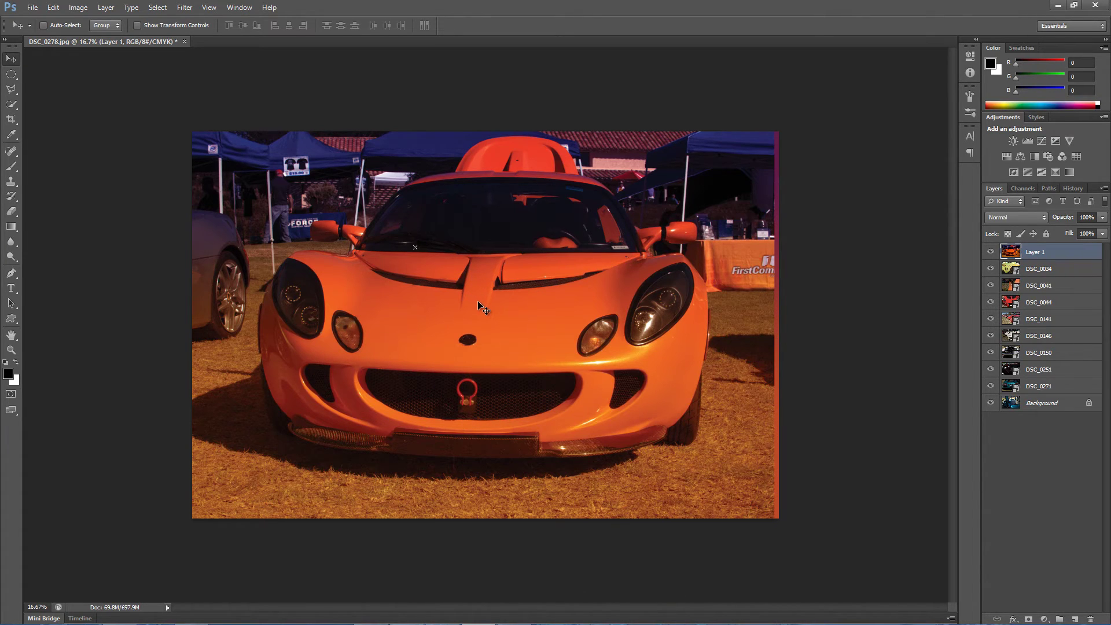
pyautogui.moveTo(481, 303)
pyautogui.mouseDown()
pyautogui.moveTo(512, 335)
pyautogui.moveTo(484, 308)
pyautogui.mouseUp()
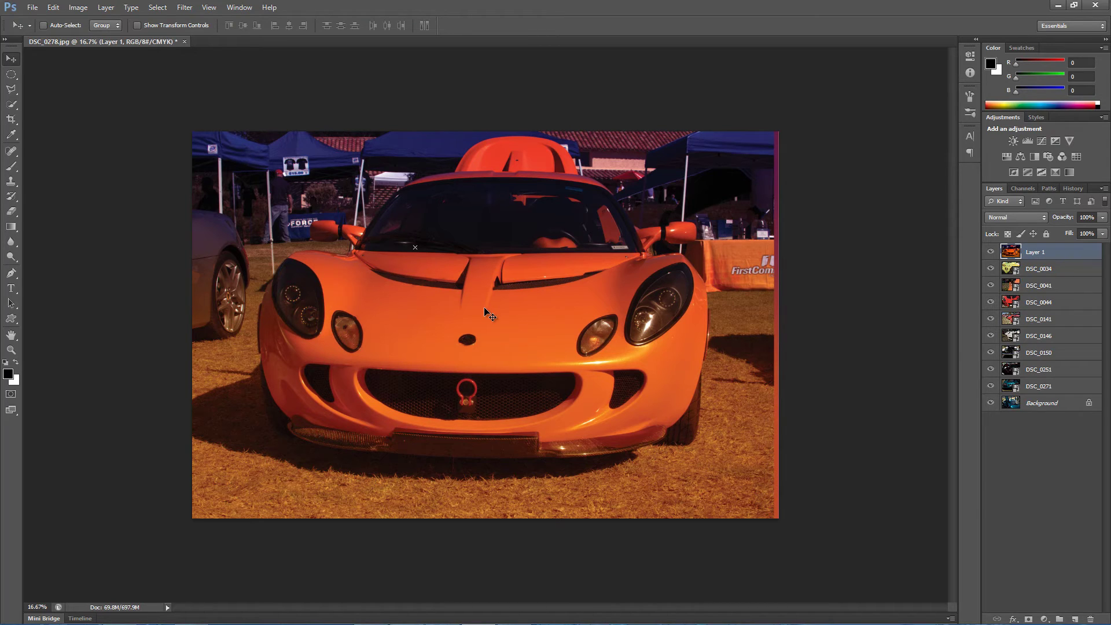
# Step: Draw a closed Polygonal Lasso selection across the windshield, hood and area beside the car's mirror
pyautogui.press('l')
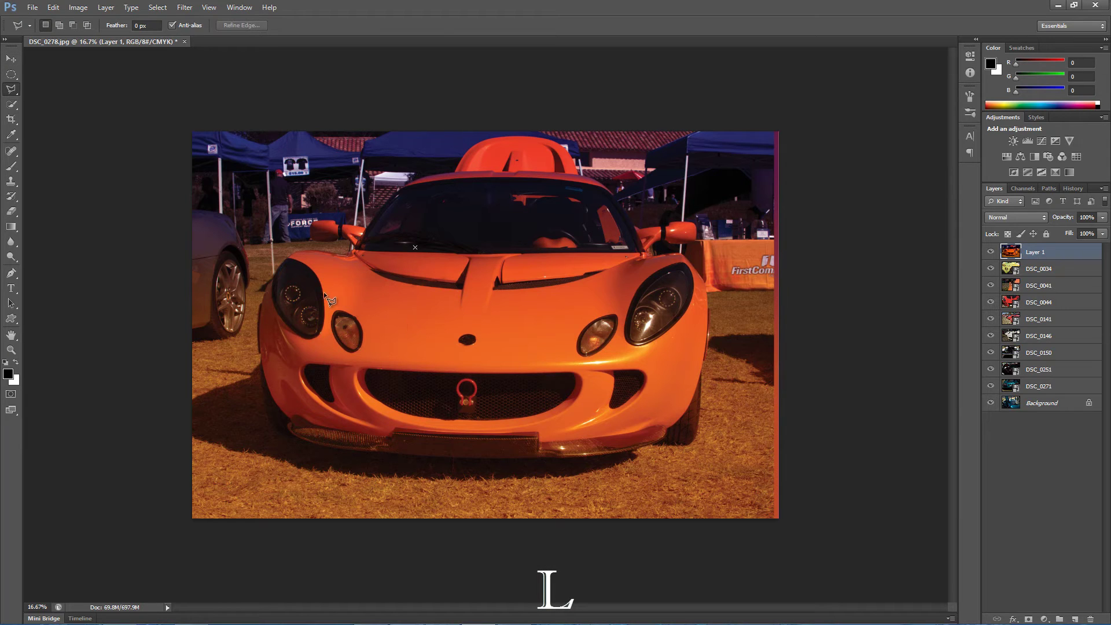
pyautogui.click(726, 215)
pyautogui.click(644, 255)
pyautogui.click(415, 368)
pyautogui.click(357, 247)
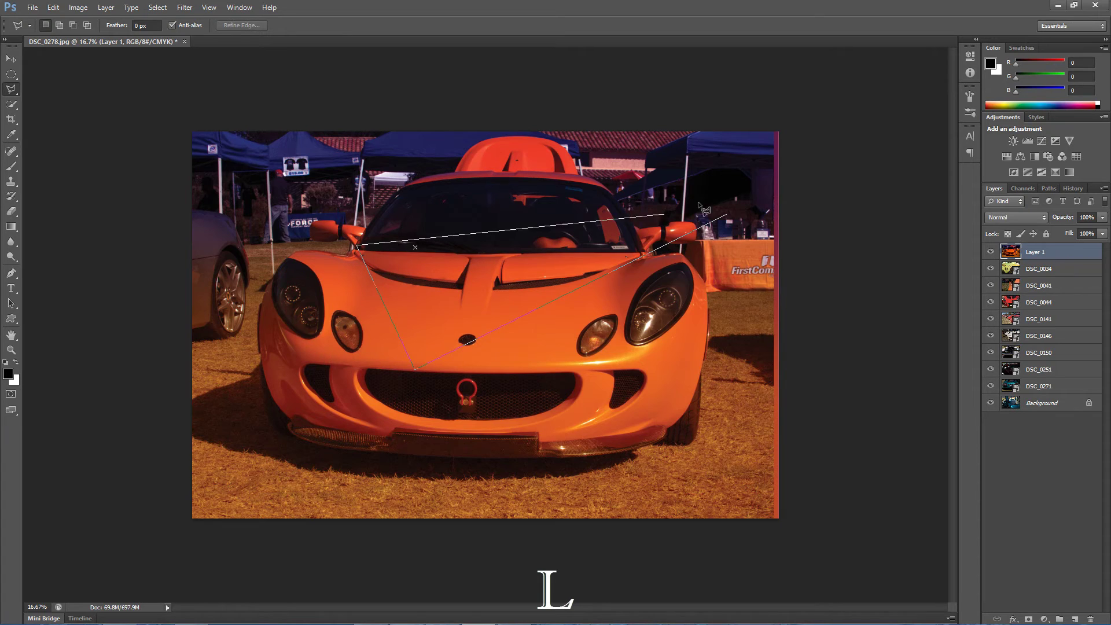
pyautogui.click(726, 216)
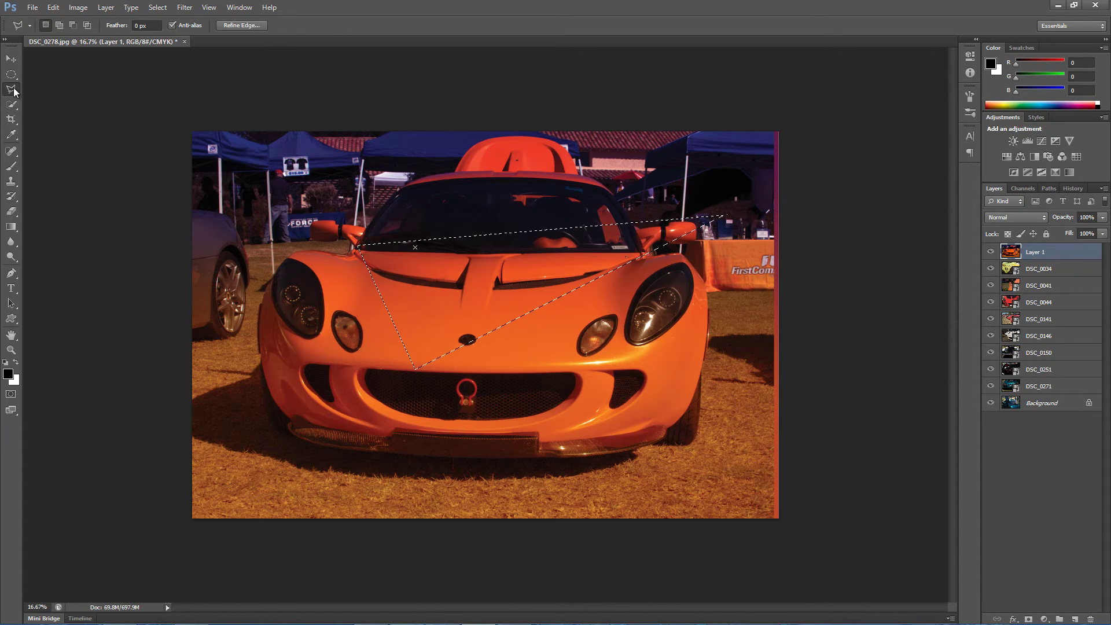
# Step: Switch to the freehand Lasso tool, outline an area of the car photo and drop the selection
pyautogui.moveTo(15, 92); pyautogui.dragTo(48, 90)
pyautogui.moveTo(461, 197)
pyautogui.mouseDown()
pyautogui.moveTo(344, 373)
pyautogui.moveTo(584, 414)
pyautogui.moveTo(521, 168)
pyautogui.moveTo(230, 221)
pyautogui.mouseUp()
pyautogui.click(488, 320)
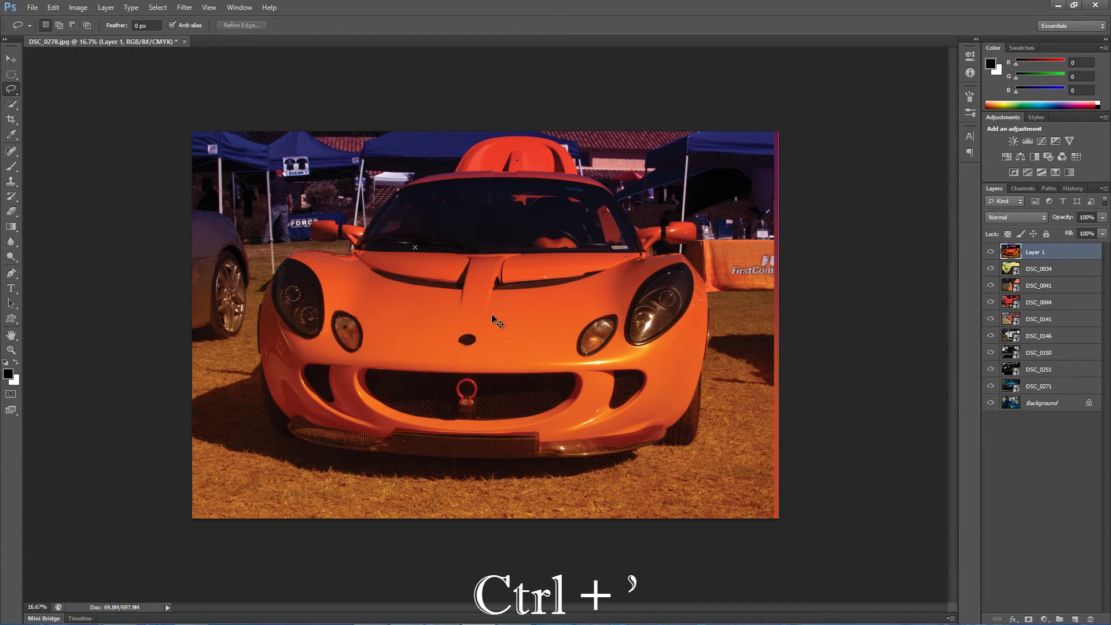
# Step: Toggle the document grid on and off repeatedly, leaving it hidden
pyautogui.hotkey('ctrl', "'")
pyautogui.hotkey('ctrl', "'")
pyautogui.hotkey('ctrl', "'")
pyautogui.hotkey('ctrl', "'")
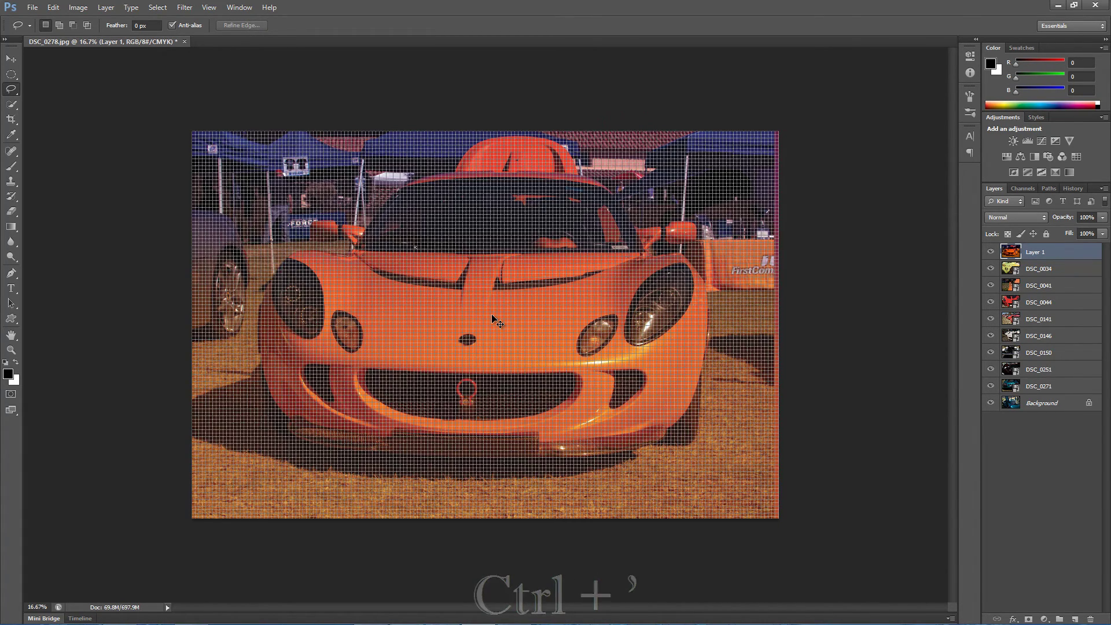
pyautogui.hotkey('ctrl', "'")
pyautogui.hotkey('ctrl', "'")
pyautogui.hotkey('ctrl', "'")
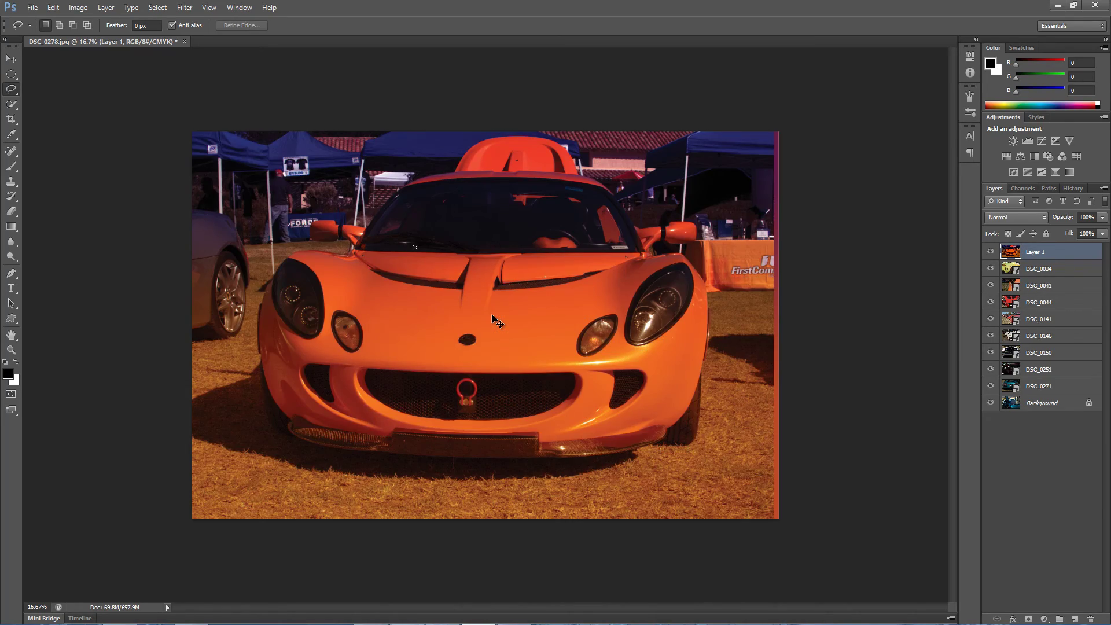
pyautogui.hotkey('ctrl', "'")
pyautogui.hotkey('ctrl', "'")
# Step: Select the whole canvas and clear the selection, and open the Save As dialog and cancel it
pyautogui.hotkey('ctrl', 'a')
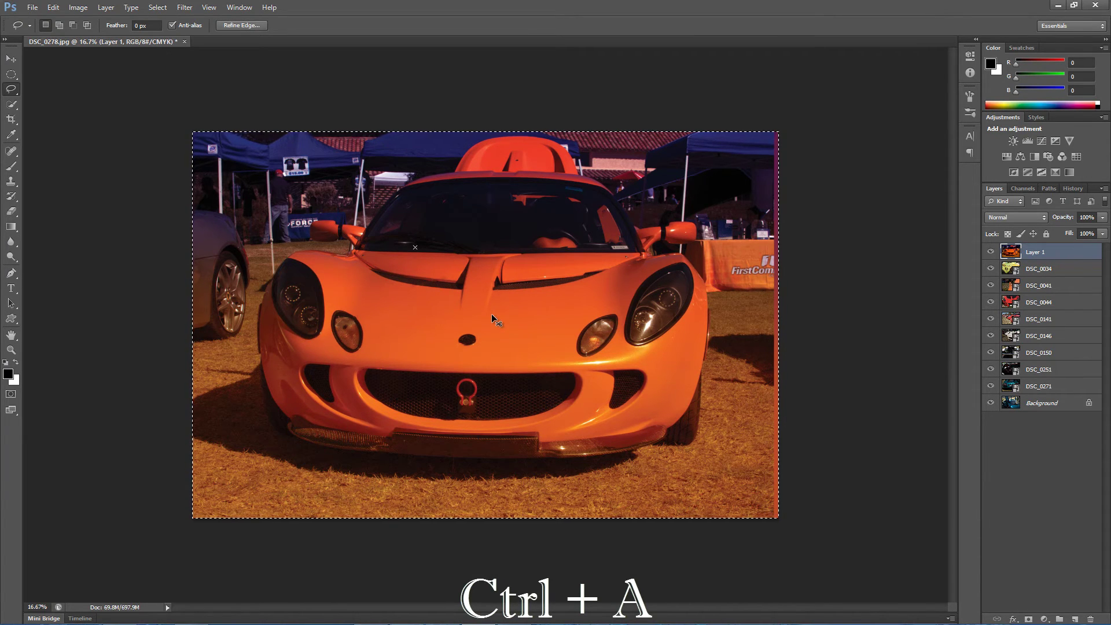
pyautogui.click(491, 316)
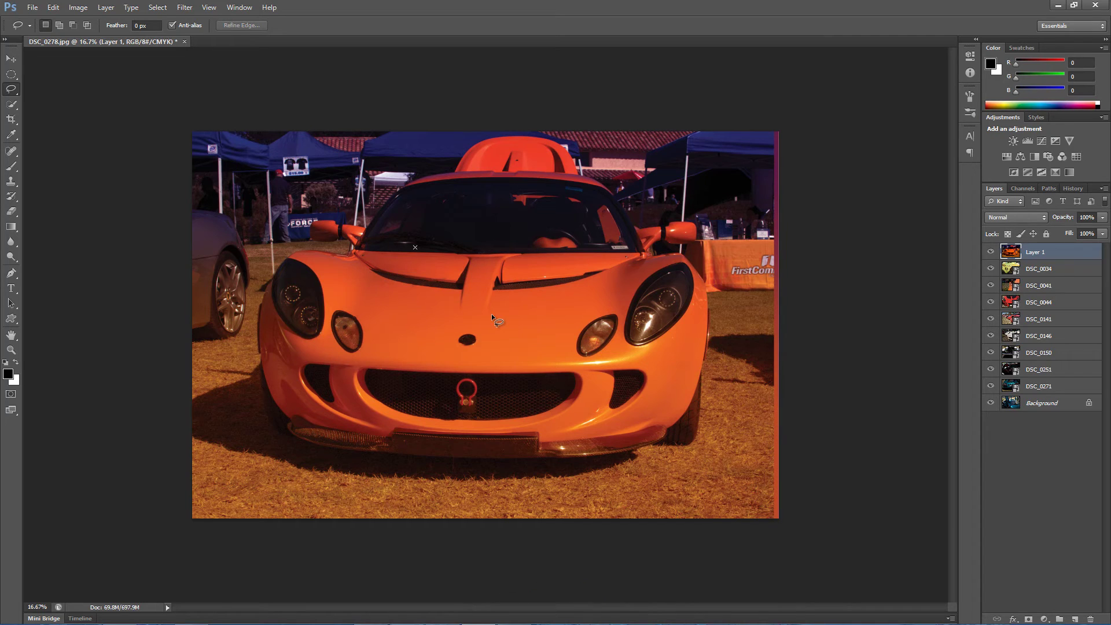
pyautogui.hotkey('ctrl', 's')
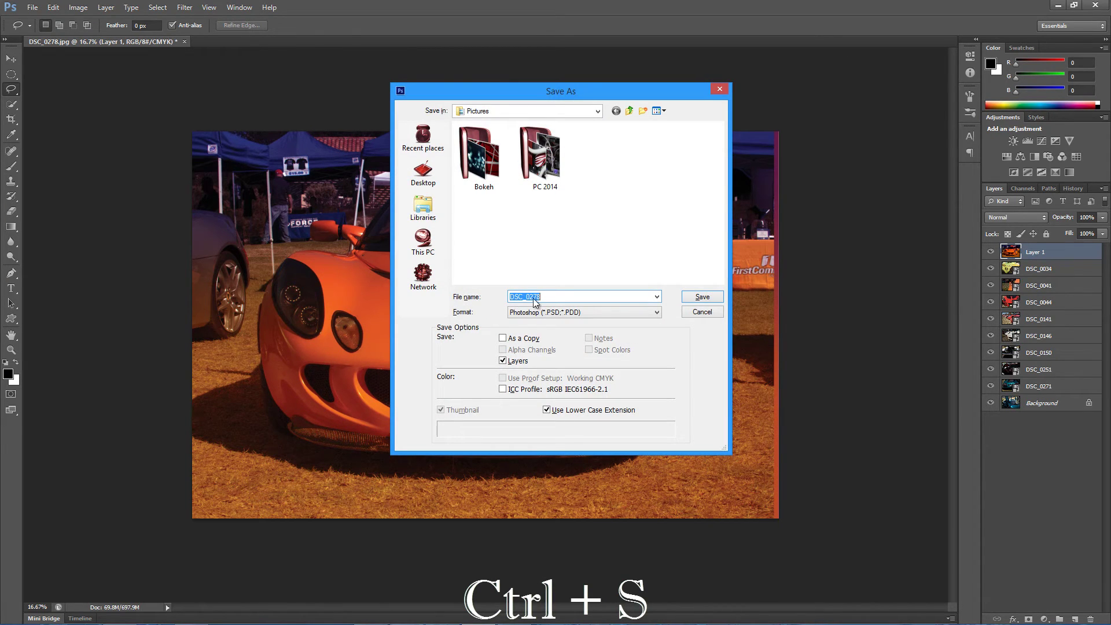
pyautogui.click(707, 313)
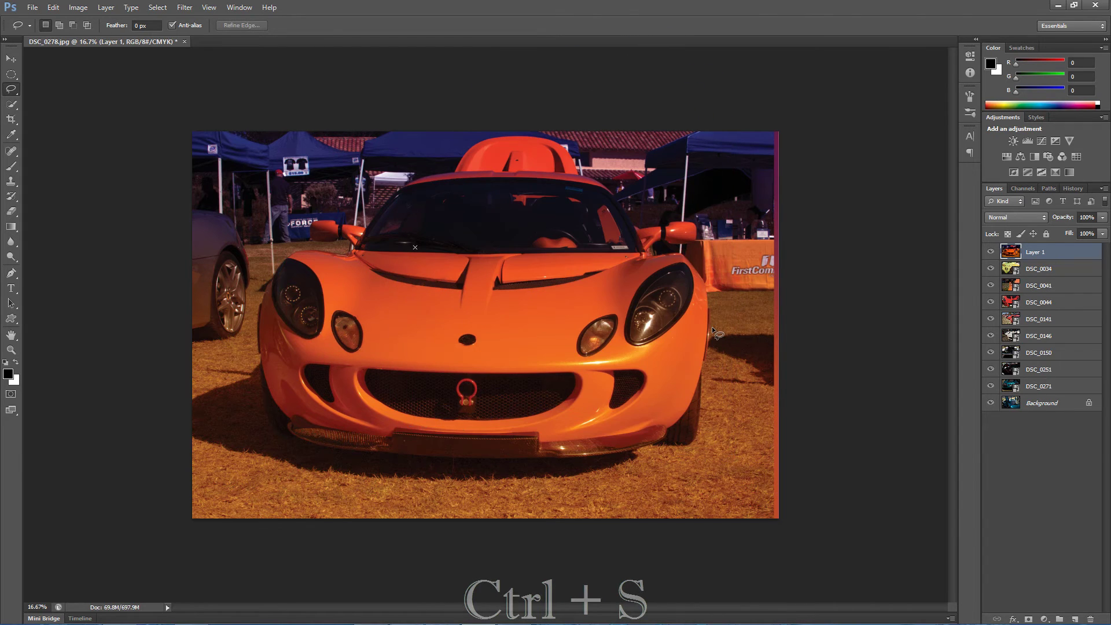
pyautogui.hotkey('ctrl', 'd')
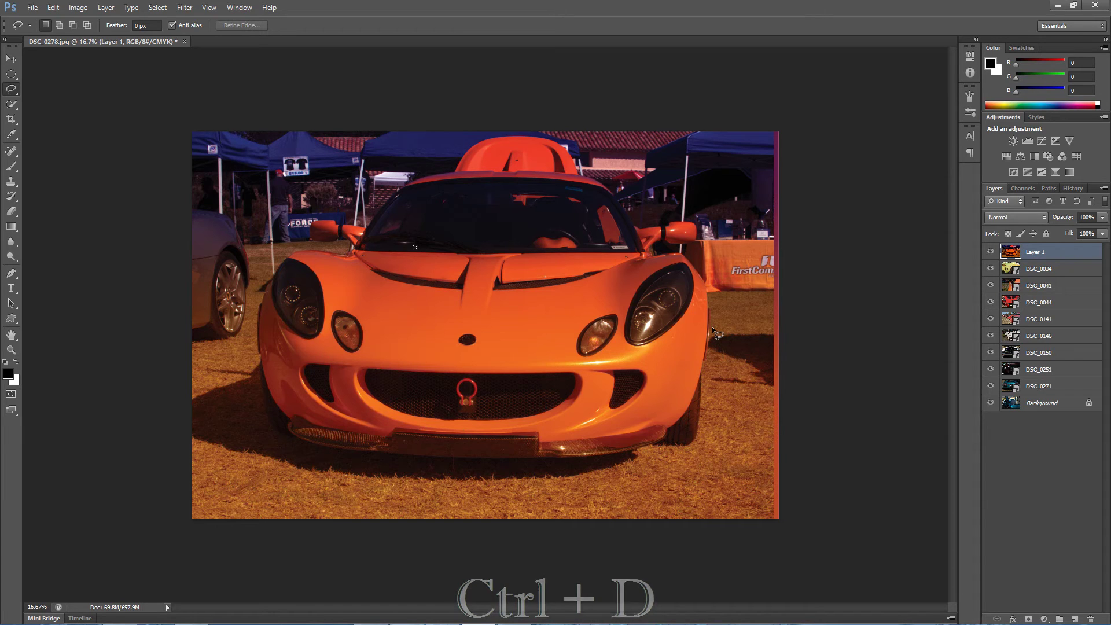
# Step: Apply a Gaussian Blur with a 3.5-pixel radius to the DSC_0034 layer
pyautogui.hotkey('ctrl', 'f')
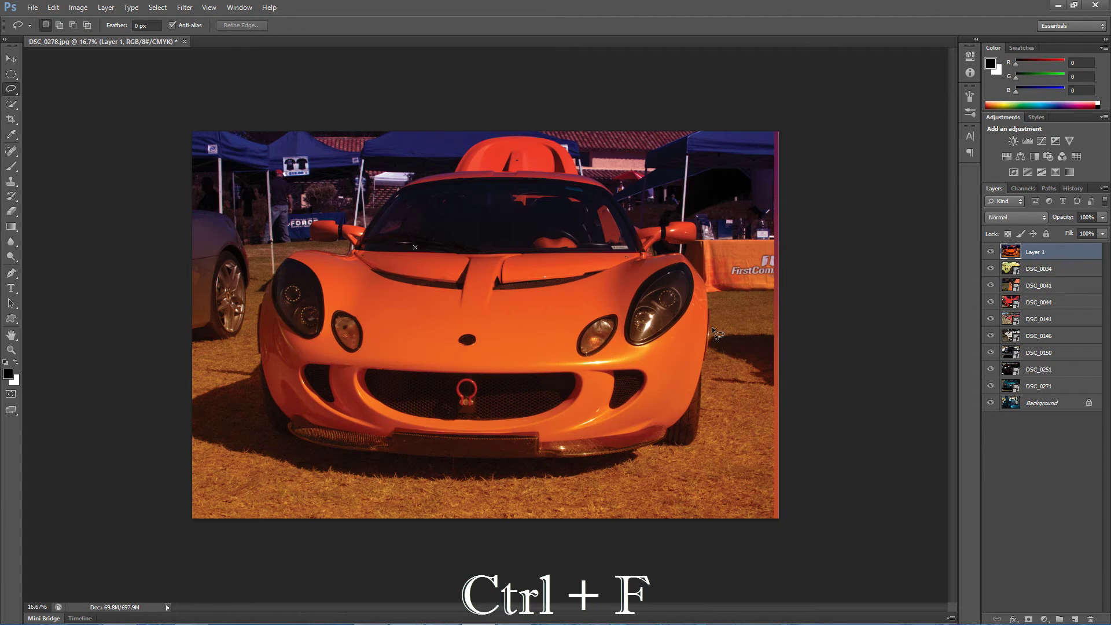
pyautogui.click(1032, 270)
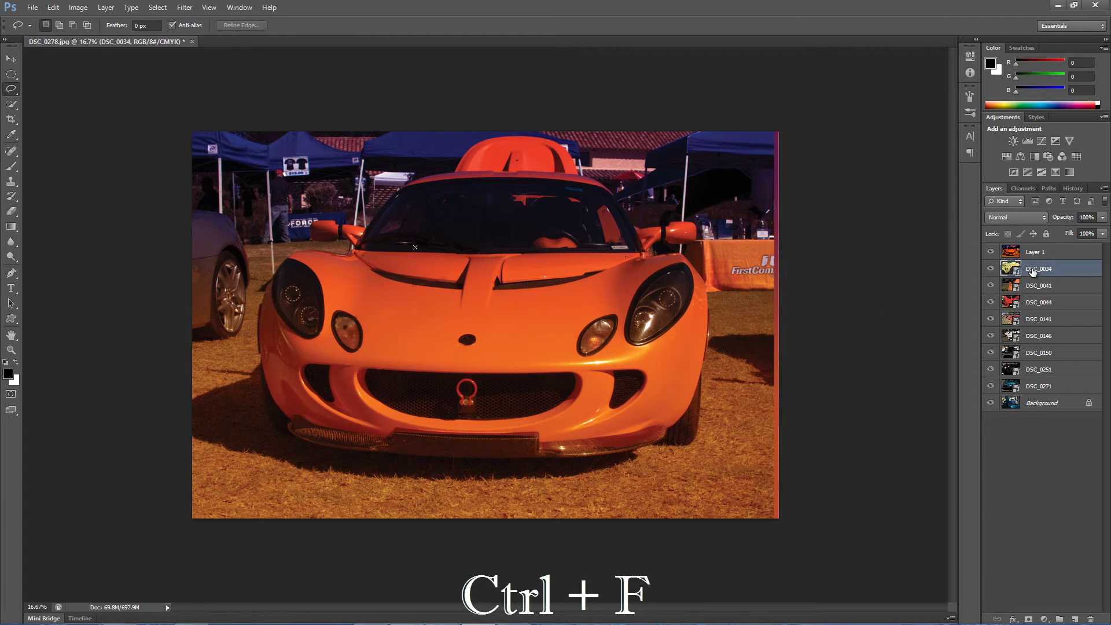
pyautogui.click(184, 7)
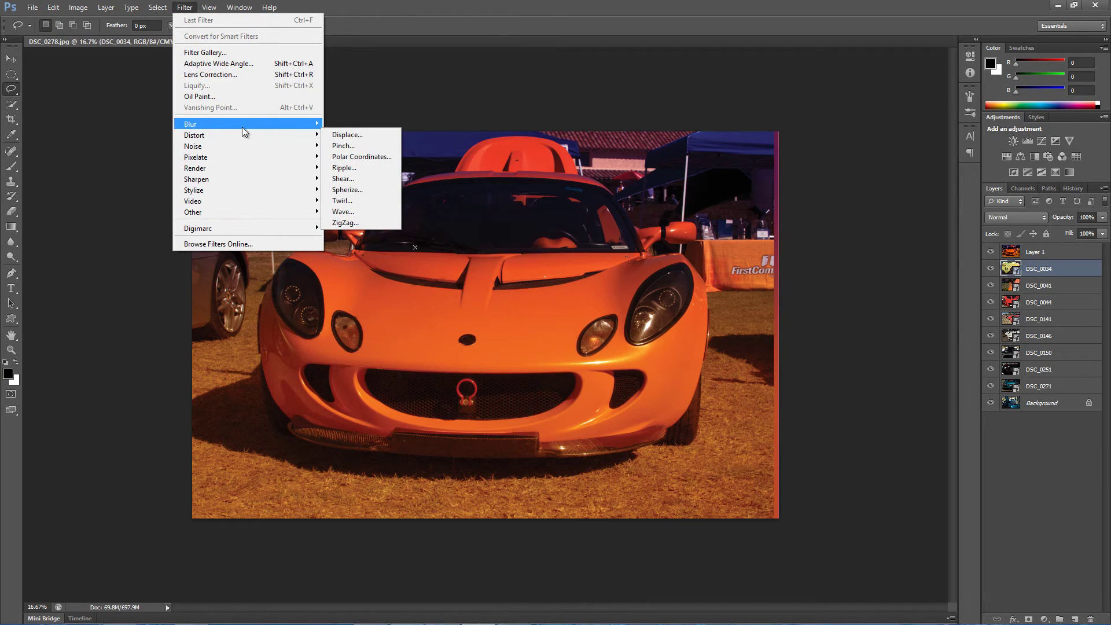
pyautogui.moveTo(244, 127)
pyautogui.click(374, 206)
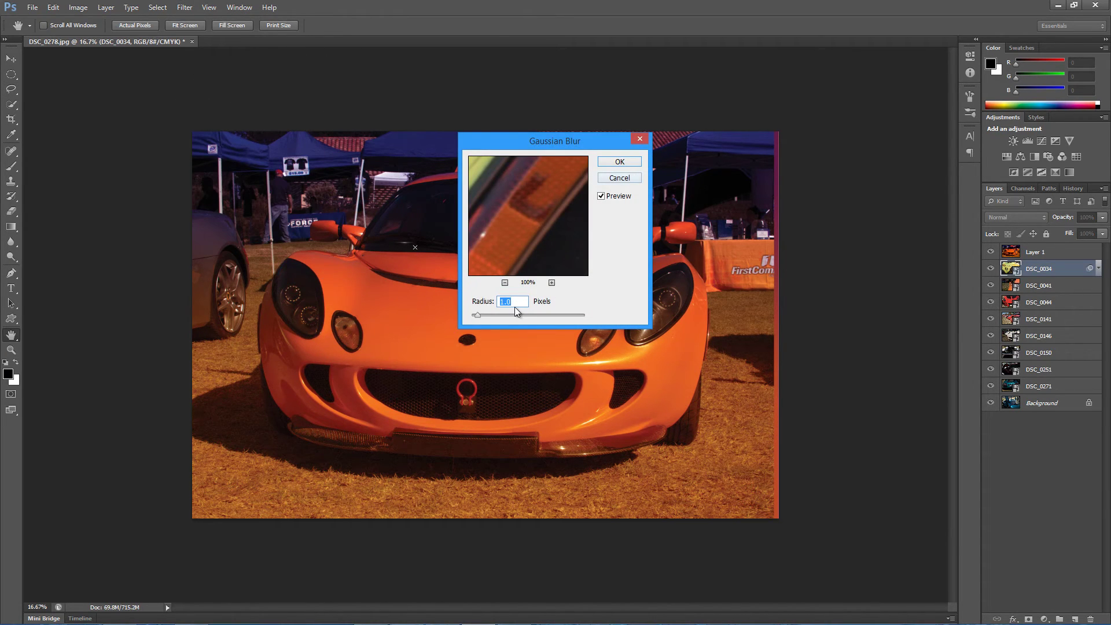
pyautogui.write('3.5')
pyautogui.click(628, 169)
# Step: Reopen the last-used Gaussian Blur filter's settings for the DSC_0034 layer, cancel them and select Layer 1
pyautogui.click(1048, 256)
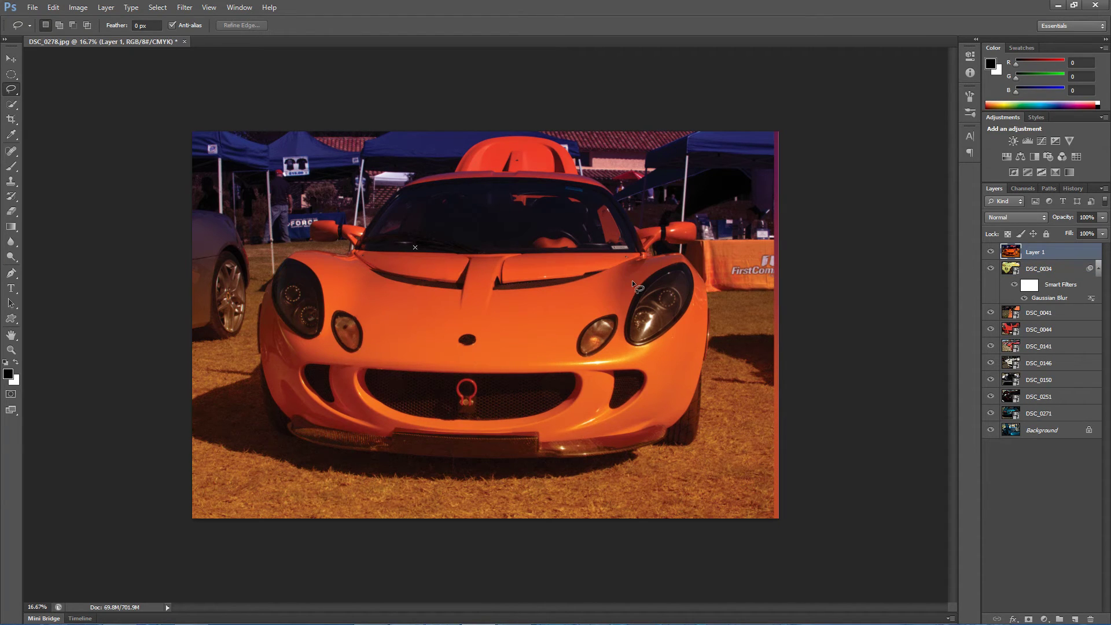
pyautogui.click(1044, 267)
pyautogui.click(1043, 254)
pyautogui.click(1038, 273)
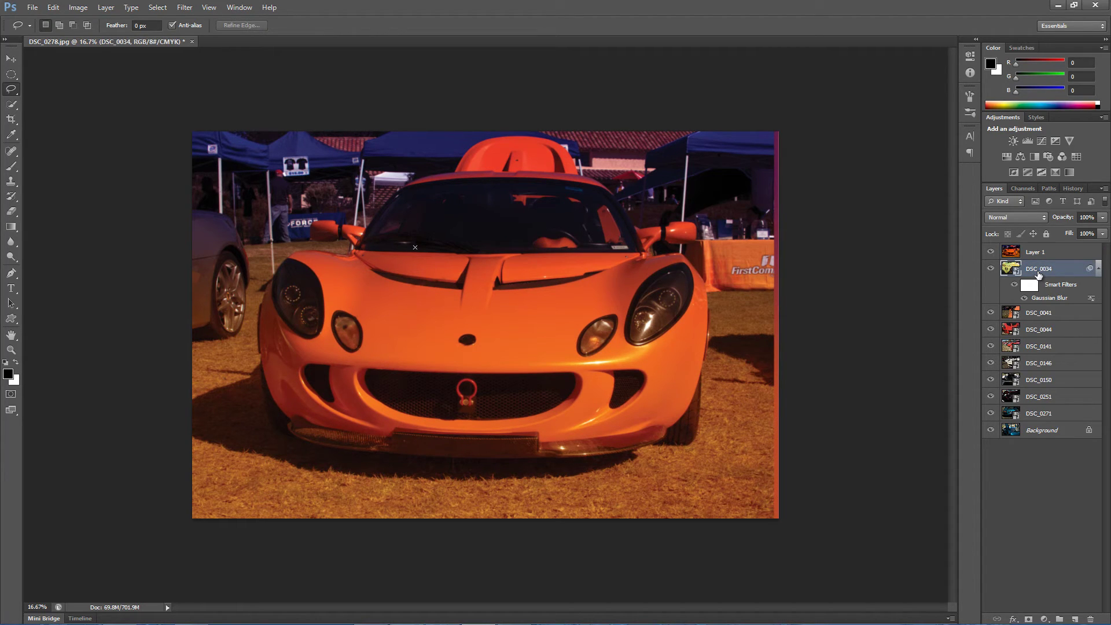
pyautogui.hotkey('ctrl', 'alt', 'f')
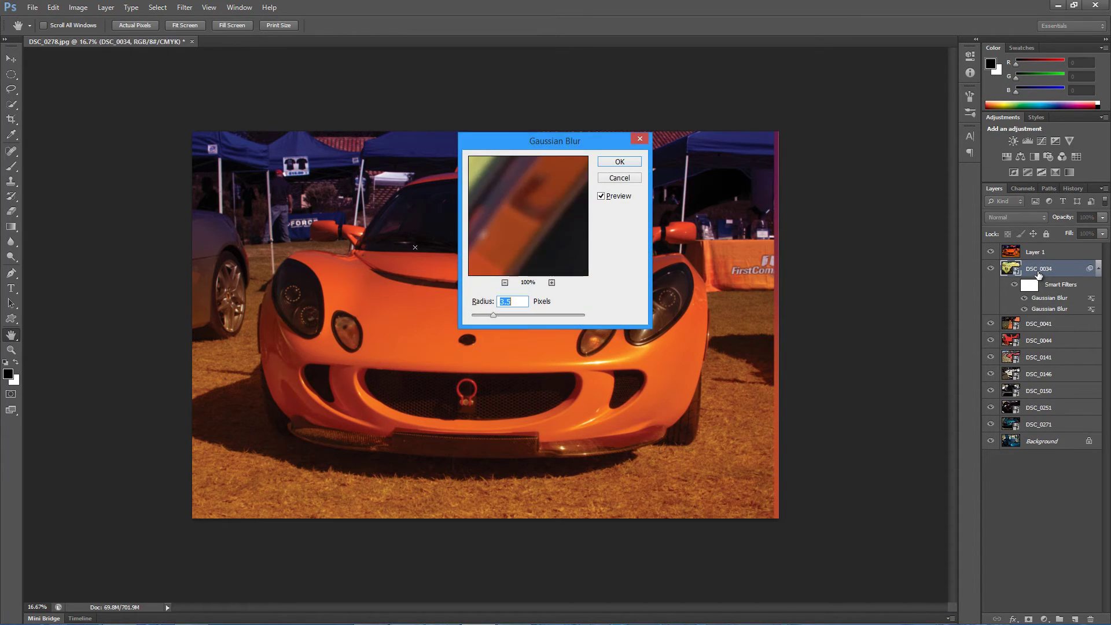
pyautogui.click(619, 178)
pyautogui.click(1035, 252)
pyautogui.press('l')
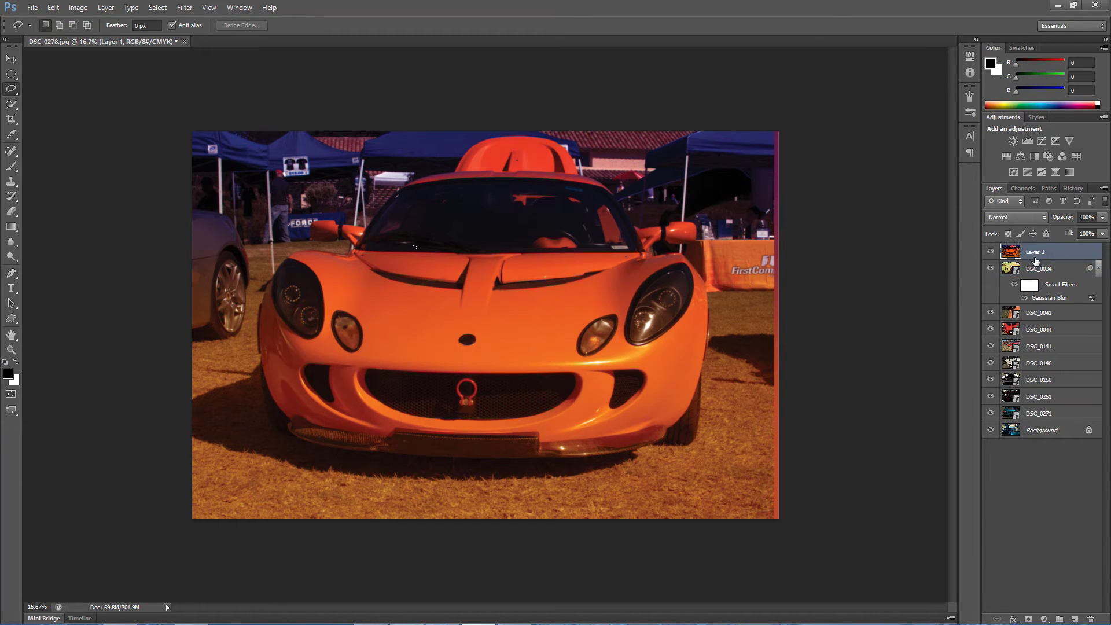
# Step: Hide Layer 1 to check the blur on DSC_0034, restore its visibility and reselect Layer 1
pyautogui.click(1044, 276)
pyautogui.click(989, 253)
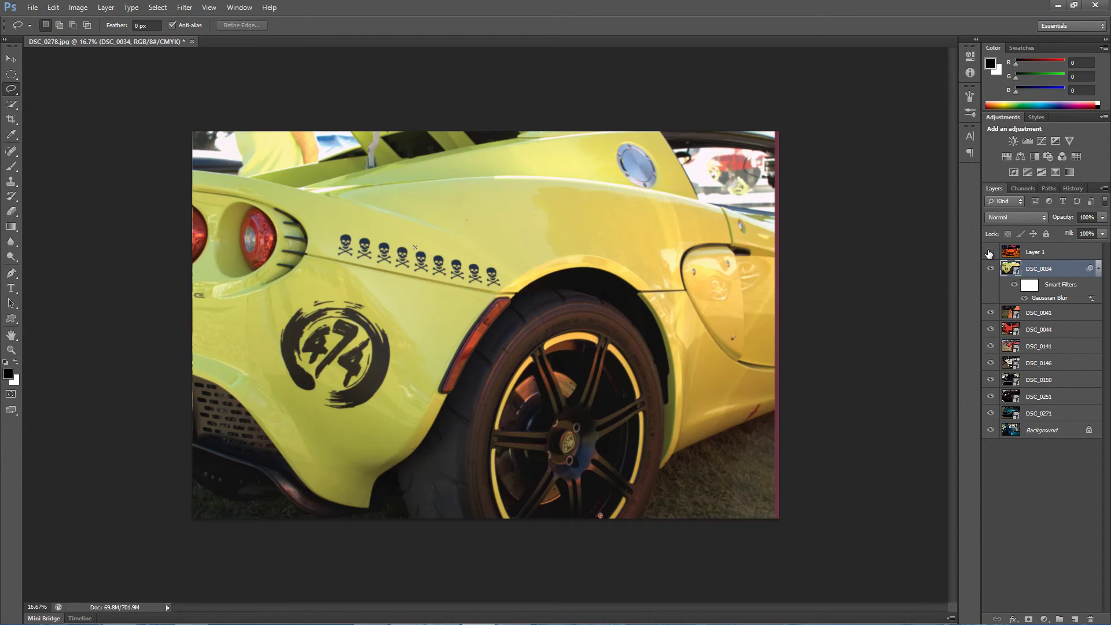
pyautogui.click(989, 252)
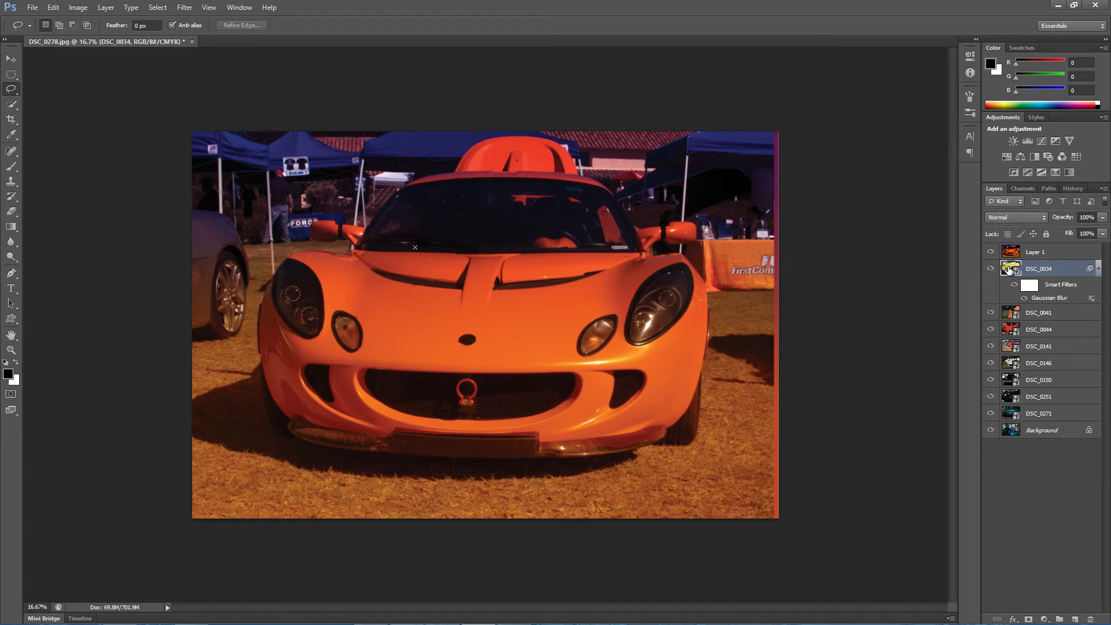
pyautogui.click(1033, 258)
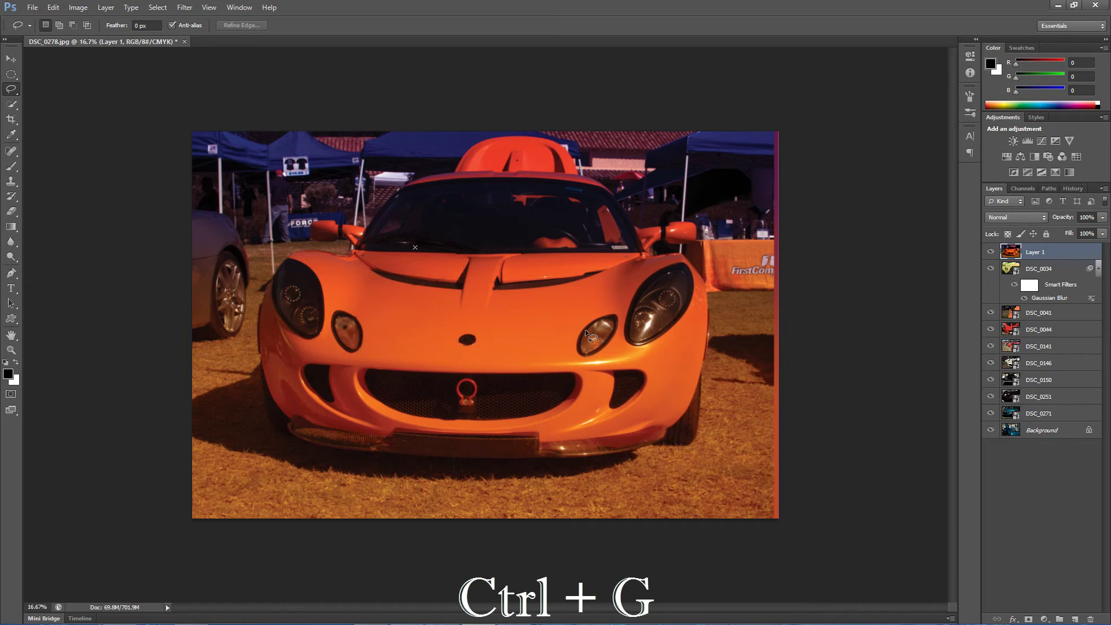
# Step: Unlock the Background so it becomes a regular layer
pyautogui.click(1087, 431)
pyautogui.click(1088, 431)
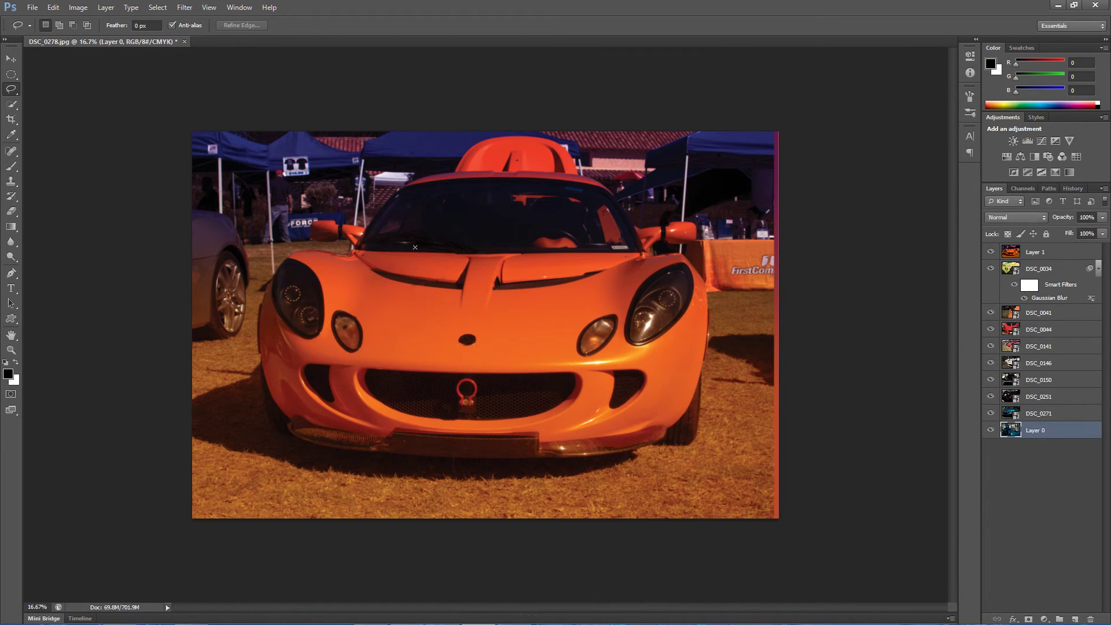
# Step: Group all layers from the bottom one up to Layer 1, ungroup them again and clear the layer selection
pyautogui.keyDown('shift'); pyautogui.click(1057, 255); pyautogui.keyUp('shift')
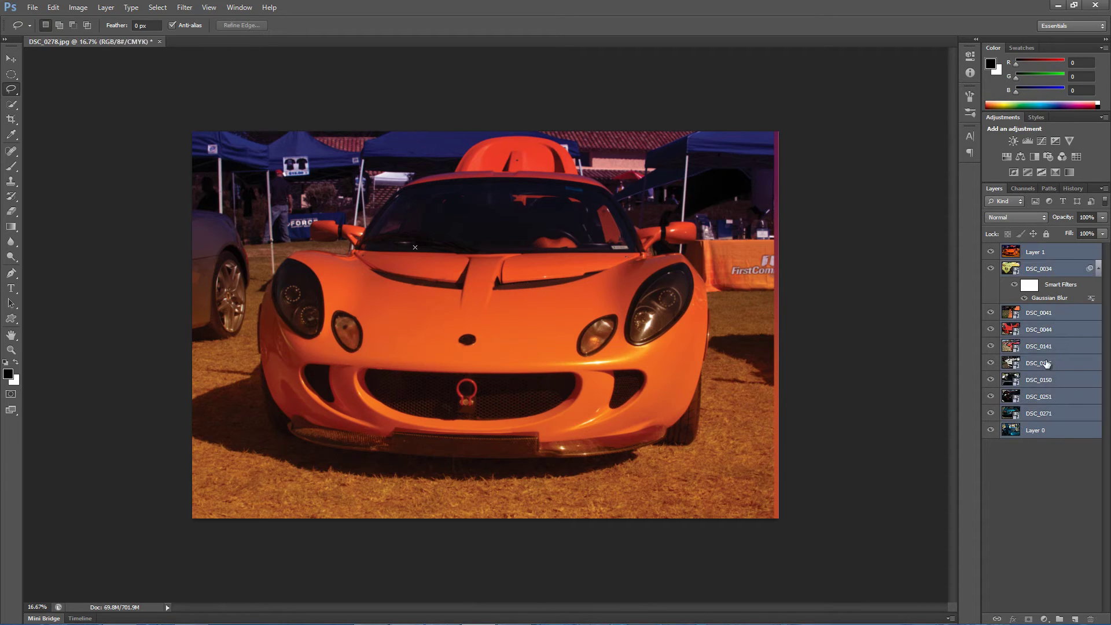
pyautogui.hotkey('ctrl', 'g')
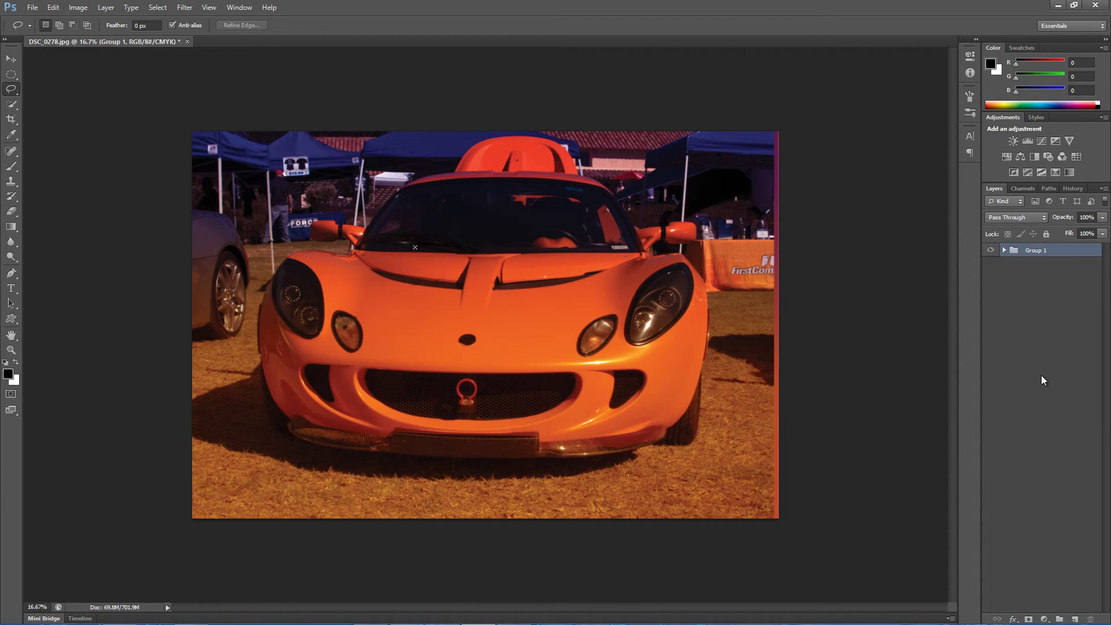
pyautogui.hotkey('ctrl', 'shift', 'g')
pyautogui.click(1043, 471)
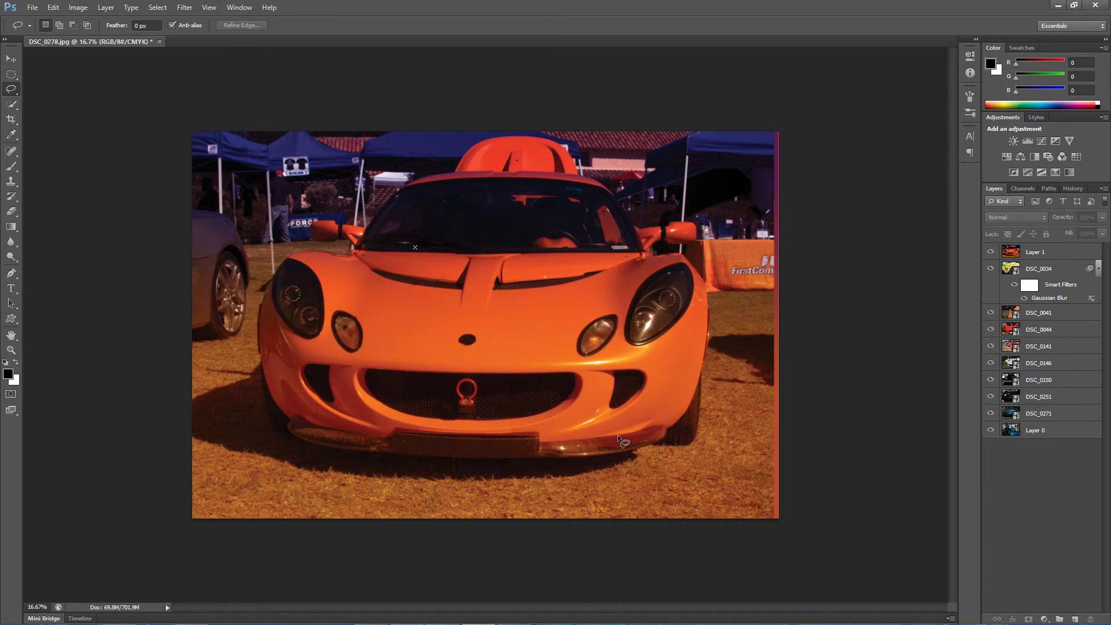
# Step: Hide the canvas extras, and duplicate Layer 1 and delete the copy
pyautogui.hotkey('ctrl', 'h')
pyautogui.hotkey('ctrl', 'j')
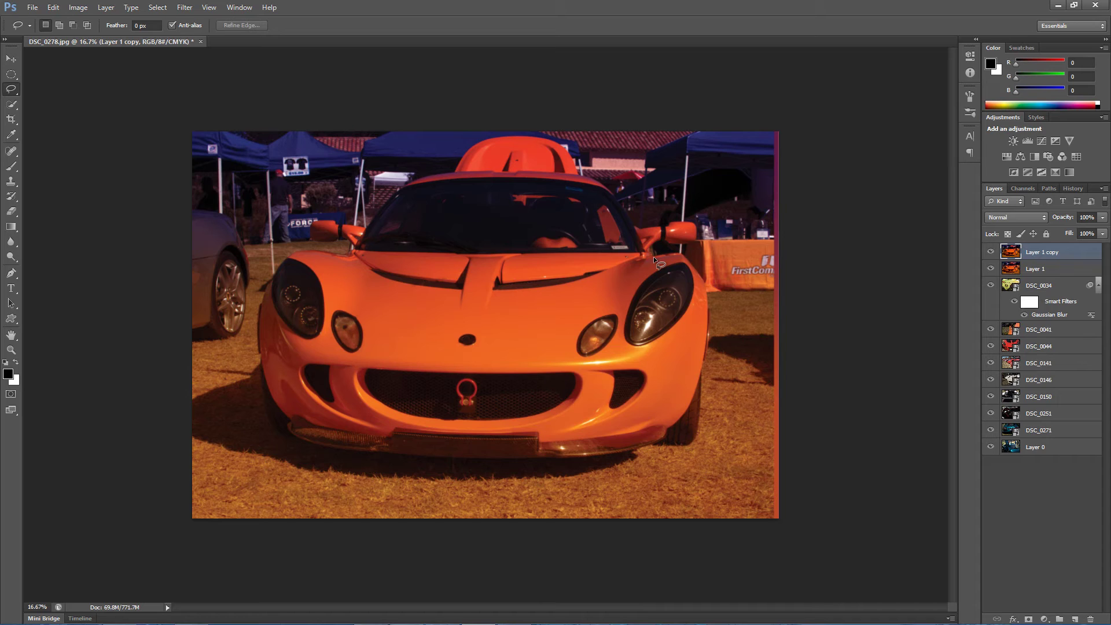
pyautogui.moveTo(1052, 253); pyautogui.dragTo(1090, 618)
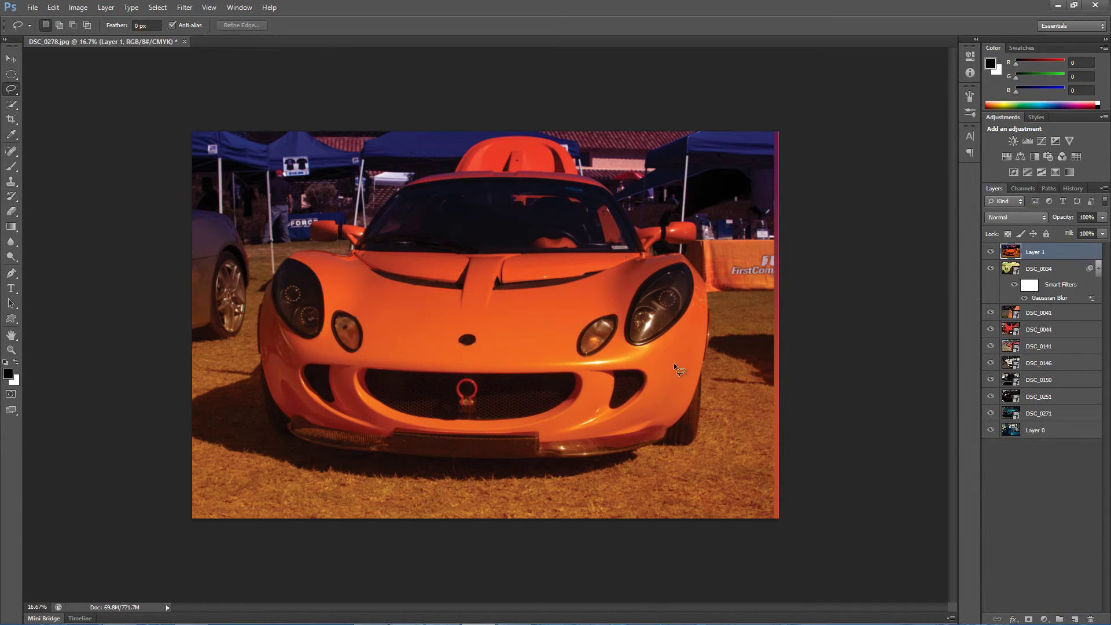
# Step: View the general Preferences and the Levels adjustment one after the other, leaving both without changes
pyautogui.hotkey('ctrl', 'k')
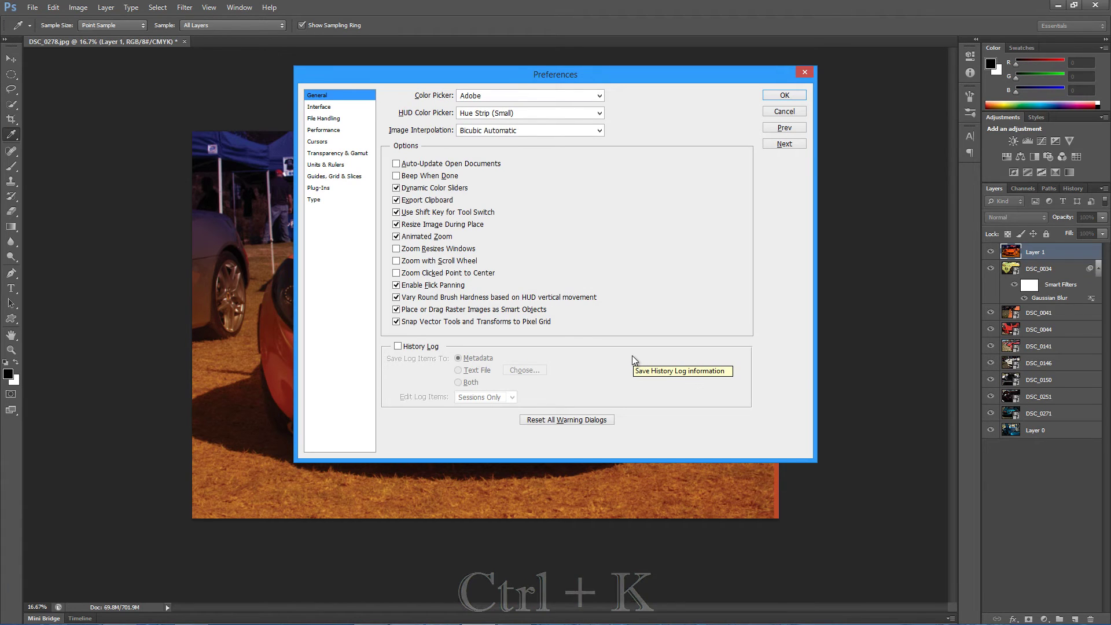
pyautogui.click(801, 115)
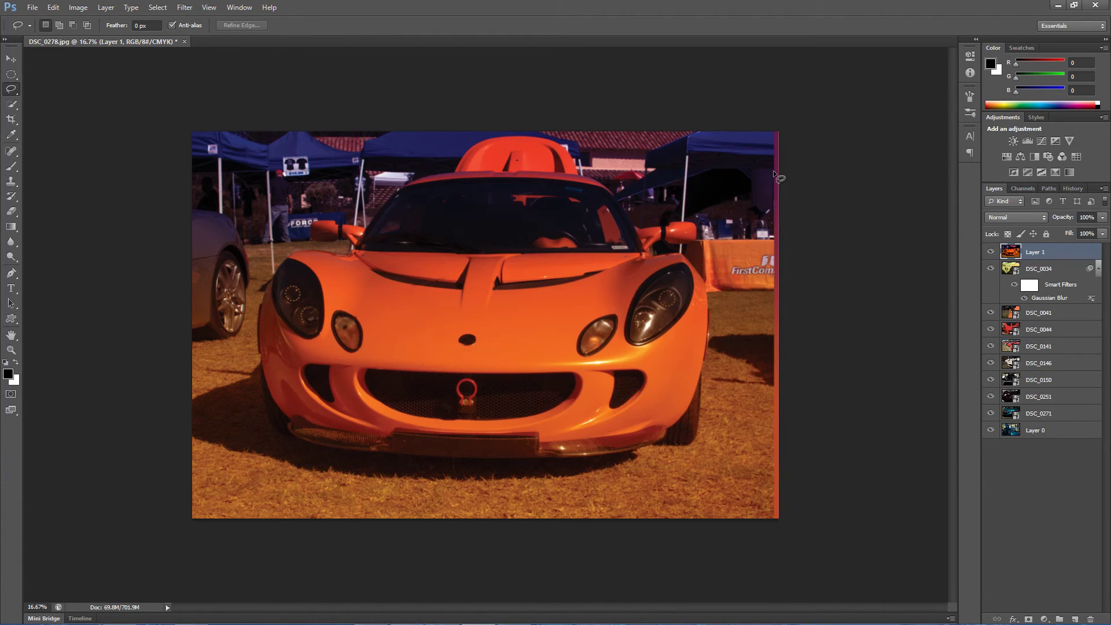
pyautogui.hotkey('ctrl', 'l')
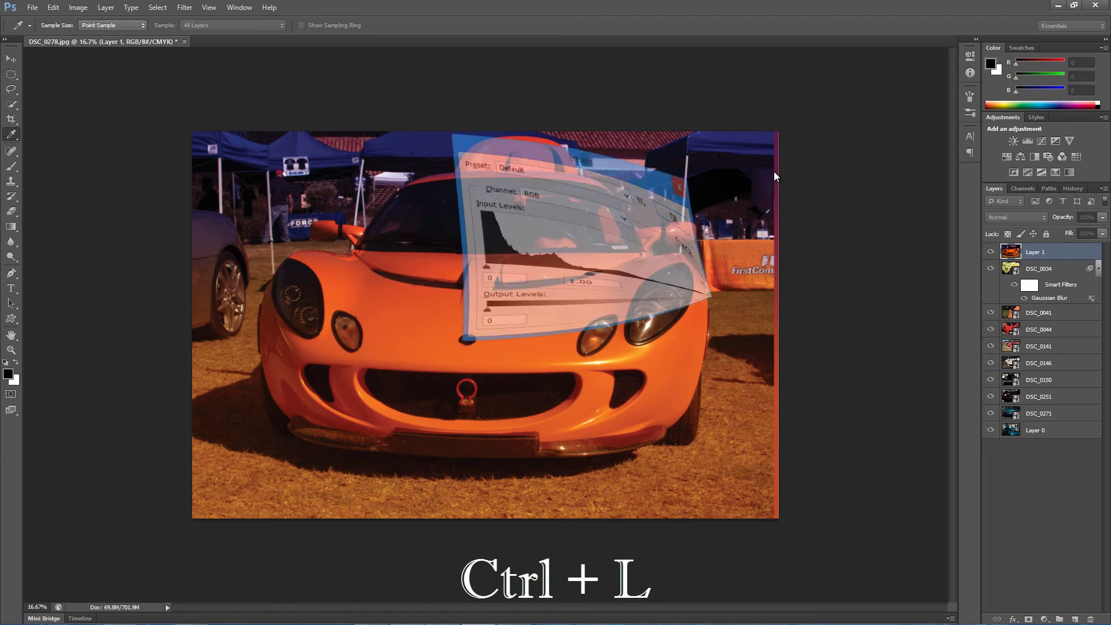
pyautogui.click(648, 173)
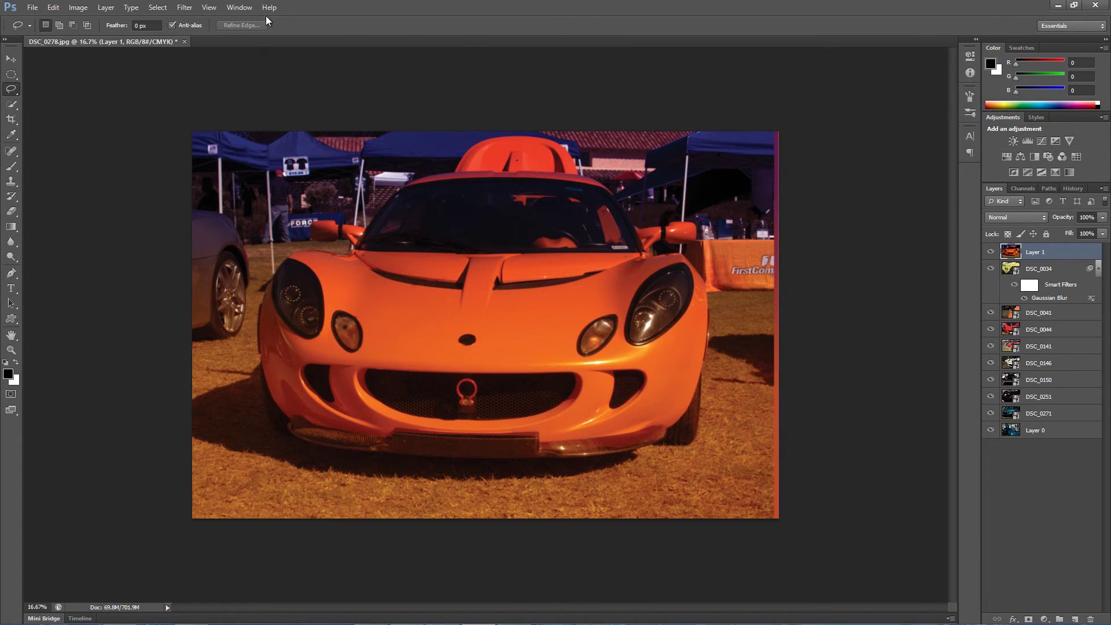
# Step: Clear the layer selection and activate the Move tool
pyautogui.click(239, 7)
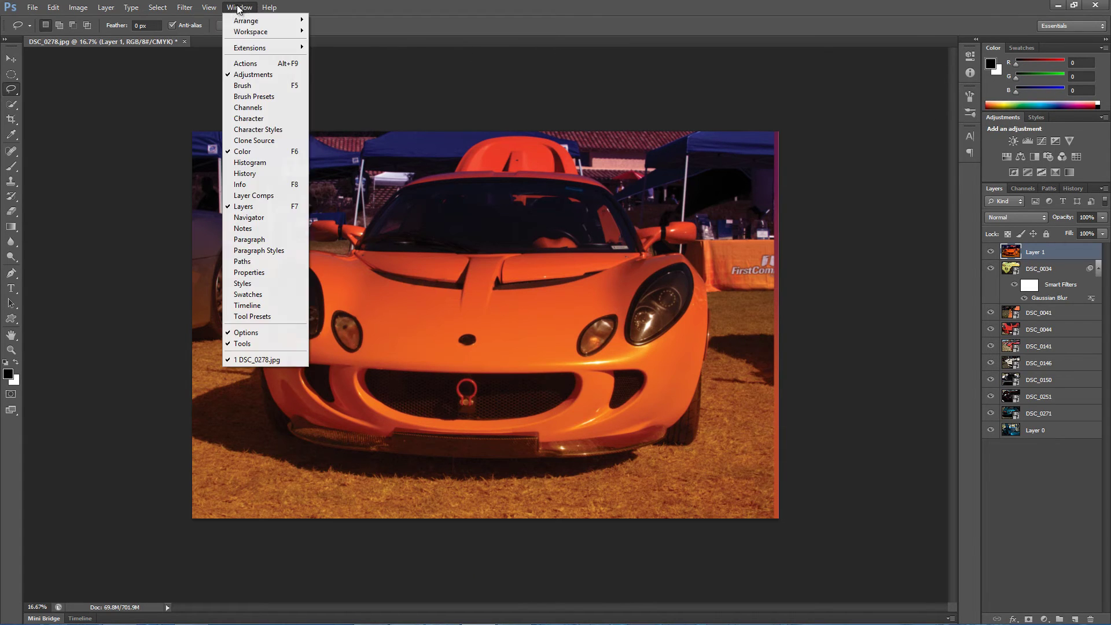
pyautogui.click(1032, 510)
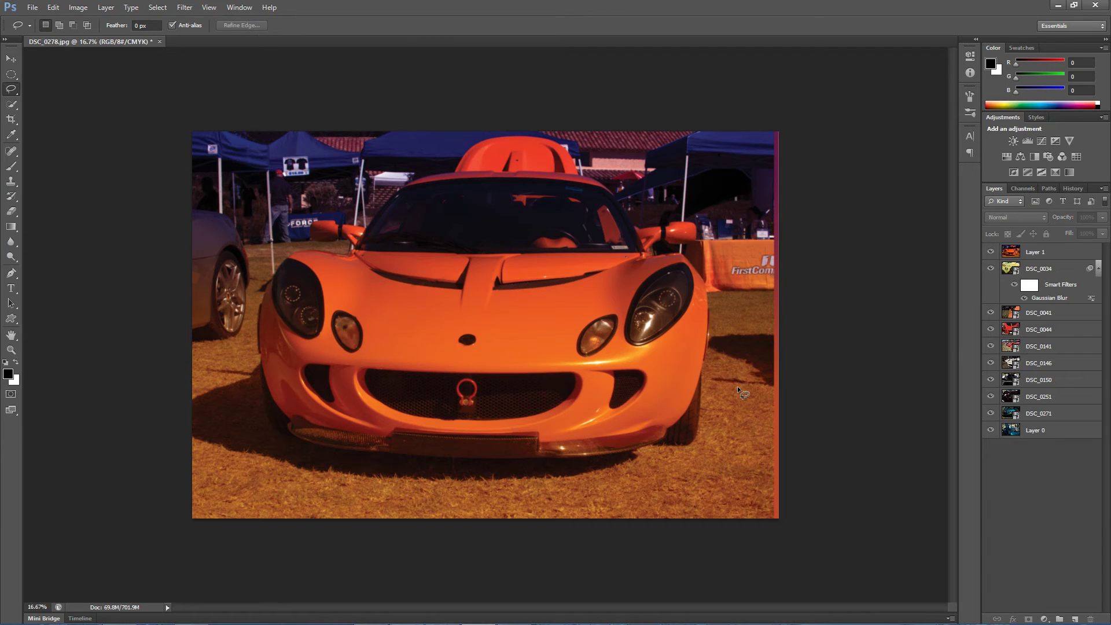
pyautogui.click(11, 59)
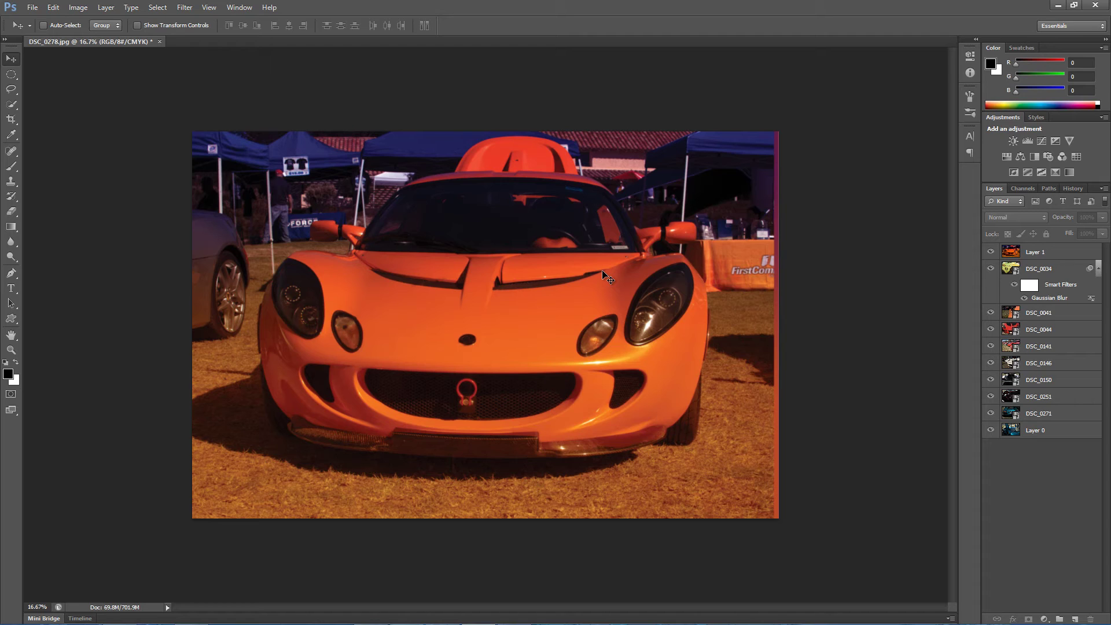
# Step: Magnify the car to 33.3% with the Zoom tool and zoom back out to 12.5%
pyautogui.press('z')
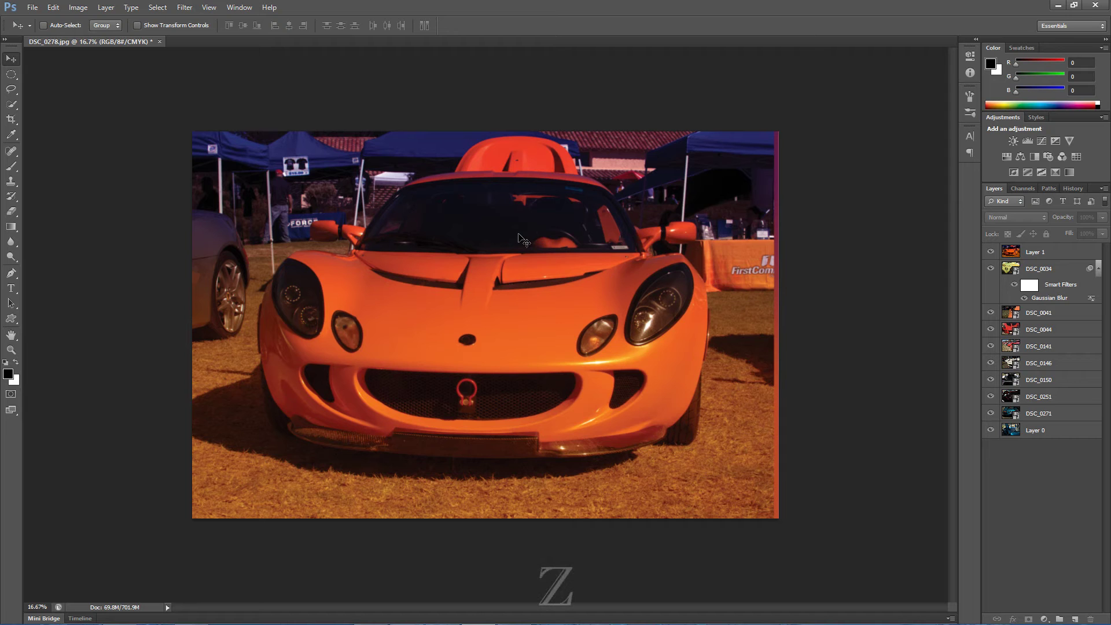
pyautogui.click(514, 268)
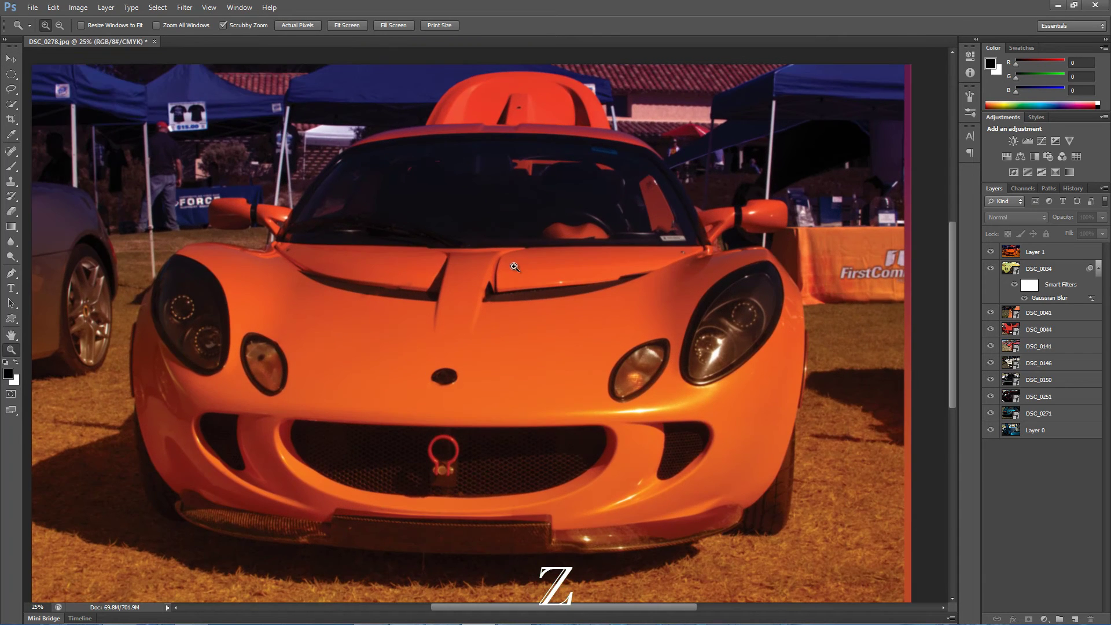
pyautogui.click(500, 311)
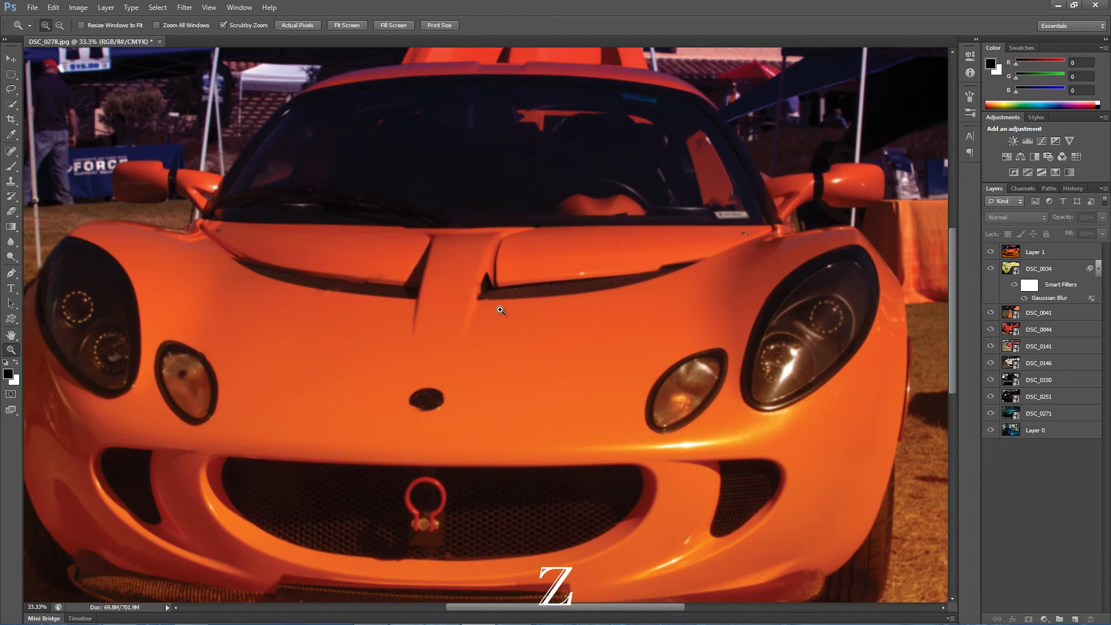
pyautogui.press('alt')
pyautogui.keyDown('alt'); pyautogui.click(500, 311); pyautogui.keyUp('alt')
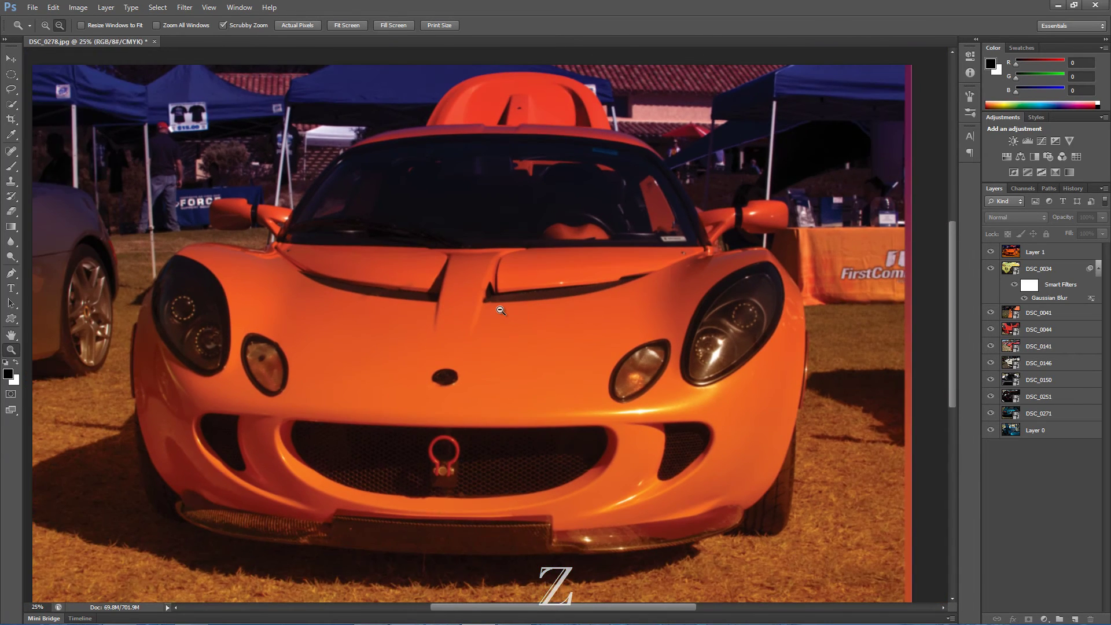
pyautogui.keyDown('alt'); pyautogui.click(500, 310); pyautogui.keyUp('alt')
pyautogui.keyDown('alt'); pyautogui.click(501, 311); pyautogui.keyUp('alt')
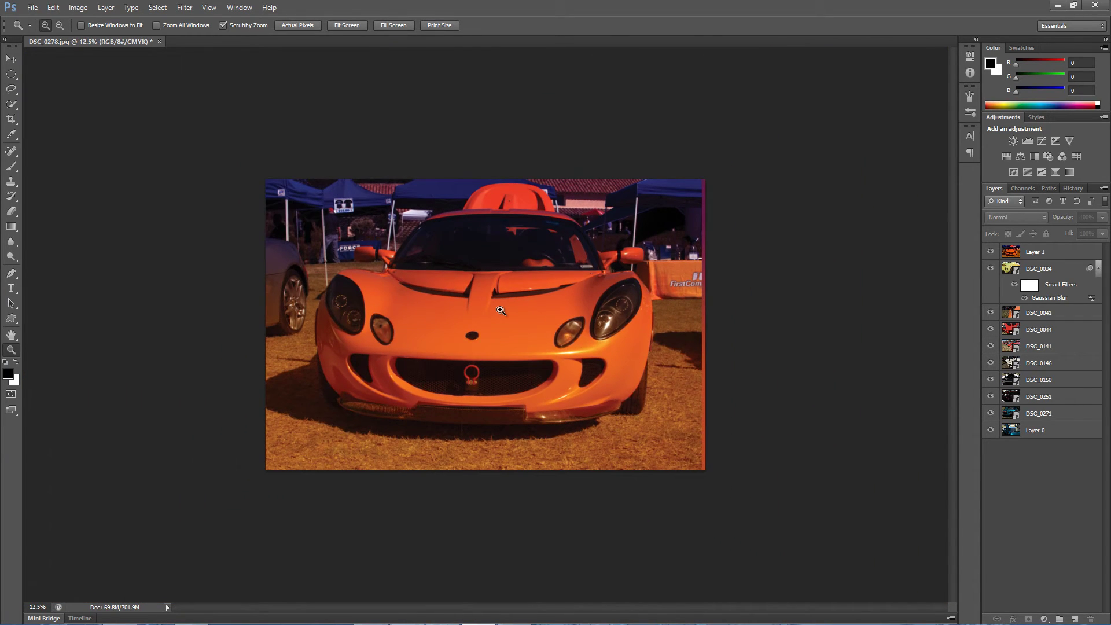
# Step: Undo the last layer deletion to bring back Layer 1 copy, and delete that copy again
pyautogui.keyDown('ctrl'); pyautogui.click(500, 310); pyautogui.keyUp('ctrl')
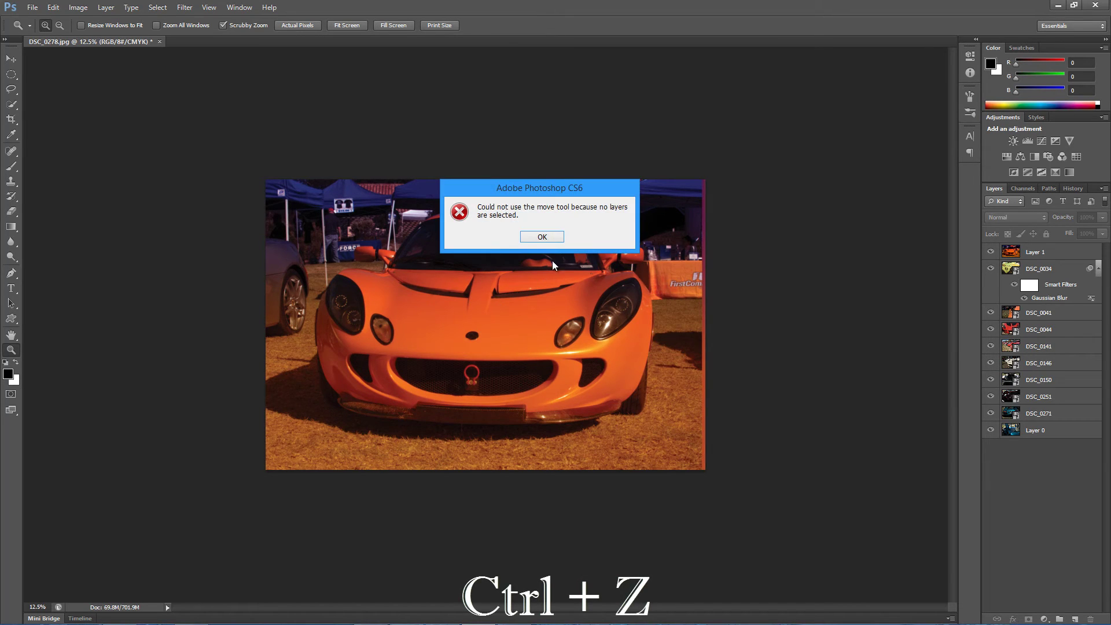
pyautogui.press('Return')
pyautogui.hotkey('ctrl', 'z')
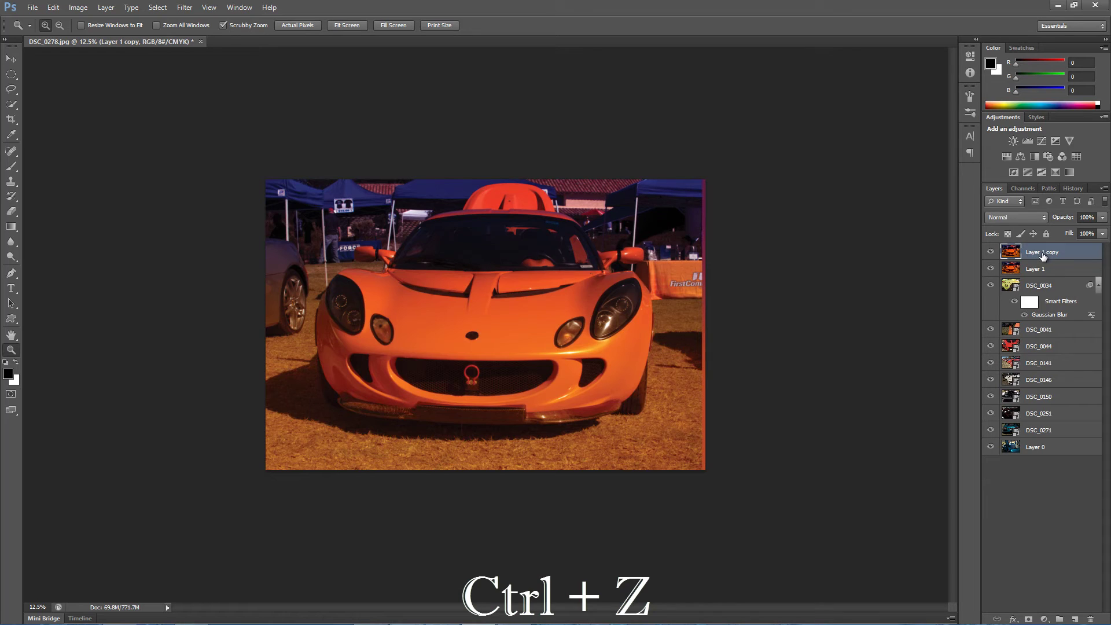
pyautogui.moveTo(1042, 257); pyautogui.dragTo(1092, 618)
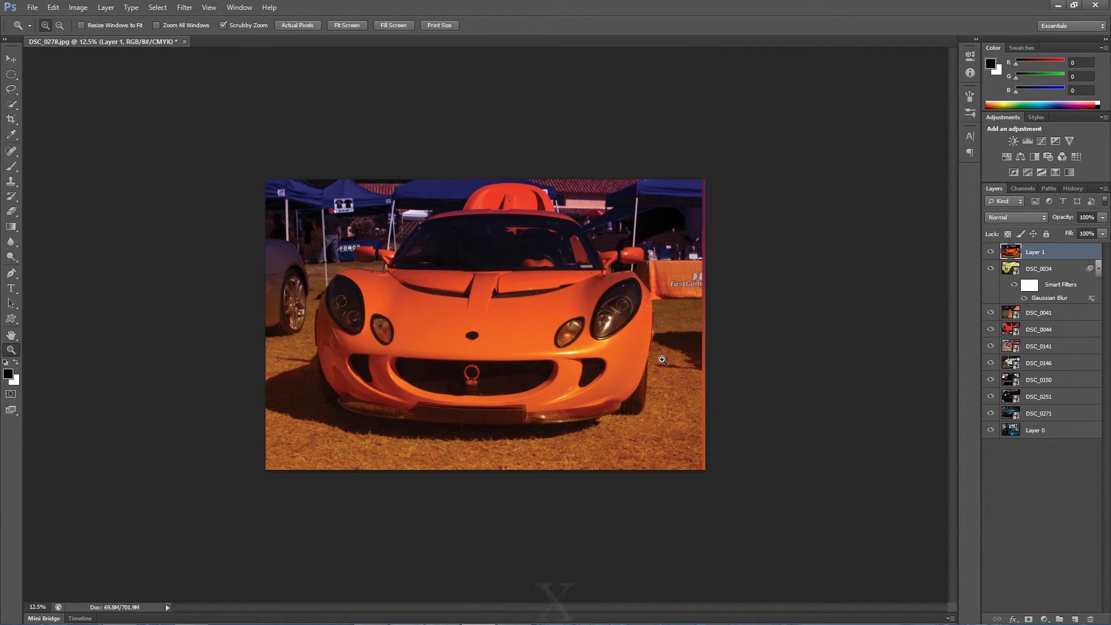
# Step: Swap the foreground and background colours repeatedly, ending with black as foreground, and activate the Move tool
pyautogui.press('x')
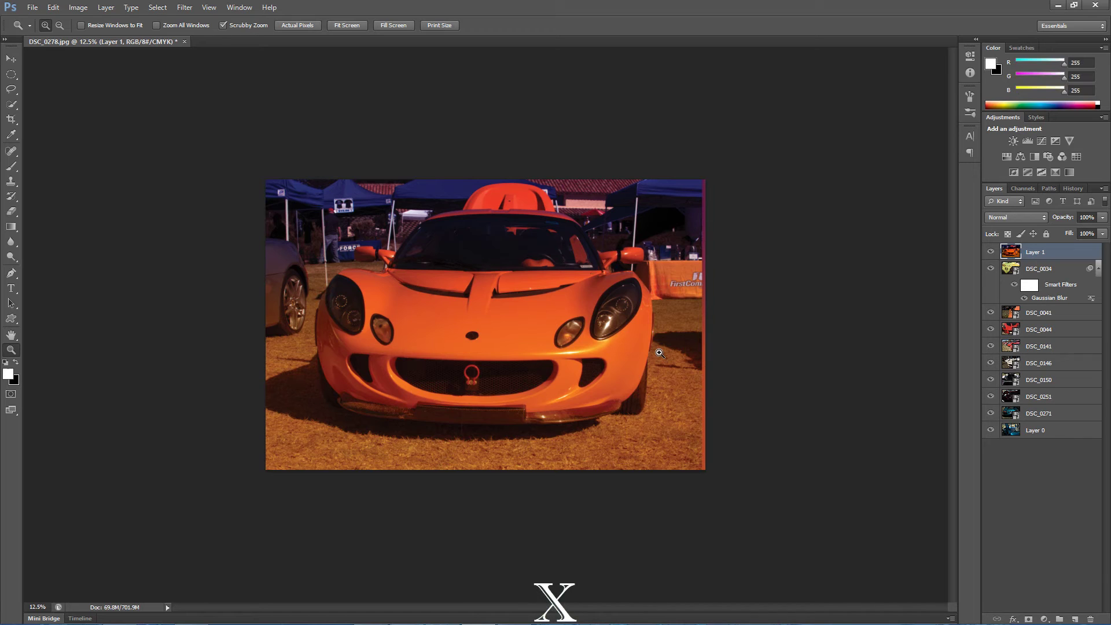
pyautogui.press('x')
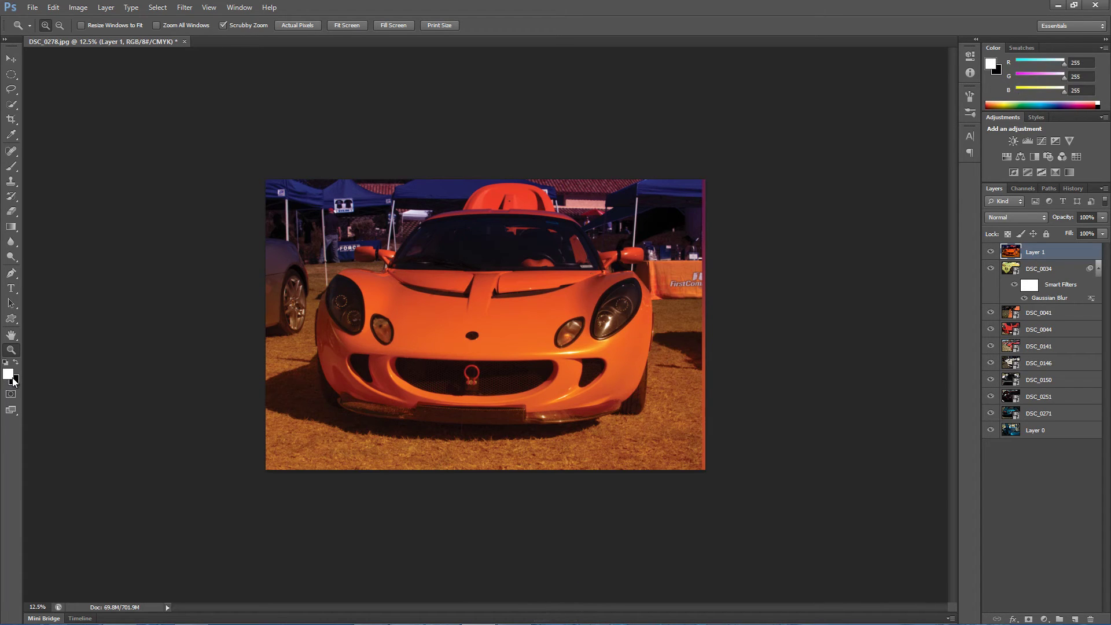
pyautogui.press('x')
pyautogui.press('x')
pyautogui.press('x')
pyautogui.press('x')
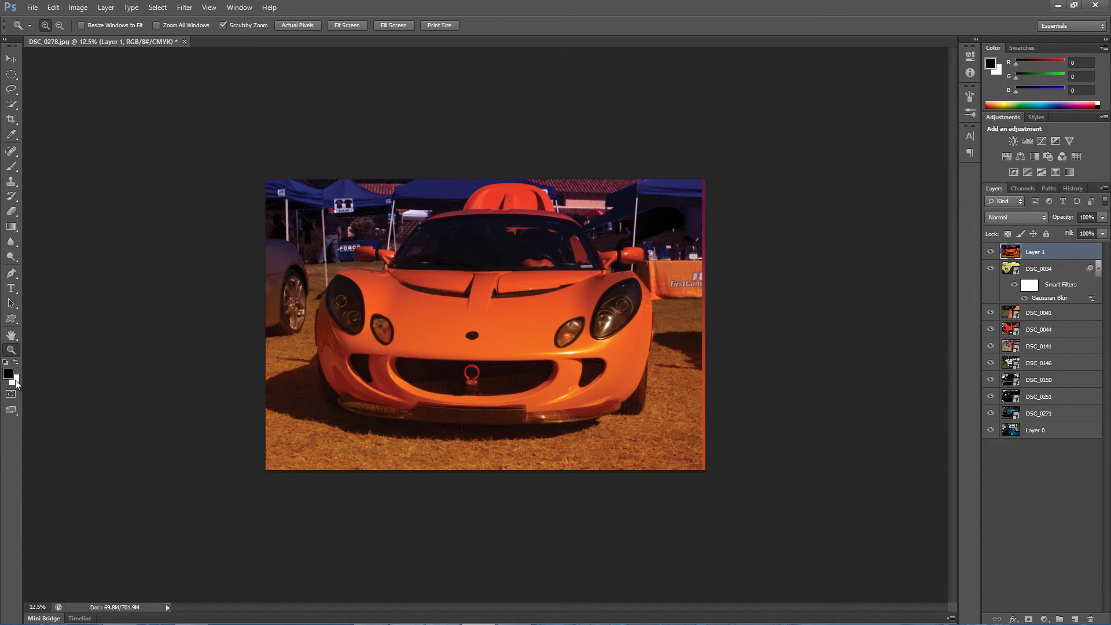
pyautogui.hotkey('ctrl', 'x')
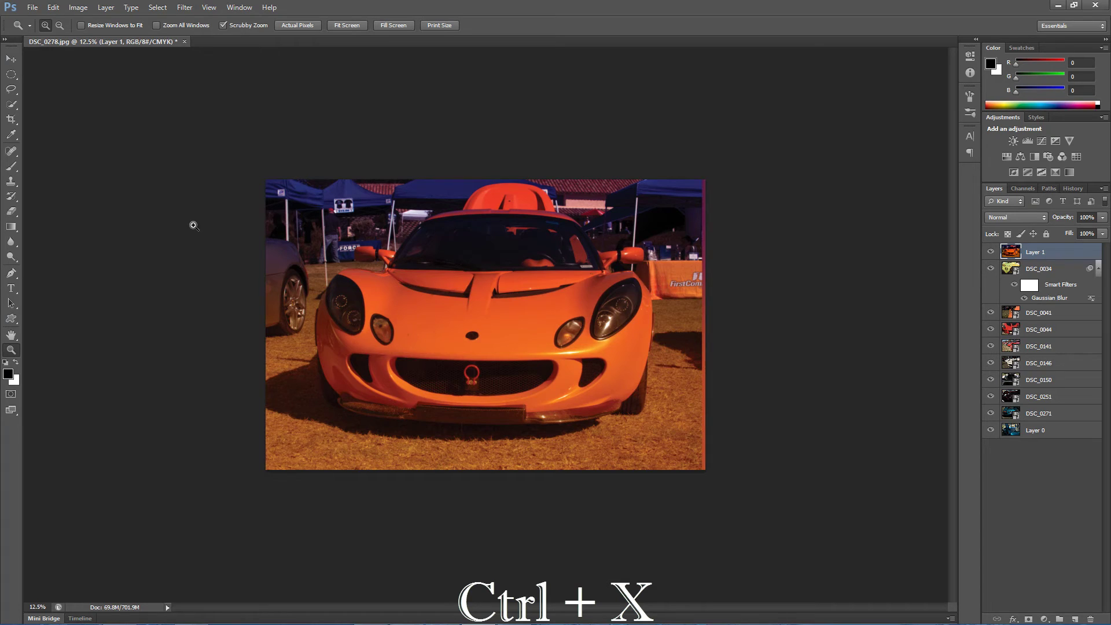
pyautogui.click(11, 59)
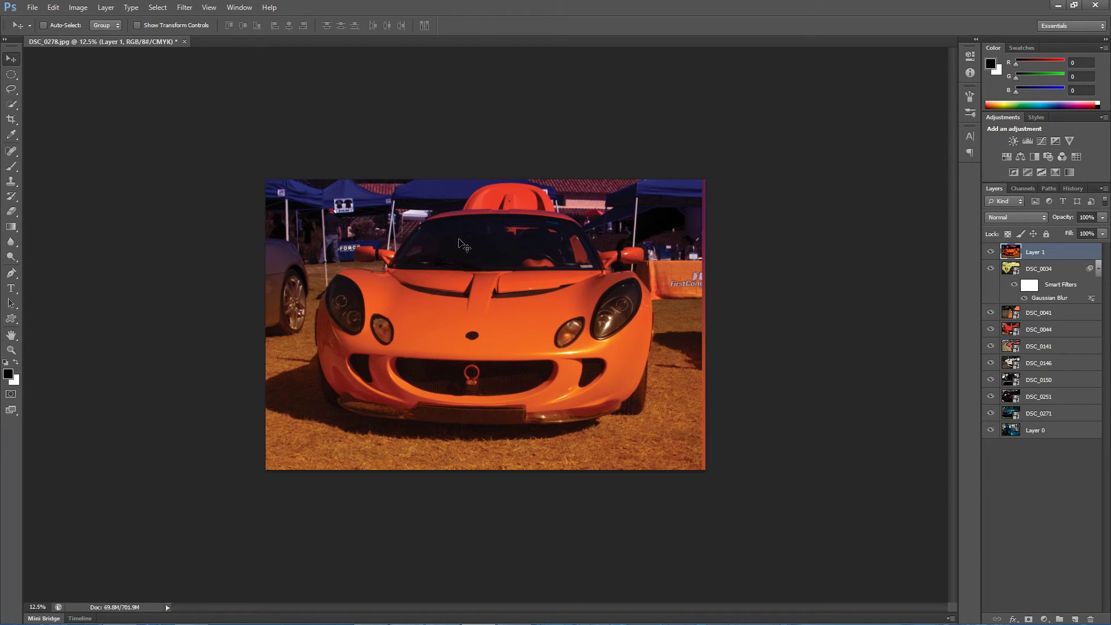
# Step: Crop the image to the central part of the car's front, undo the crop and return to the Move tool
pyautogui.press('c')
pyautogui.moveTo(434, 243); pyautogui.dragTo(632, 417)
pyautogui.press('Return')
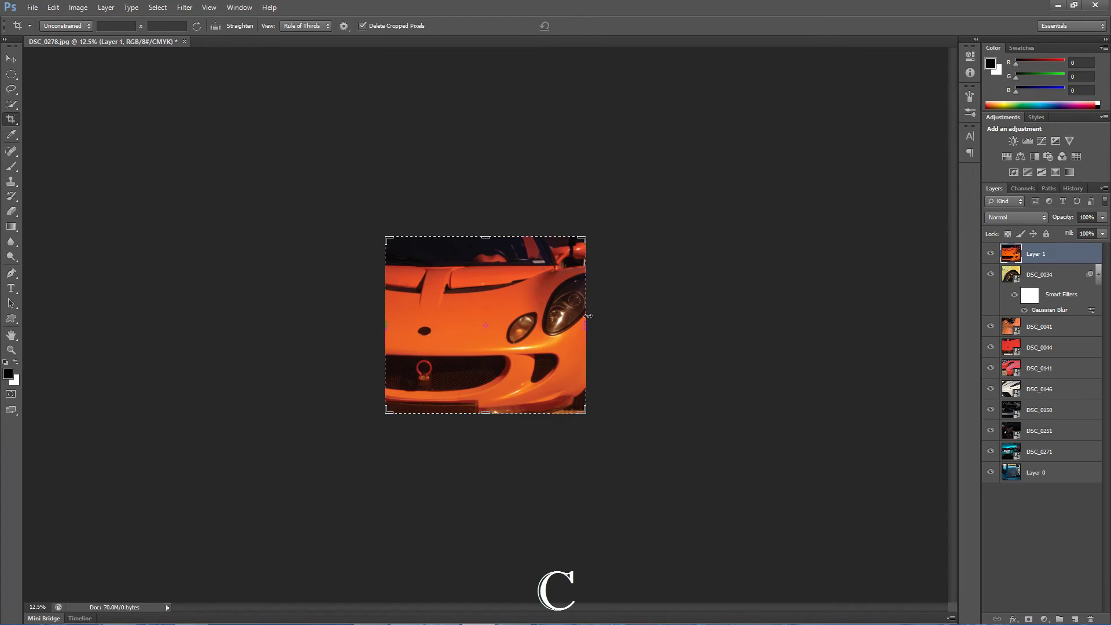
pyautogui.hotkey('ctrl', 'z')
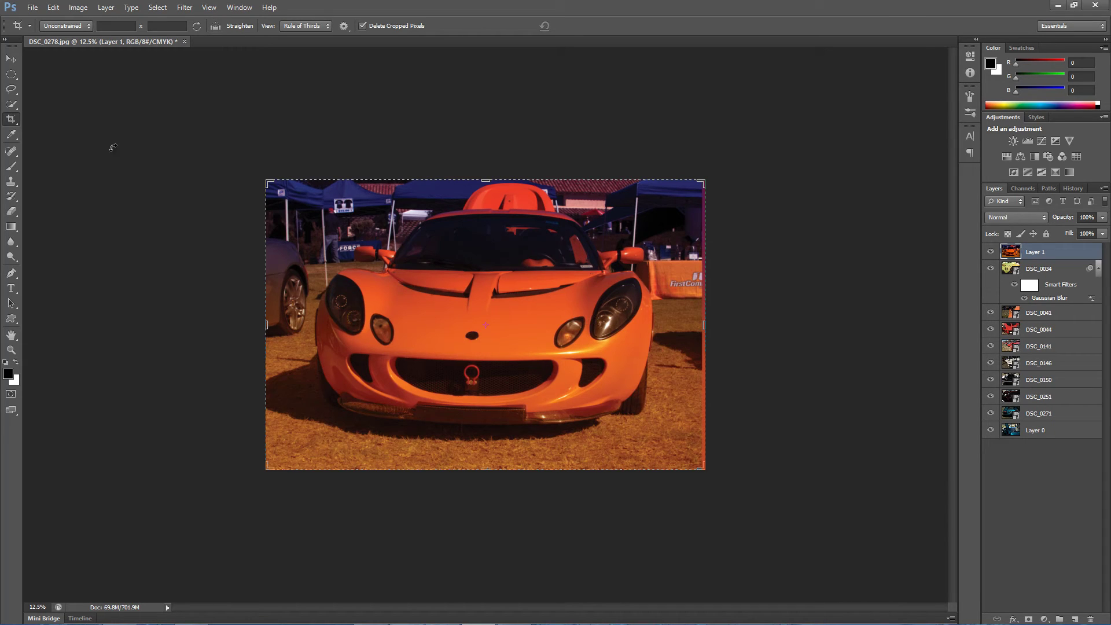
pyautogui.click(11, 58)
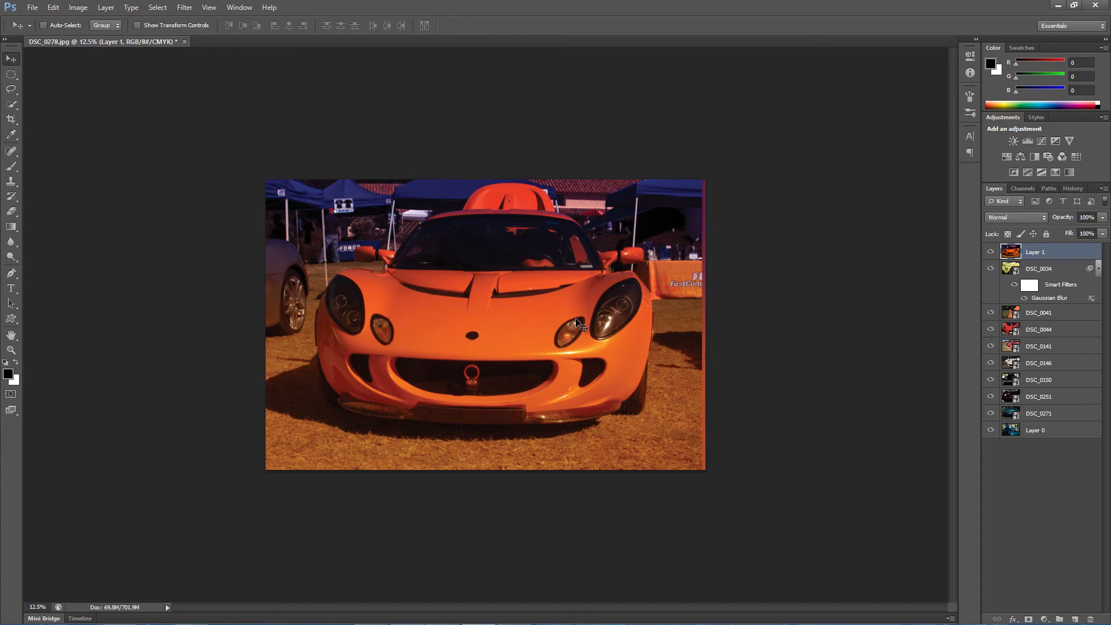
# Step: Paint a looping black brush stroke across the car on Layer 1 and undo it
pyautogui.press('v')
pyautogui.press('b')
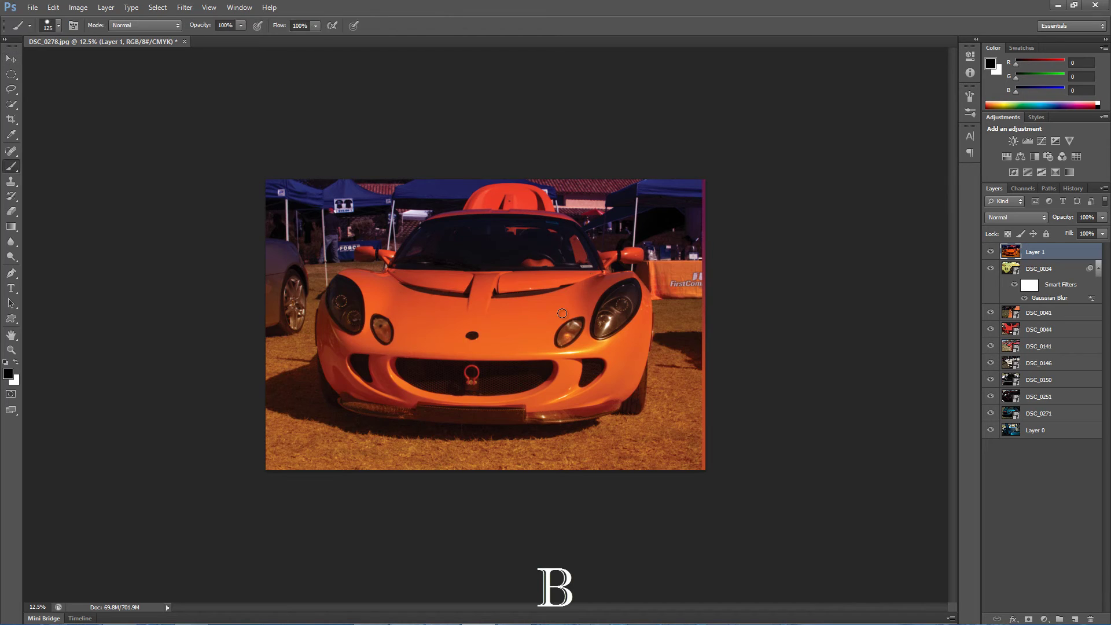
pyautogui.moveTo(564, 324)
pyautogui.mouseDown()
pyautogui.moveTo(466, 320)
pyautogui.moveTo(495, 297)
pyautogui.moveTo(366, 245)
pyautogui.moveTo(455, 240)
pyautogui.moveTo(384, 295)
pyautogui.moveTo(434, 278)
pyautogui.moveTo(502, 376)
pyautogui.moveTo(630, 362)
pyautogui.mouseUp()
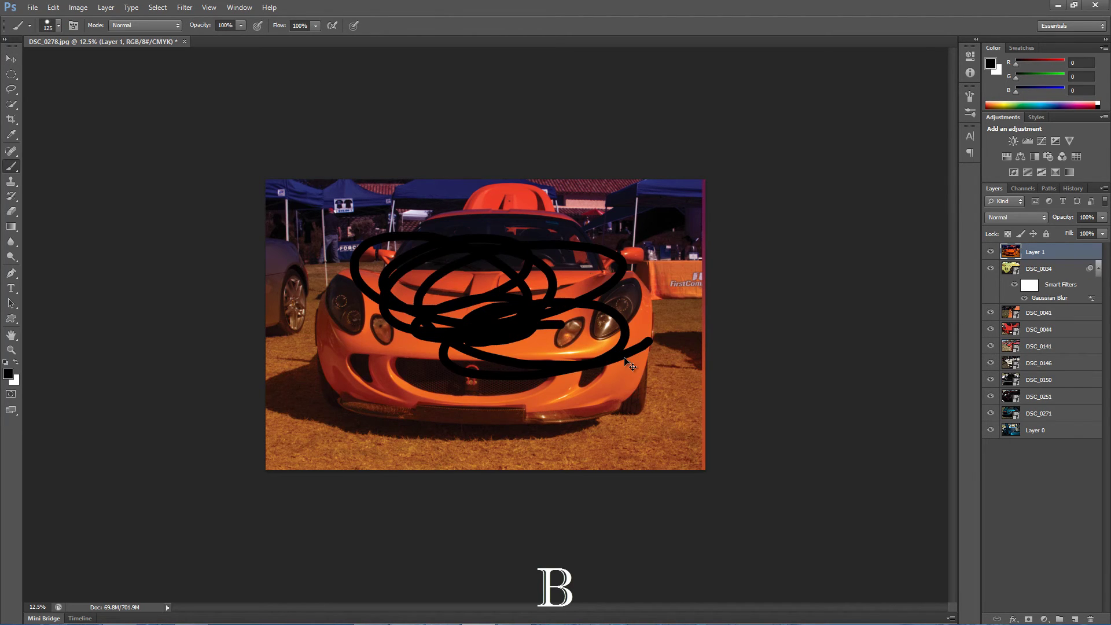
pyautogui.hotkey('ctrl', 'z')
# Step: Shift the midtones of Layer 1 toward cyan with Color Balance and return to the Move tool
pyautogui.hotkey('ctrl', 'b')
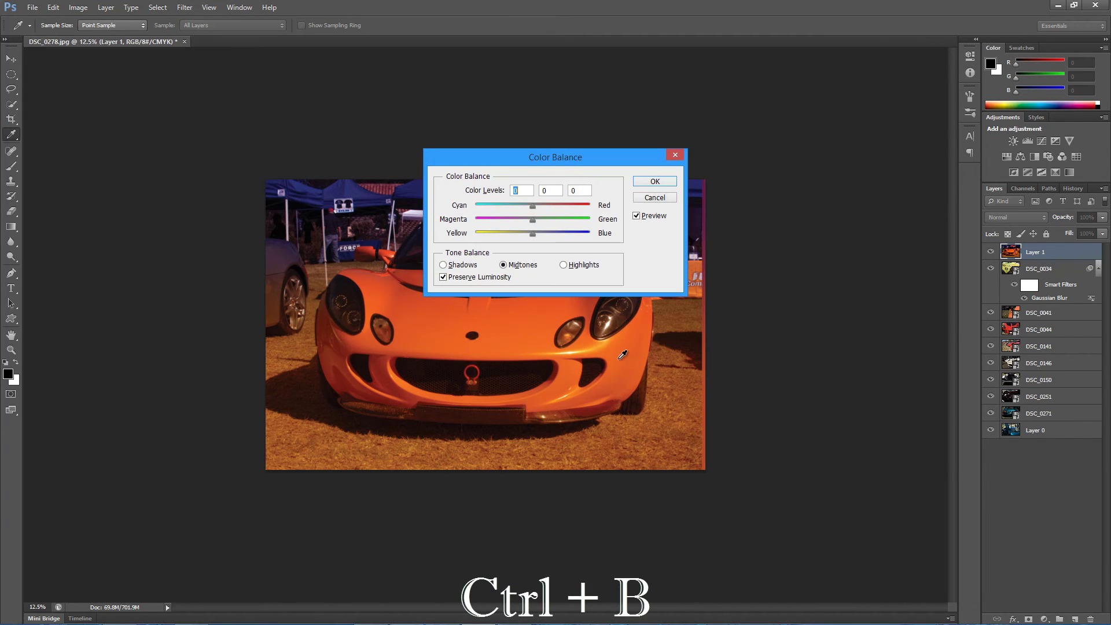
pyautogui.moveTo(527, 211); pyautogui.dragTo(493, 217)
pyautogui.click(656, 181)
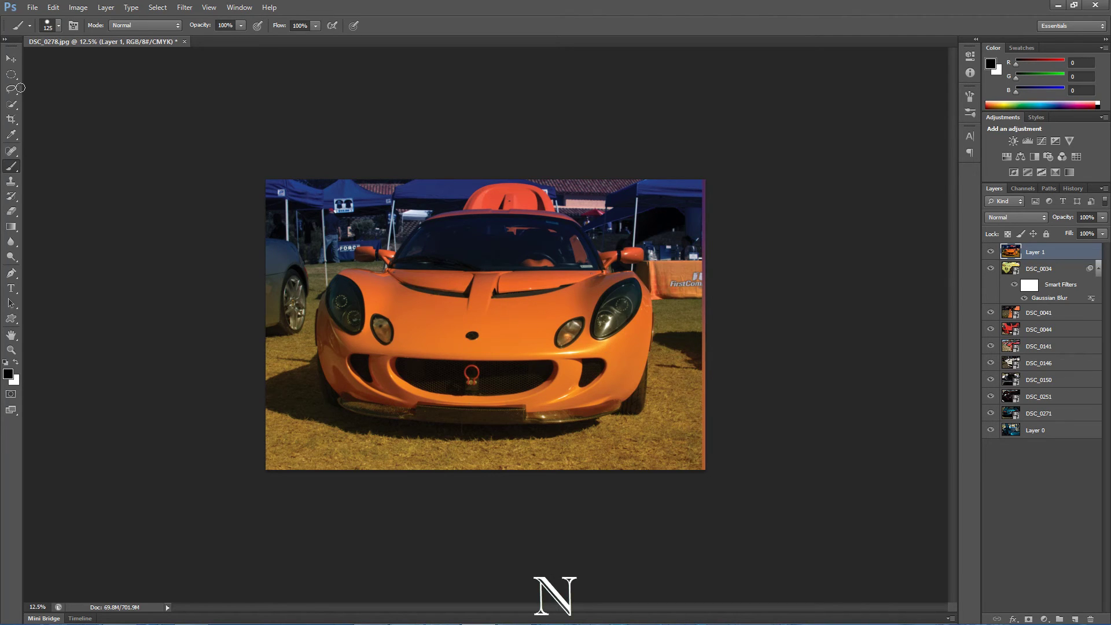
pyautogui.click(11, 60)
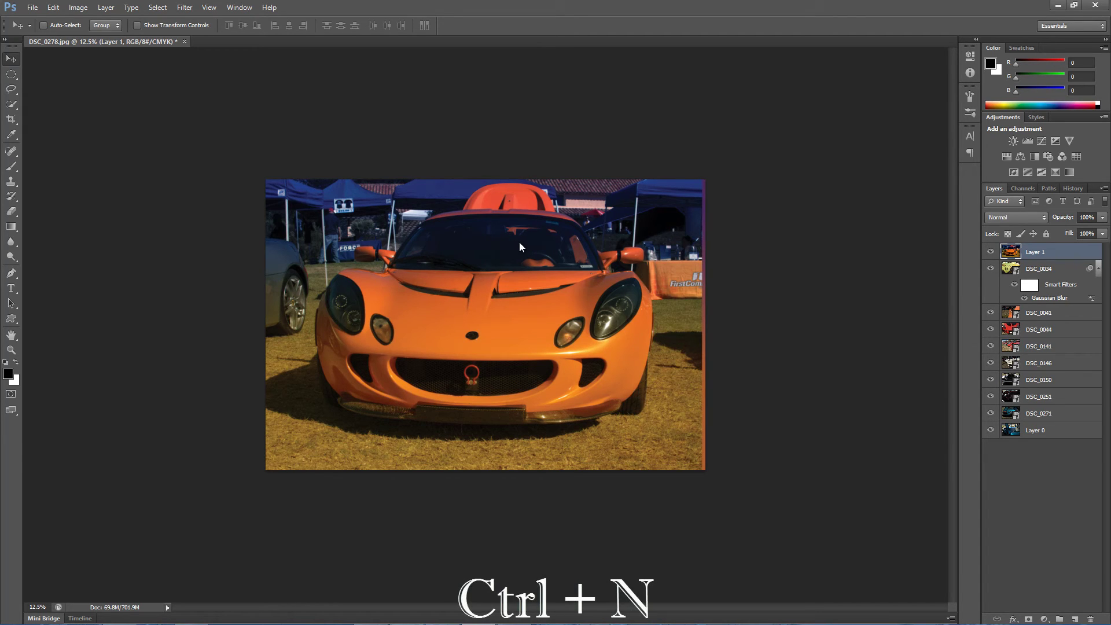
# Step: View the settings for a new document and leave them without creating one
pyautogui.hotkey('ctrl', 'n')
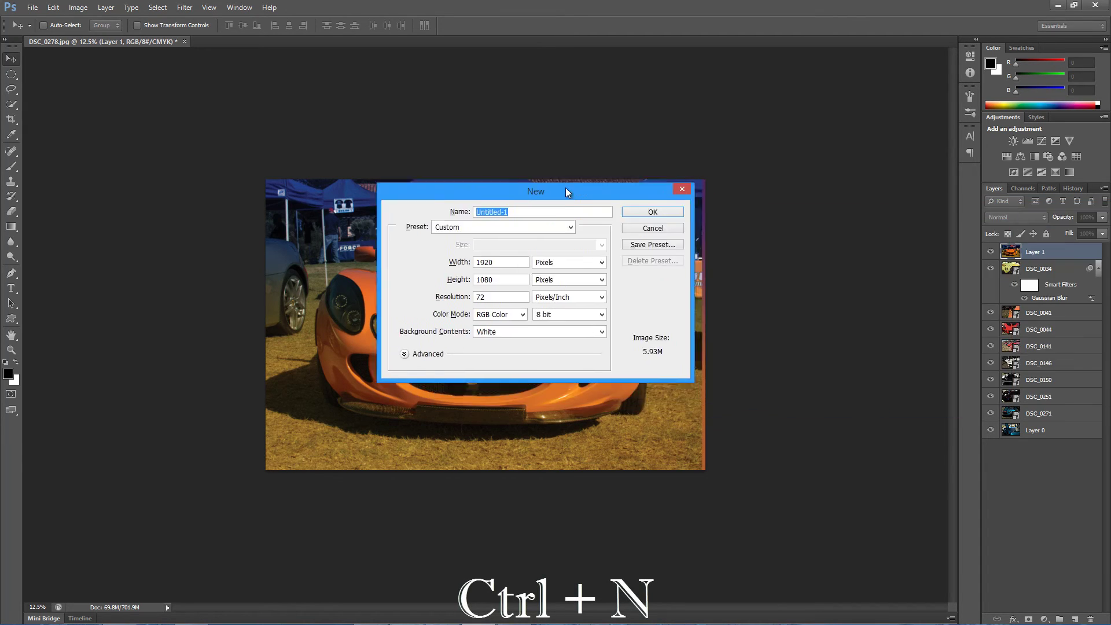
pyautogui.moveTo(565, 186); pyautogui.dragTo(338, 187)
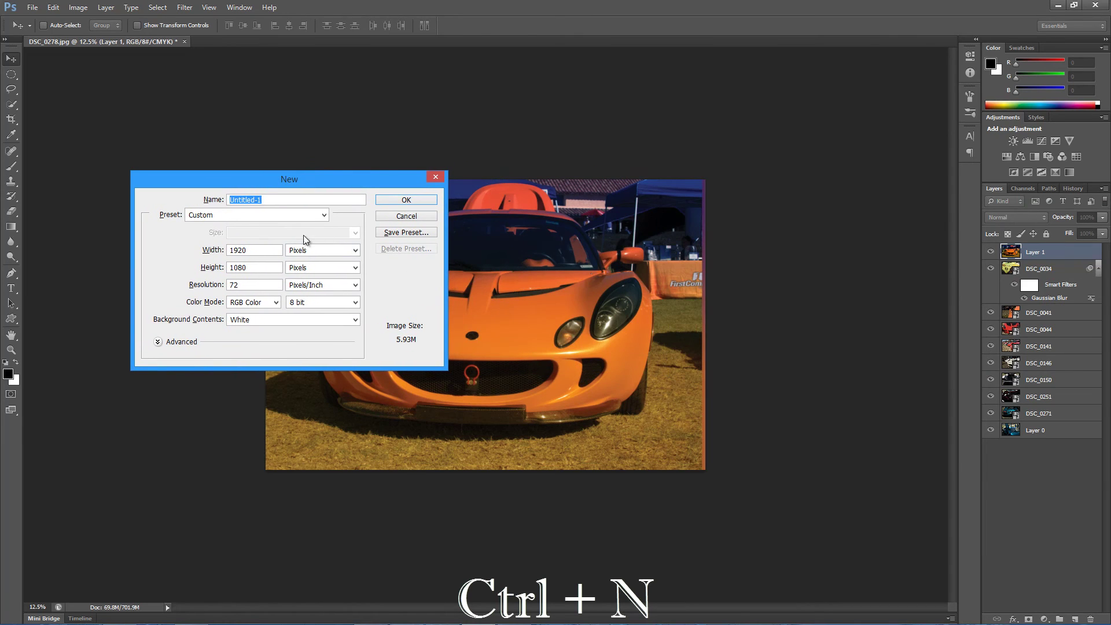
pyautogui.click(407, 216)
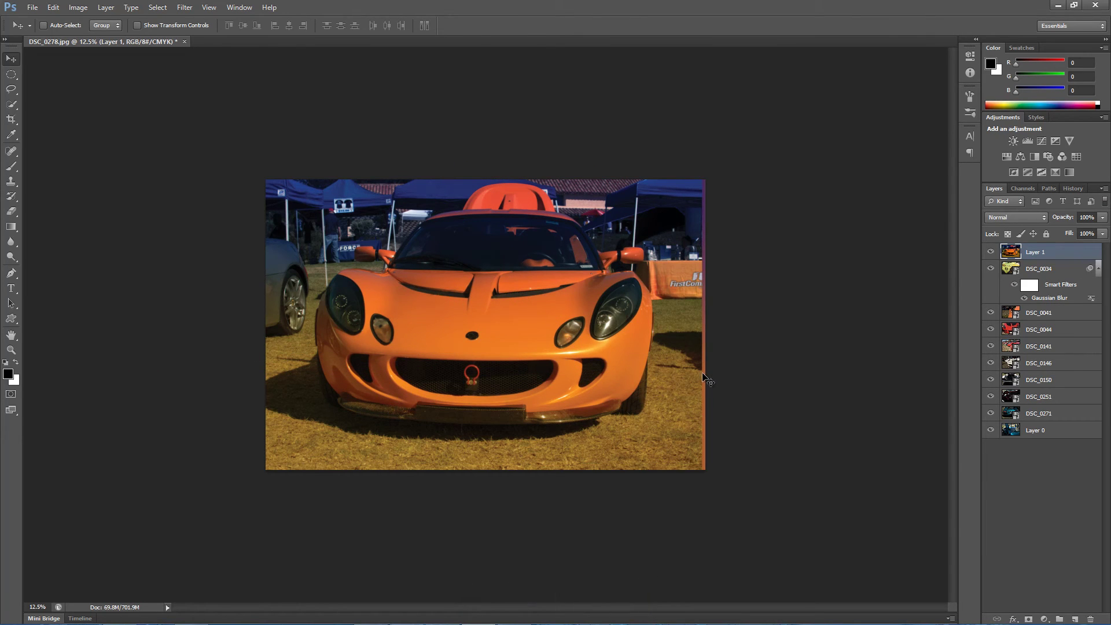
# Step: Fill a large elliptical selection over the car's front with a custom pattern on Layer 1 and deselect it
pyautogui.press('m')
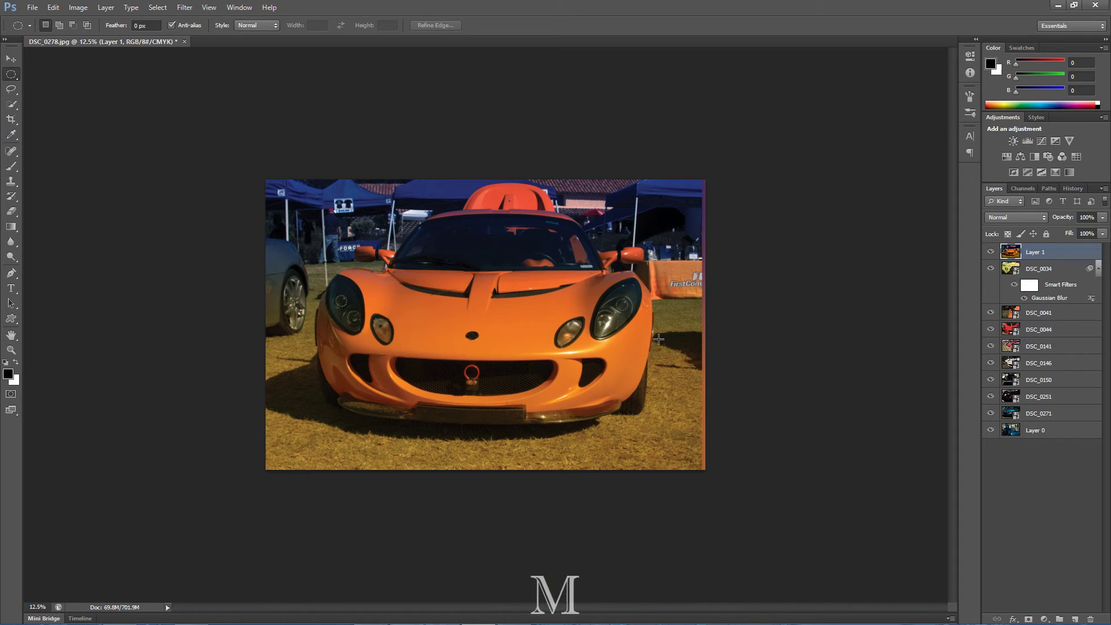
pyautogui.moveTo(369, 226); pyautogui.dragTo(568, 437)
pyautogui.rightClick(538, 346)
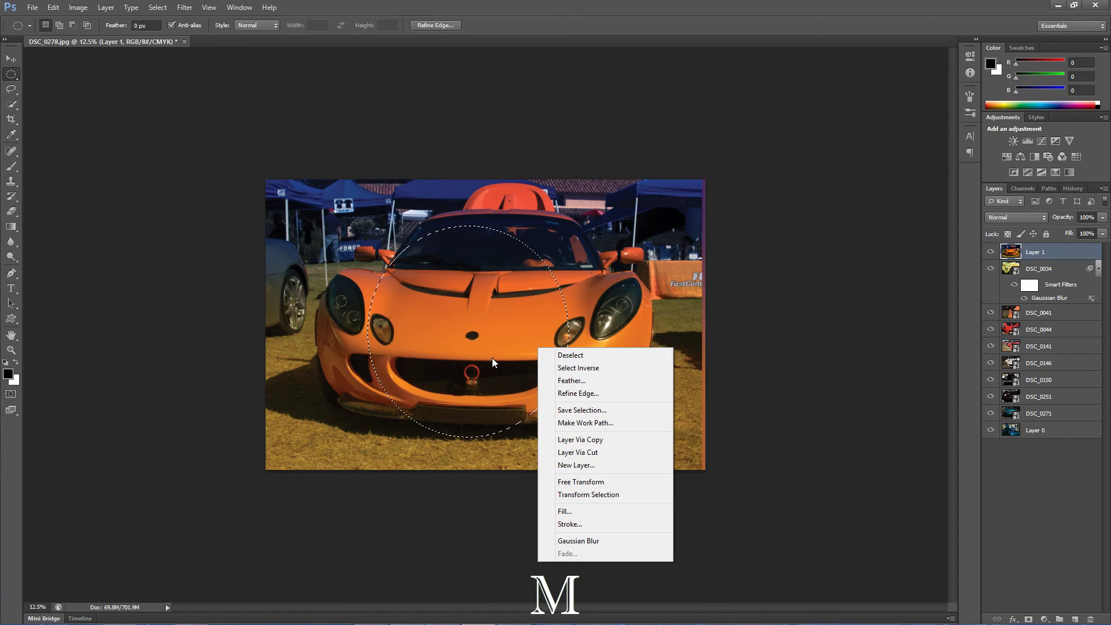
pyautogui.click(615, 510)
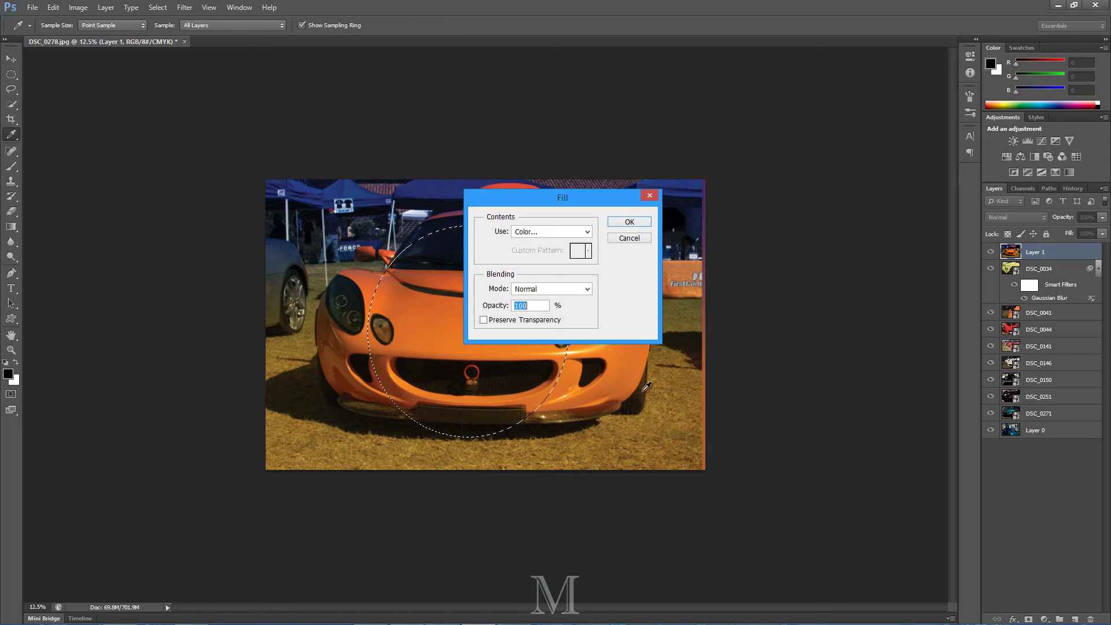
pyautogui.click(585, 232)
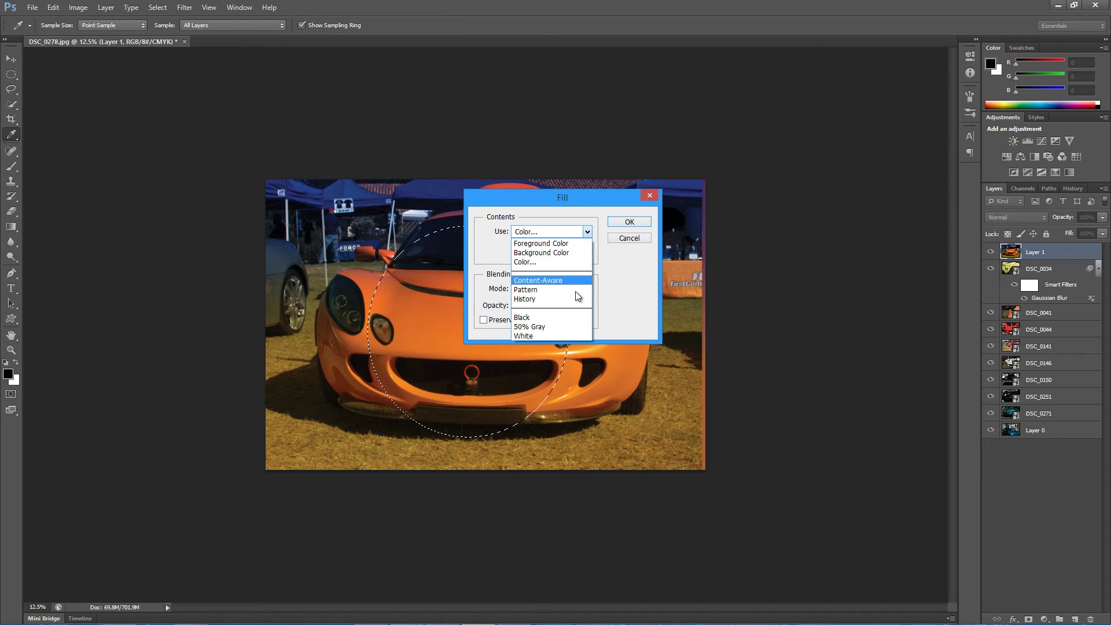
pyautogui.click(565, 291)
pyautogui.click(588, 251)
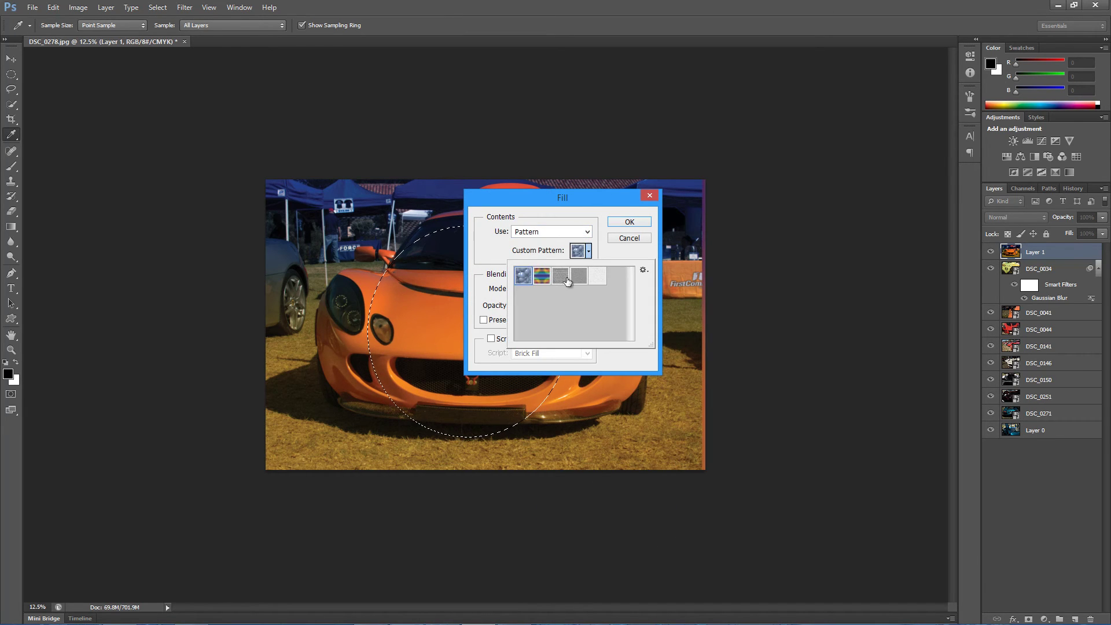
pyautogui.doubleClick(590, 276)
pyautogui.click(629, 221)
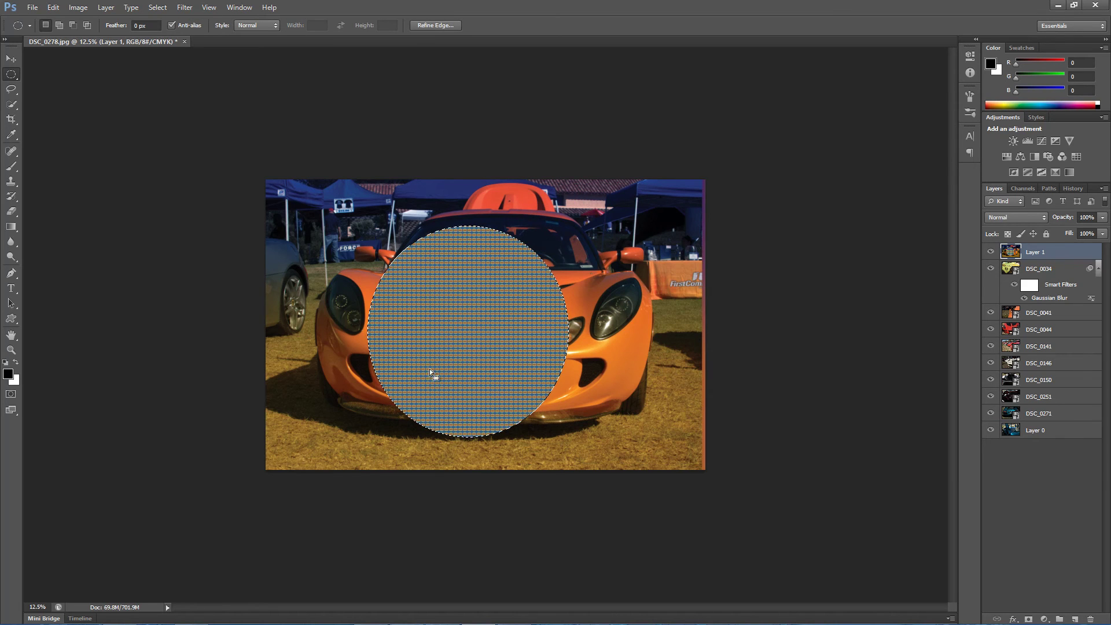
pyautogui.hotkey('ctrl', 'd')
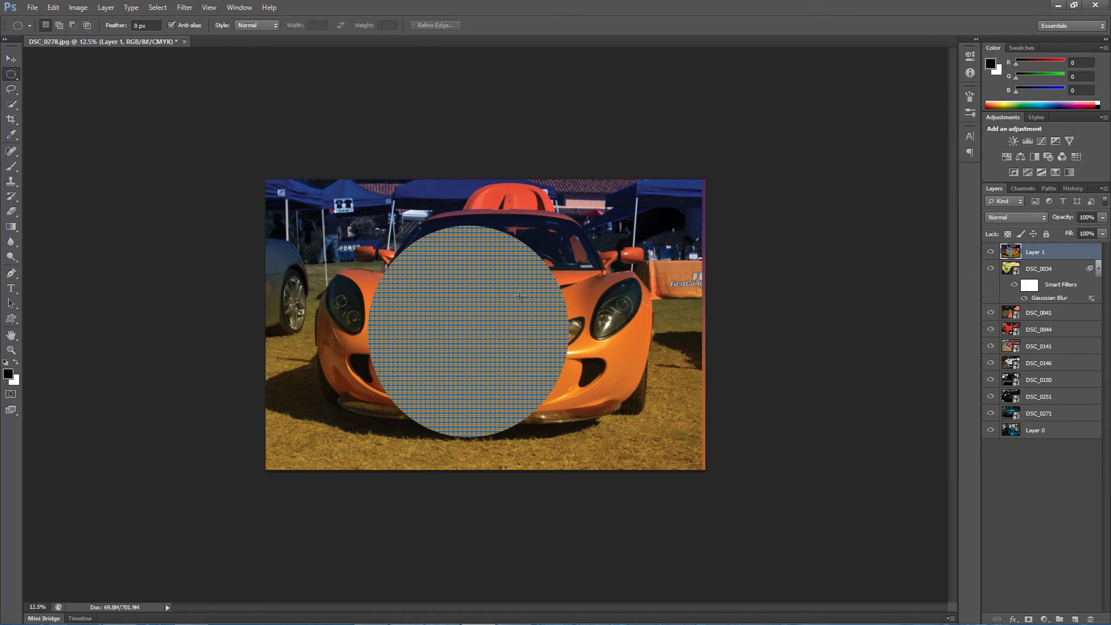
# Step: Revert the document history to the Color Balance state and show the layers again
pyautogui.click(1074, 190)
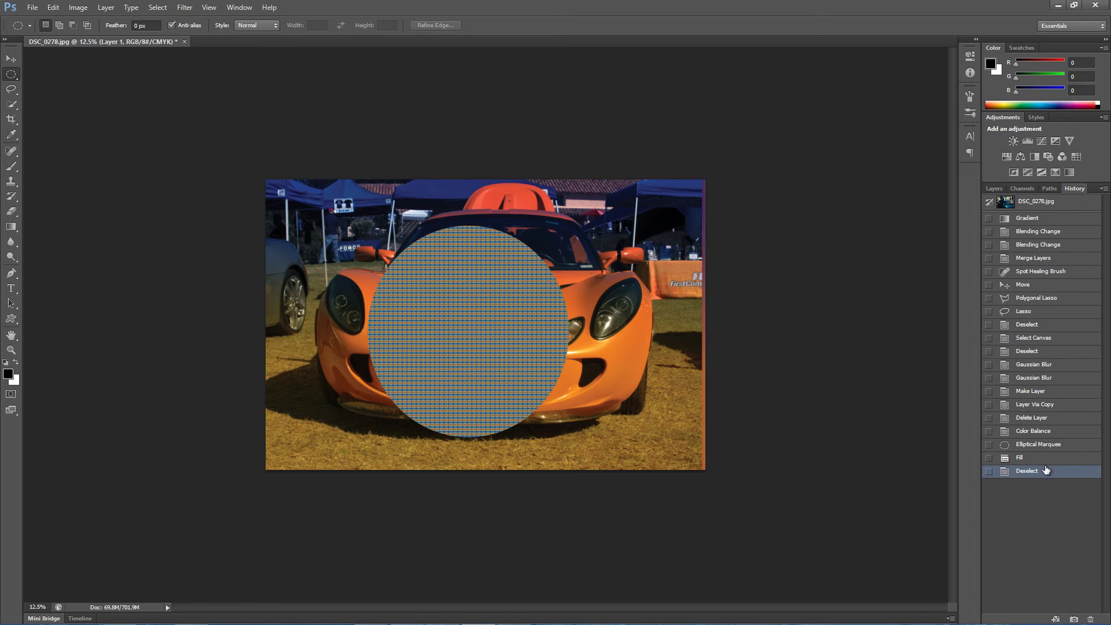
pyautogui.click(1030, 431)
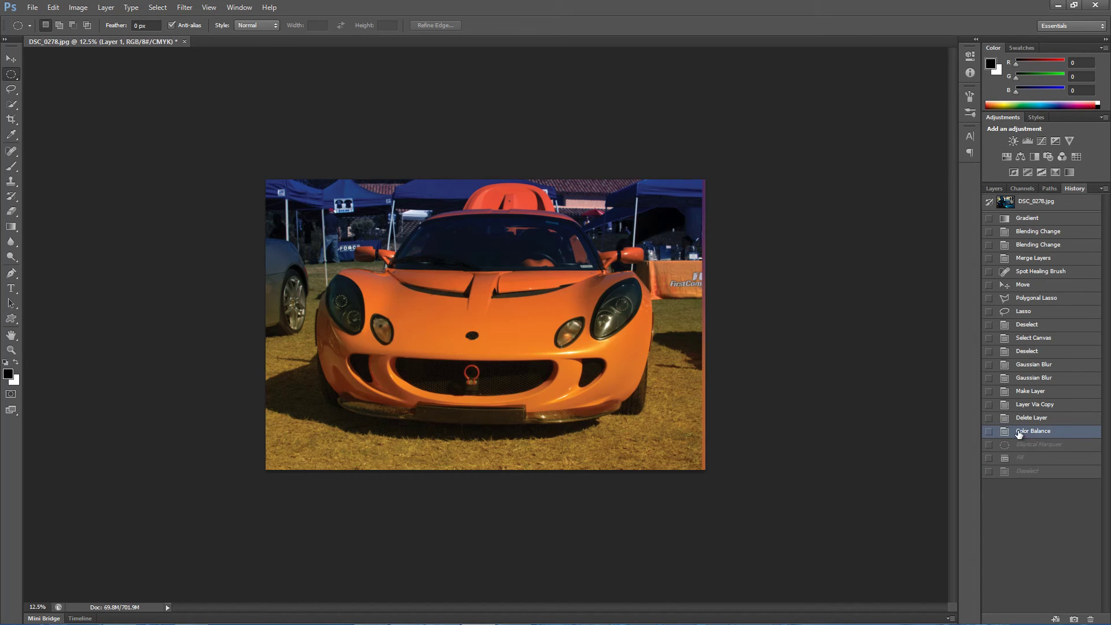
pyautogui.click(994, 189)
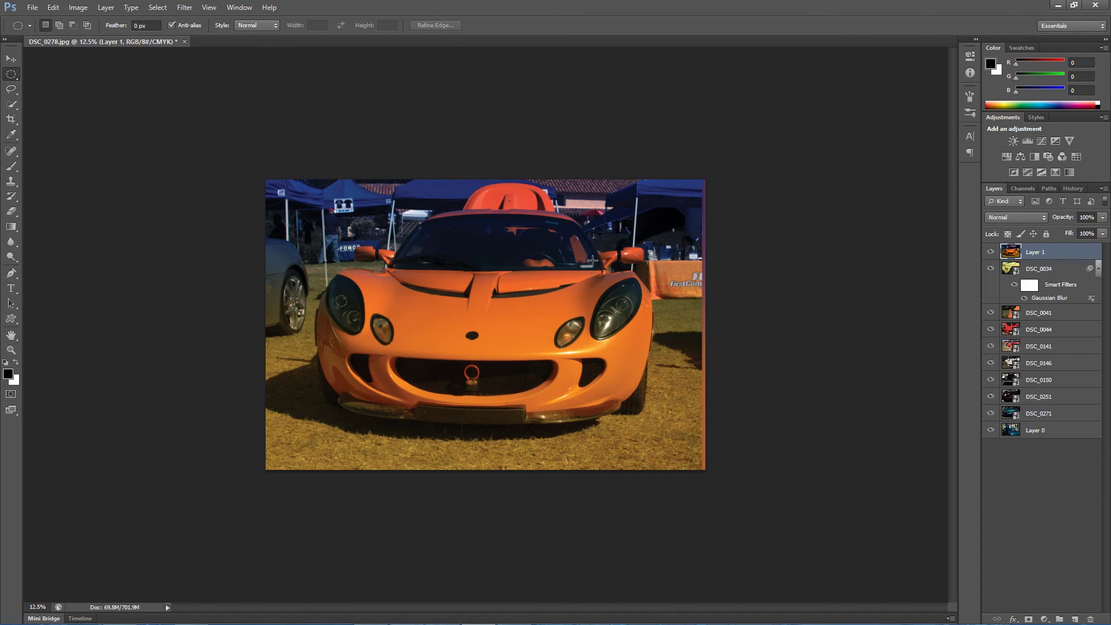
# Step: Switch to the Move tool and add a Curves adjustment layer with the default curve above Layer 1
pyautogui.hotkey('ctrl', 'm')
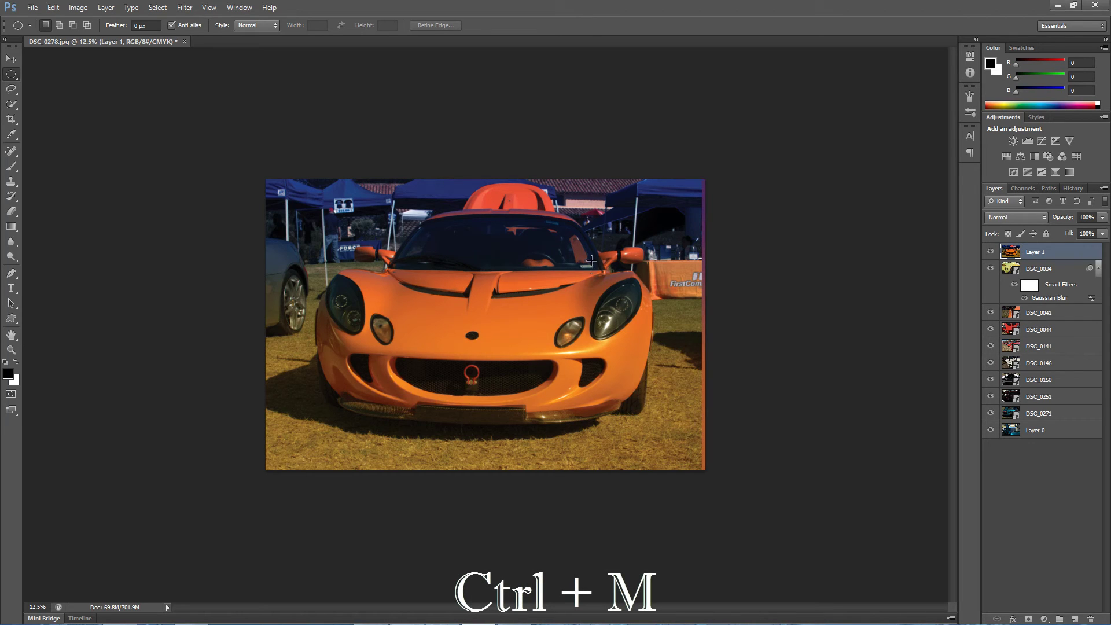
pyautogui.click(11, 58)
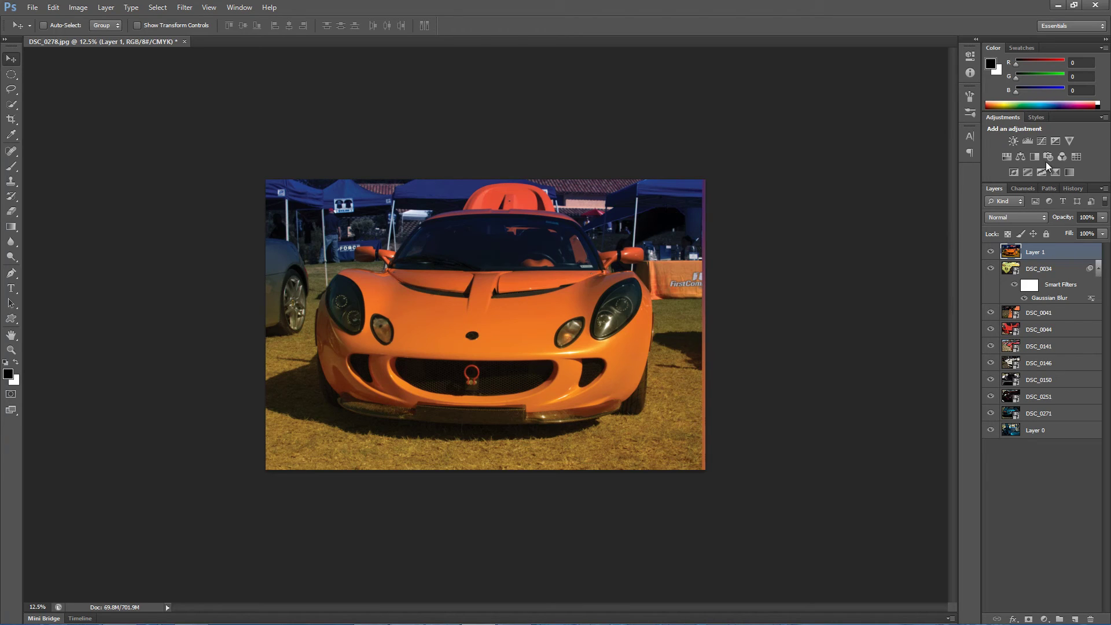
pyautogui.click(1040, 140)
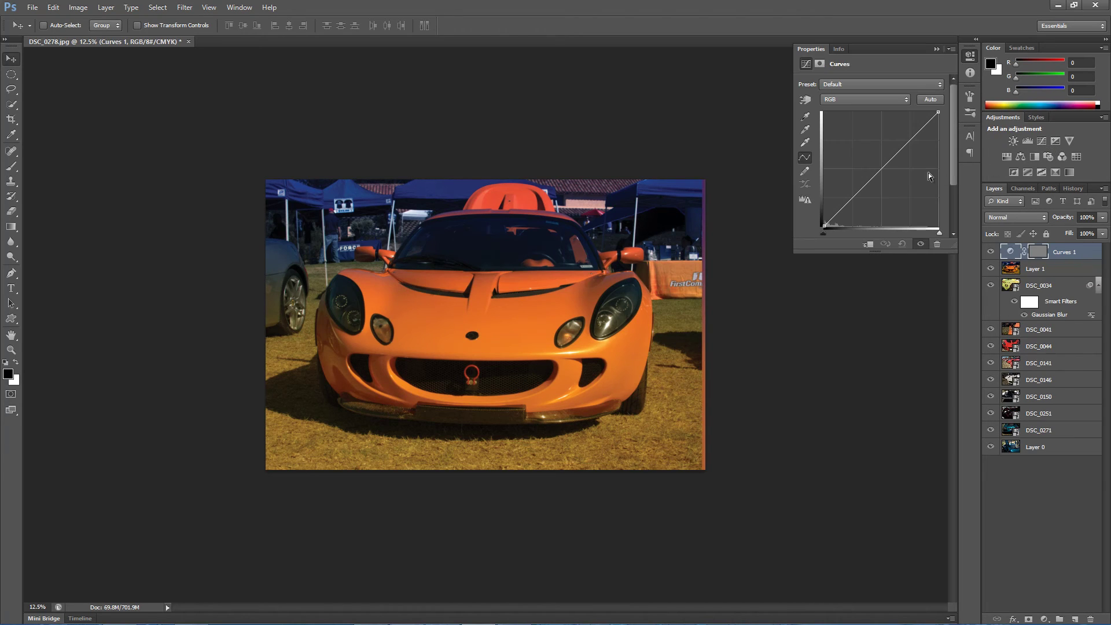
pyautogui.click(936, 50)
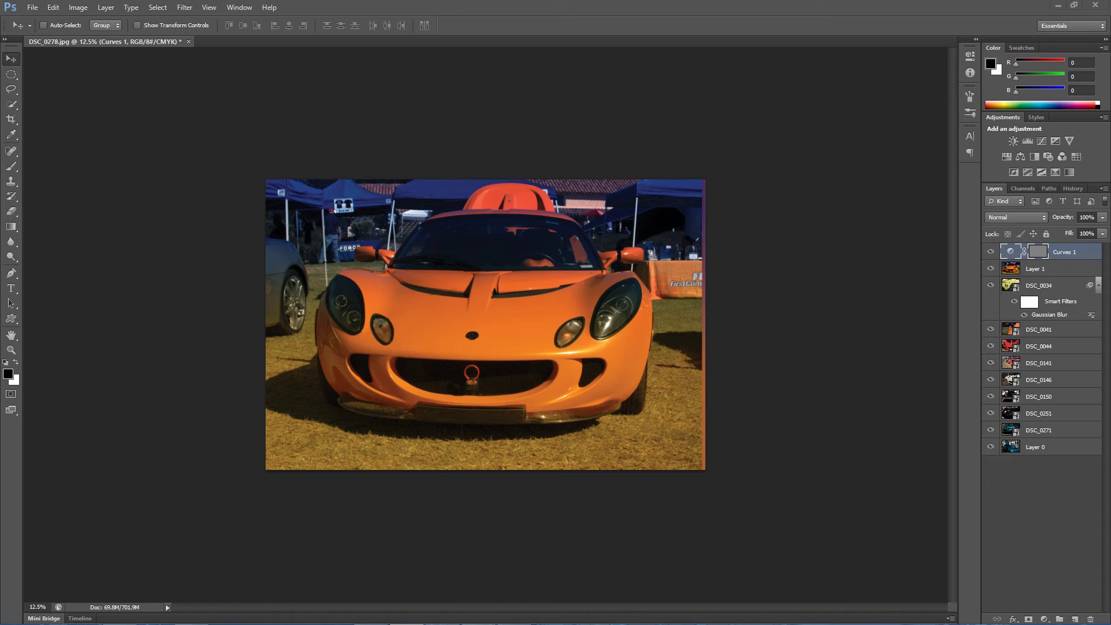
# Step: Stamp all visible layers into a new merged layer above the Curves adjustment
pyautogui.click(485, 293)
pyautogui.click(628, 409)
pyautogui.hotkey('ctrl', 'shift', 'alt', 'e')
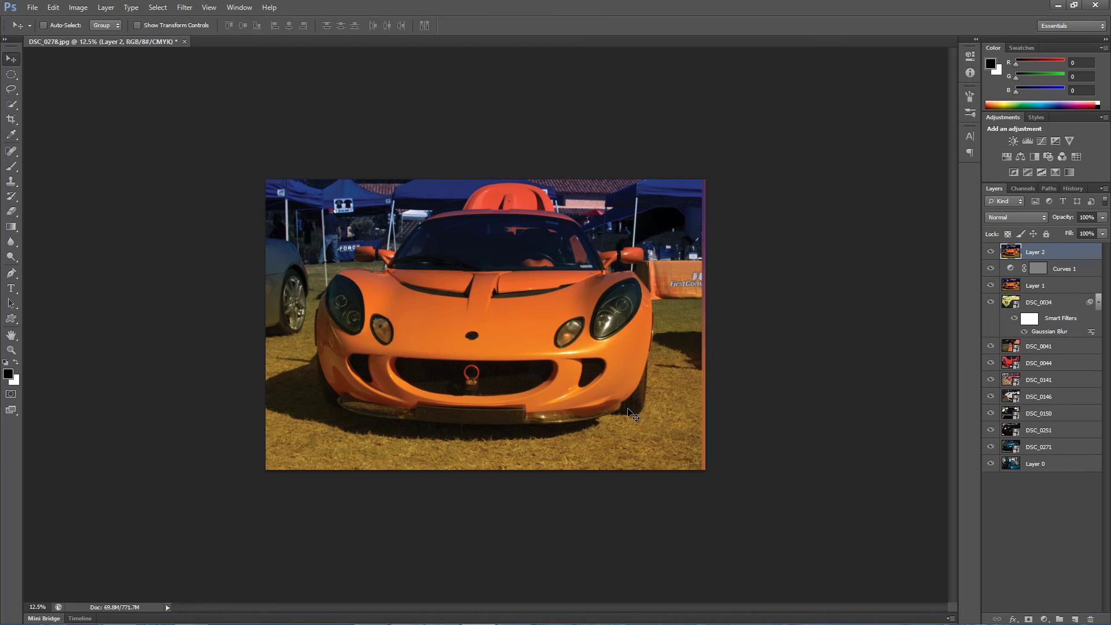
# Step: Fill the merged layer with the black foreground color and delete the layer
pyautogui.hotkey('alt', 'BackSpace')
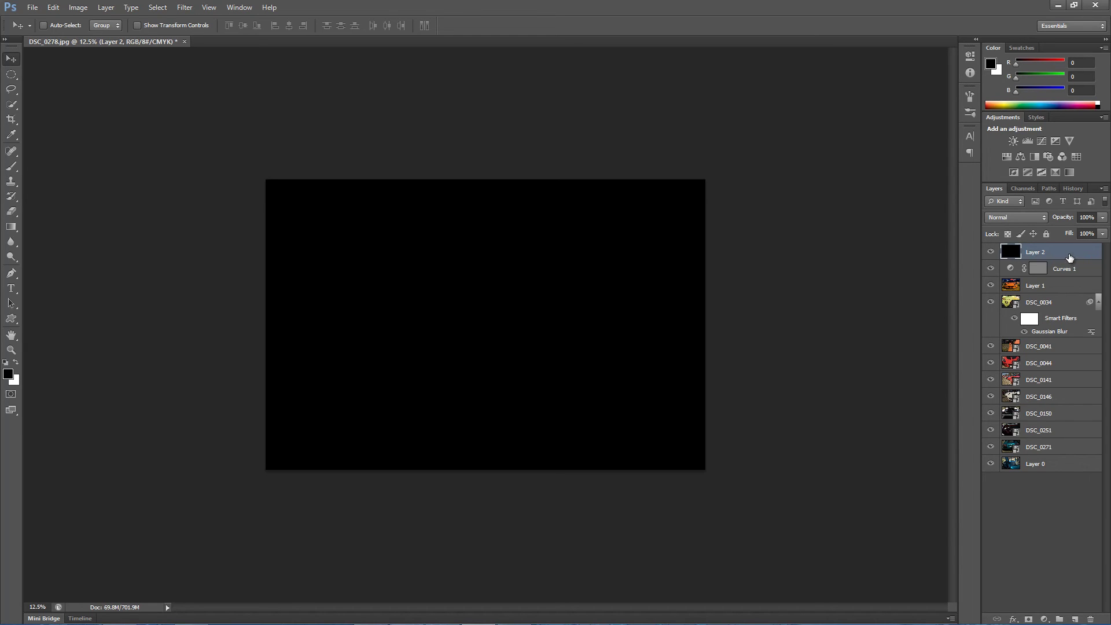
pyautogui.moveTo(1075, 304); pyautogui.dragTo(1090, 618)
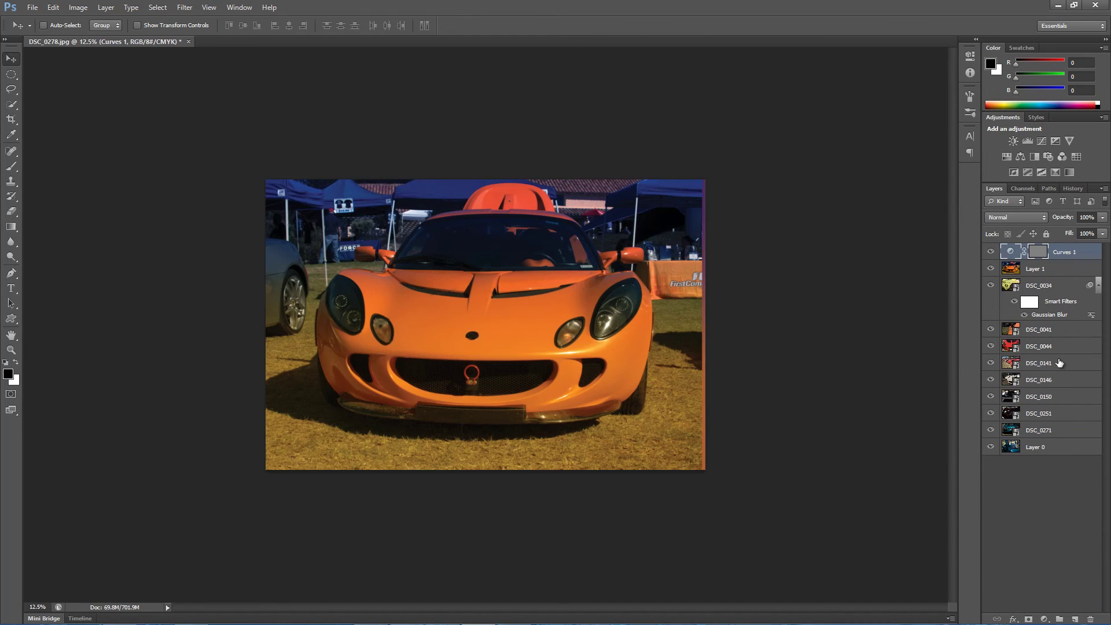
# Step: Fill Layer 1 with the black foreground color and undo the fill
pyautogui.click(1042, 271)
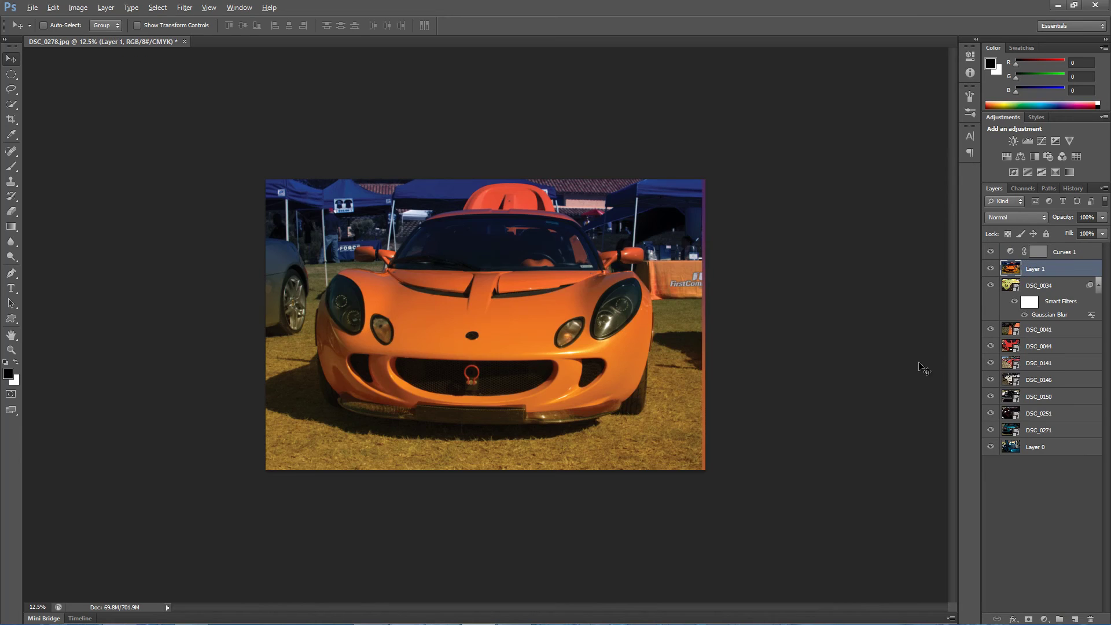
pyautogui.hotkey('alt', 'BackSpace')
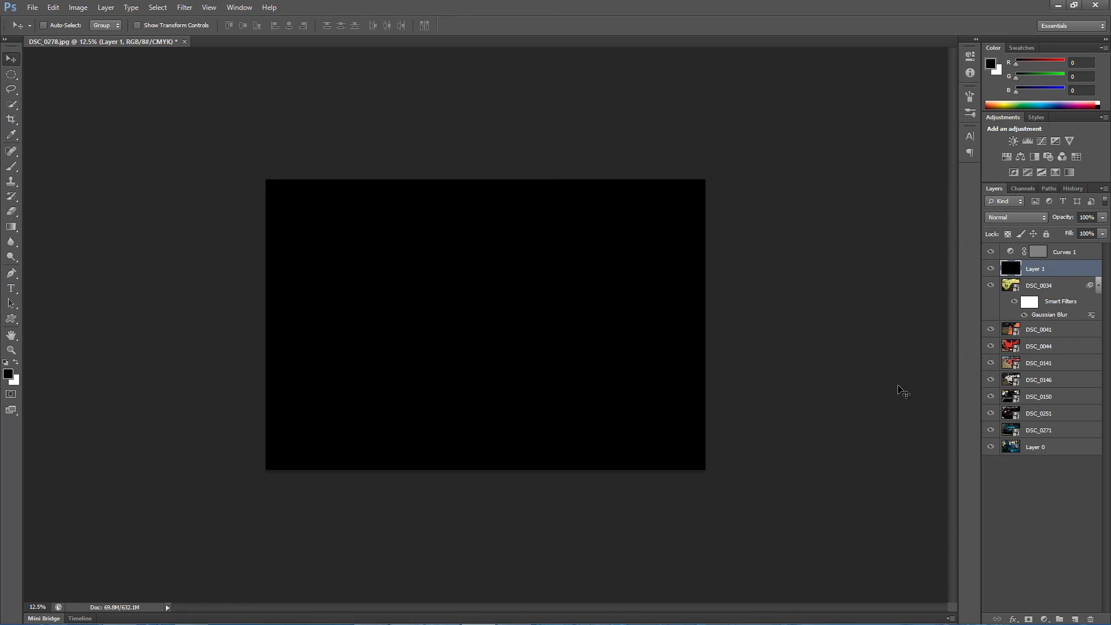
pyautogui.hotkey('ctrl', 'z')
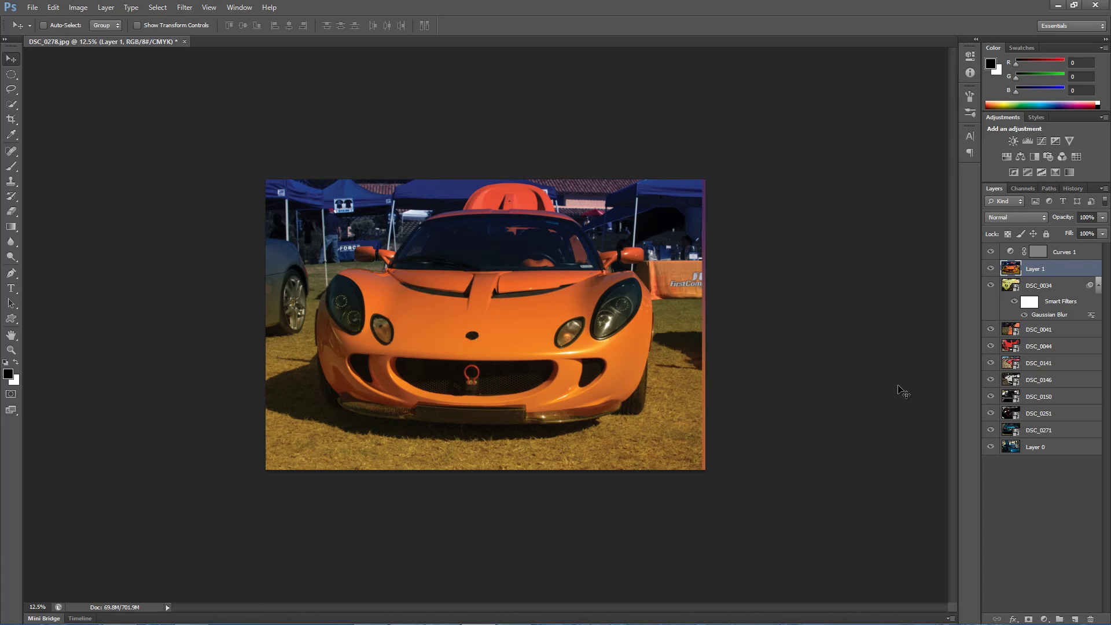
# Step: Fill Layer 1 with the white background color and undo the fill
pyautogui.hotkey('ctrl', 'BackSpace')
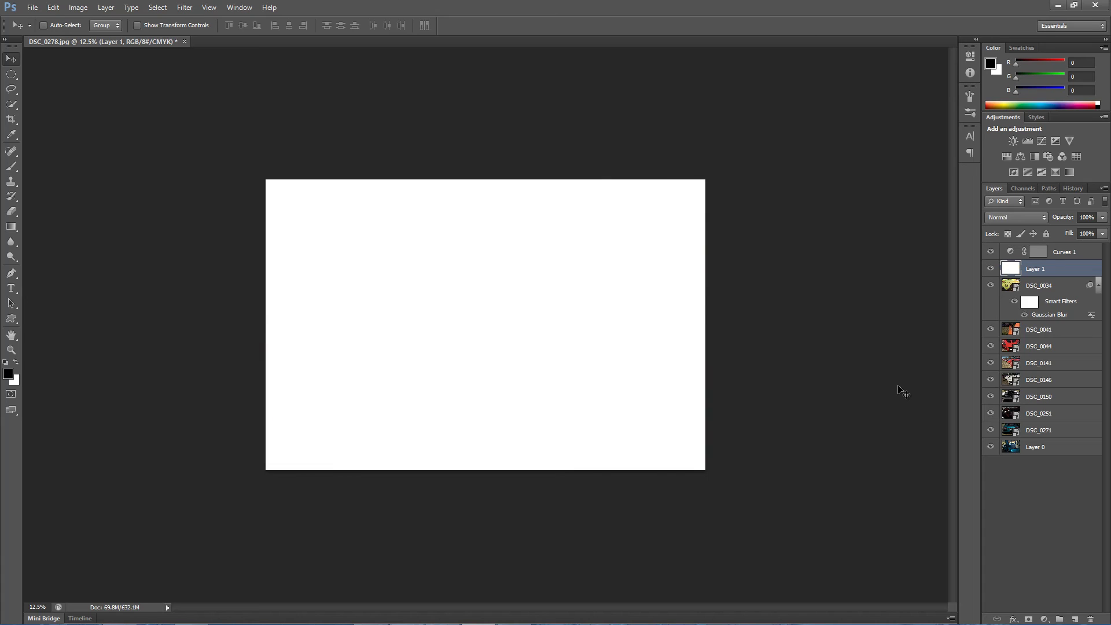
pyautogui.hotkey('ctrl', 'z')
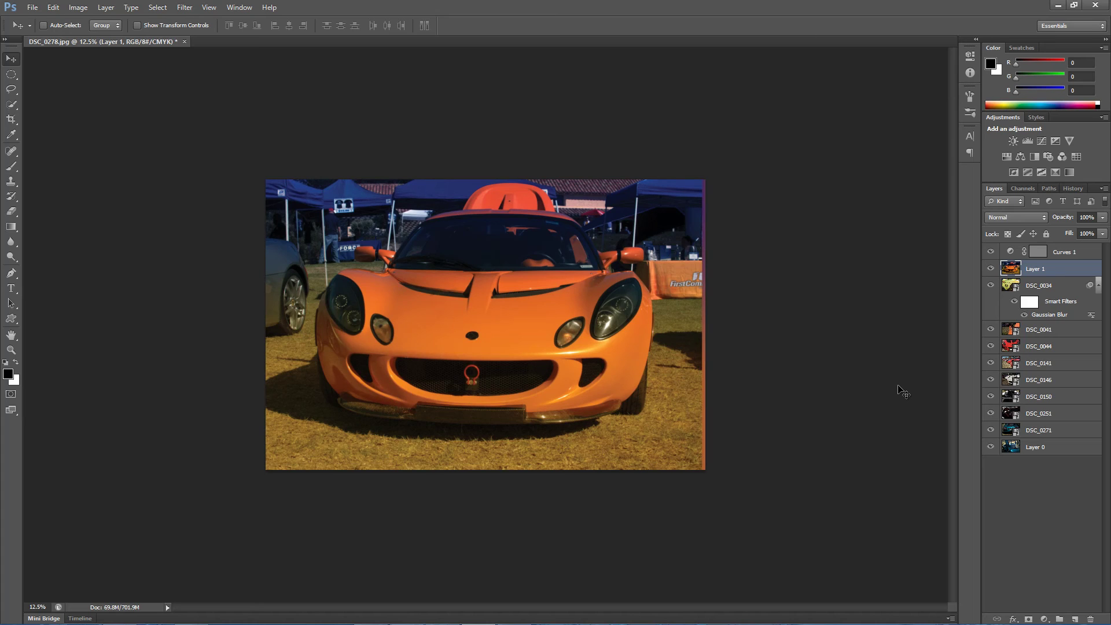
pyautogui.hotkey('ctrl', 'BackSpace')
# Step: Select the Curves 1 layer and move it down the layer stack one level at a time, past DSC_0141
pyautogui.hotkey('alt', ']')
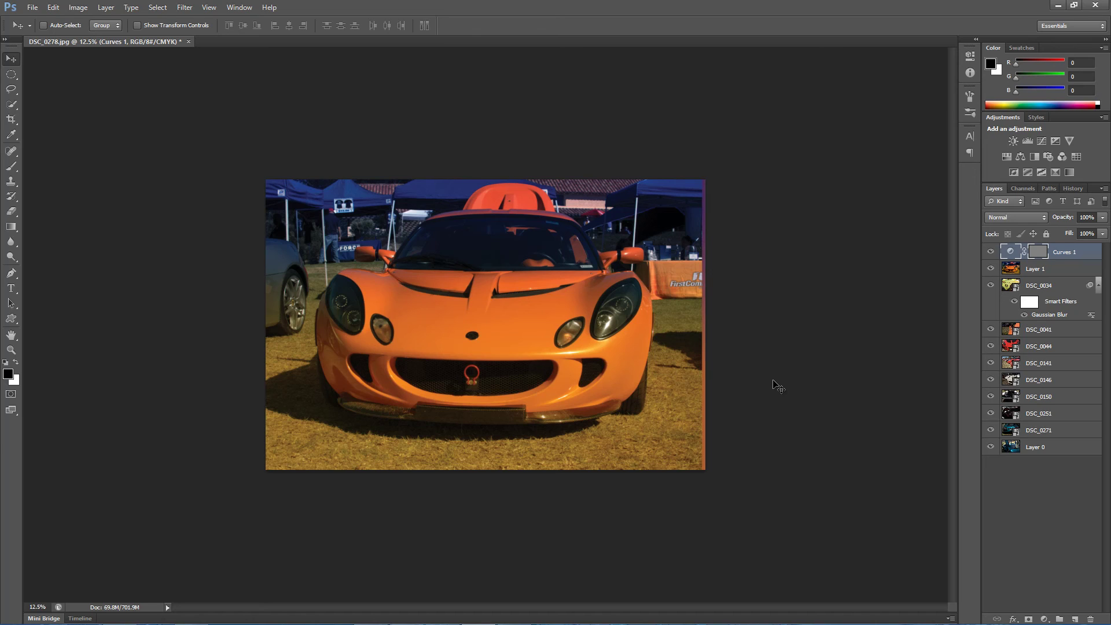
pyautogui.hotkey('ctrl', '[')
pyautogui.hotkey('ctrl', '[')
pyautogui.hotkey('ctrl', '[')
pyautogui.hotkey('ctrl', '[')
pyautogui.hotkey('ctrl', '[')
pyautogui.hotkey('ctrl', '[')
pyautogui.hotkey('ctrl', '[')
pyautogui.hotkey('ctrl', '[')
pyautogui.hotkey('ctrl', '[')
pyautogui.hotkey('ctrl', '[')
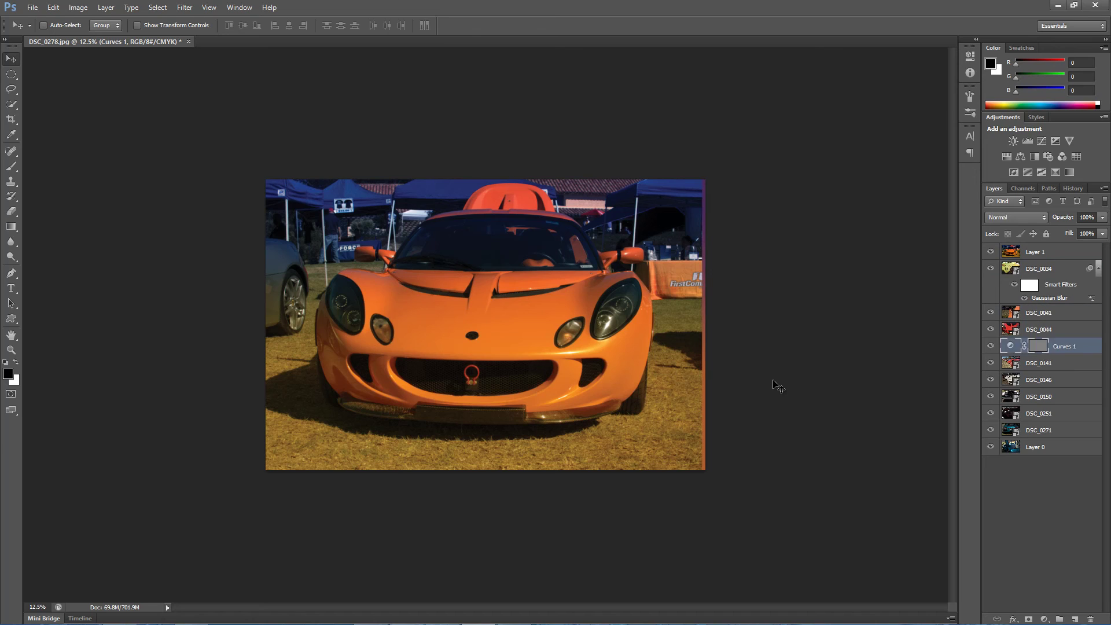
# Step: Move the Curves 1 layer back up to the top of the stack, above Layer 1
pyautogui.hotkey('ctrl', ']')
pyautogui.hotkey('ctrl', ']')
pyautogui.hotkey('ctrl', ']')
pyautogui.hotkey('ctrl', ']')
pyautogui.hotkey('ctrl', ']')
pyautogui.hotkey('ctrl', ']')
pyautogui.hotkey('ctrl', ']')
pyautogui.hotkey('ctrl', ']')
pyautogui.hotkey('ctrl', ']')
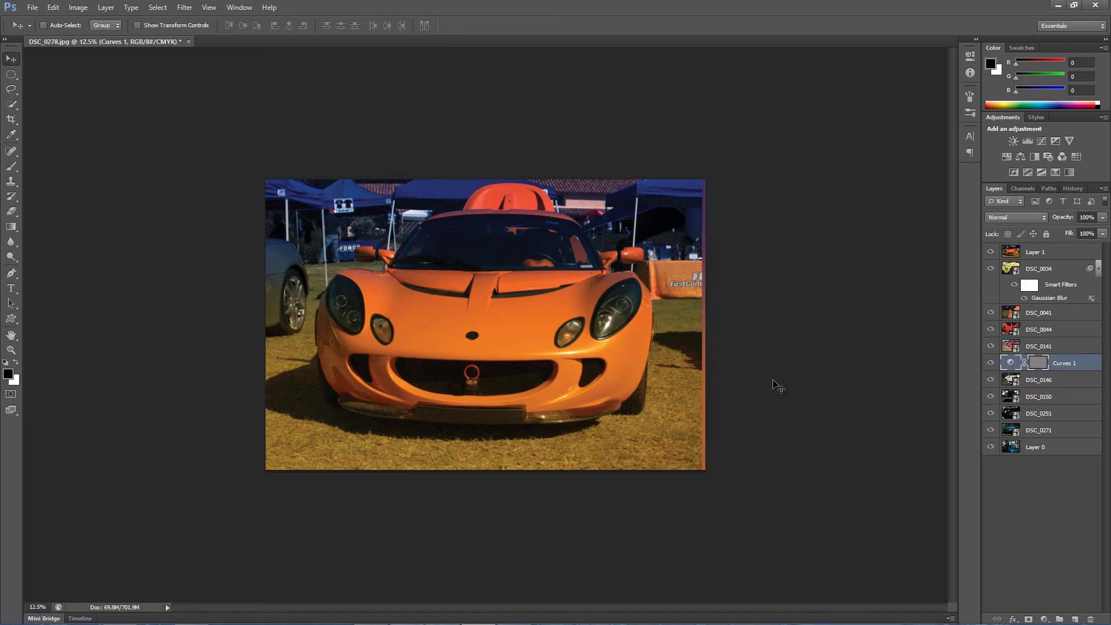
pyautogui.hotkey('ctrl', ']')
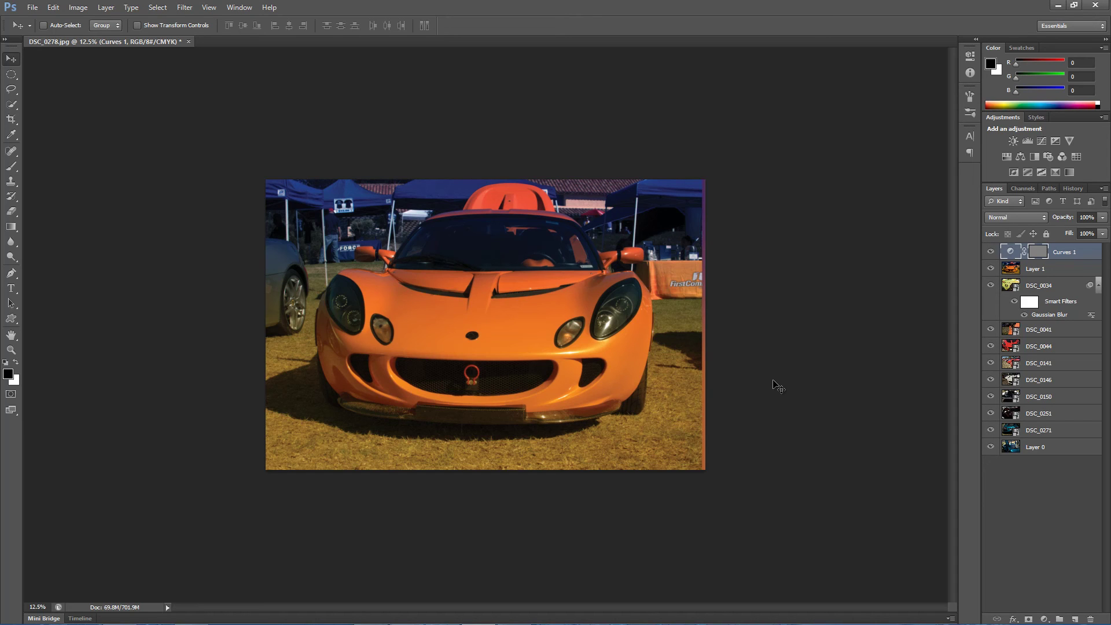
# Step: View the Image Size and Canvas Size settings and leave both without changes
pyautogui.hotkey('ctrl', 'alt', 'i')
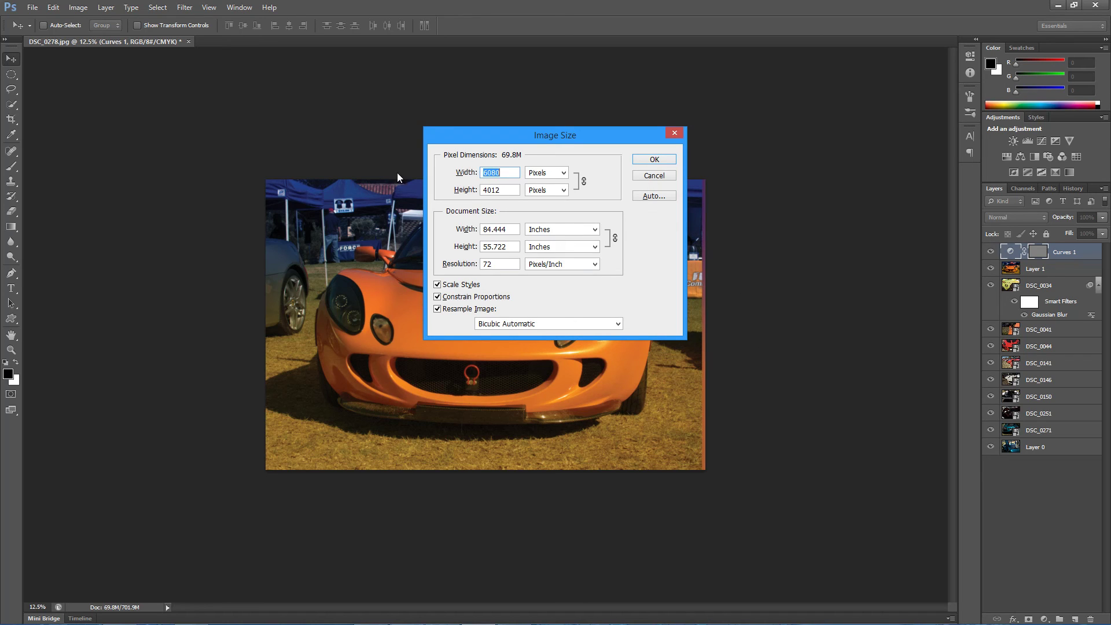
pyautogui.click(654, 175)
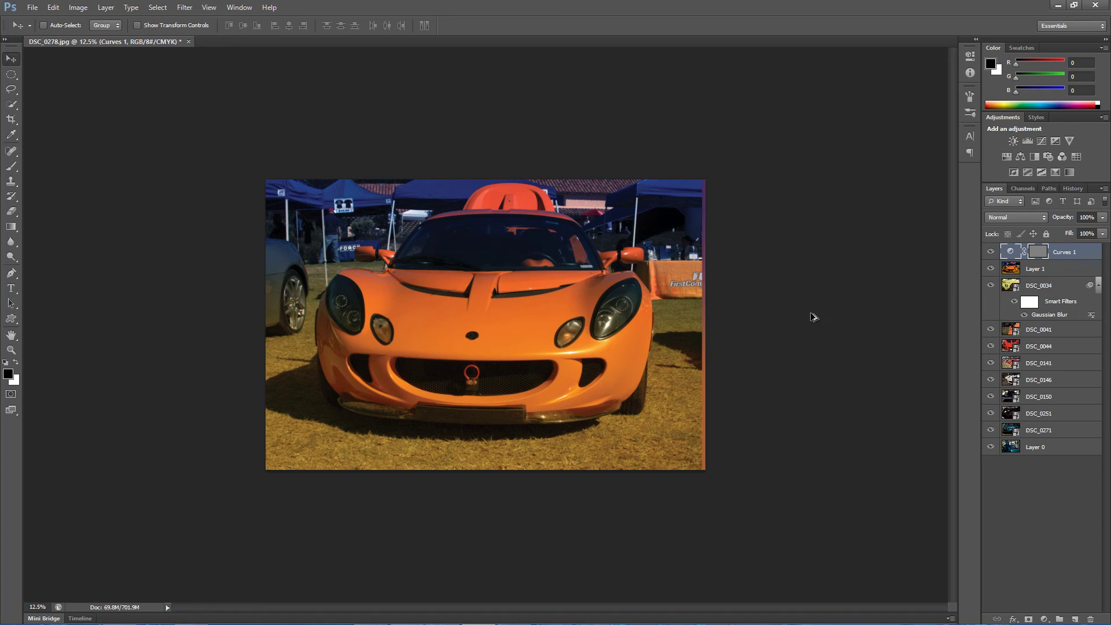
pyautogui.hotkey('ctrl', 'alt', 'c')
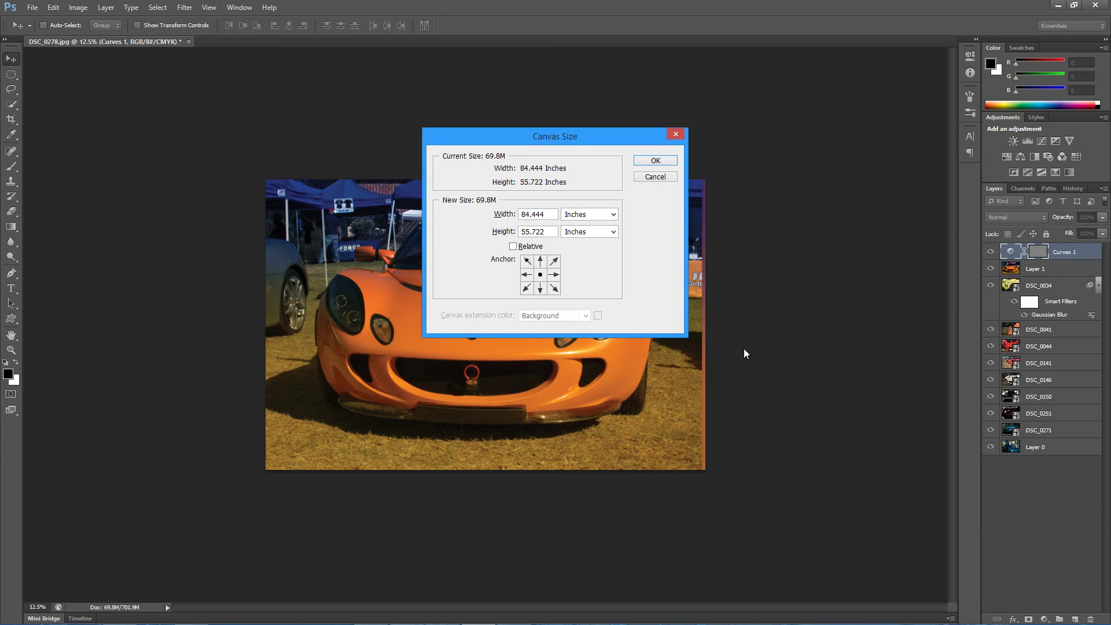
pyautogui.click(655, 177)
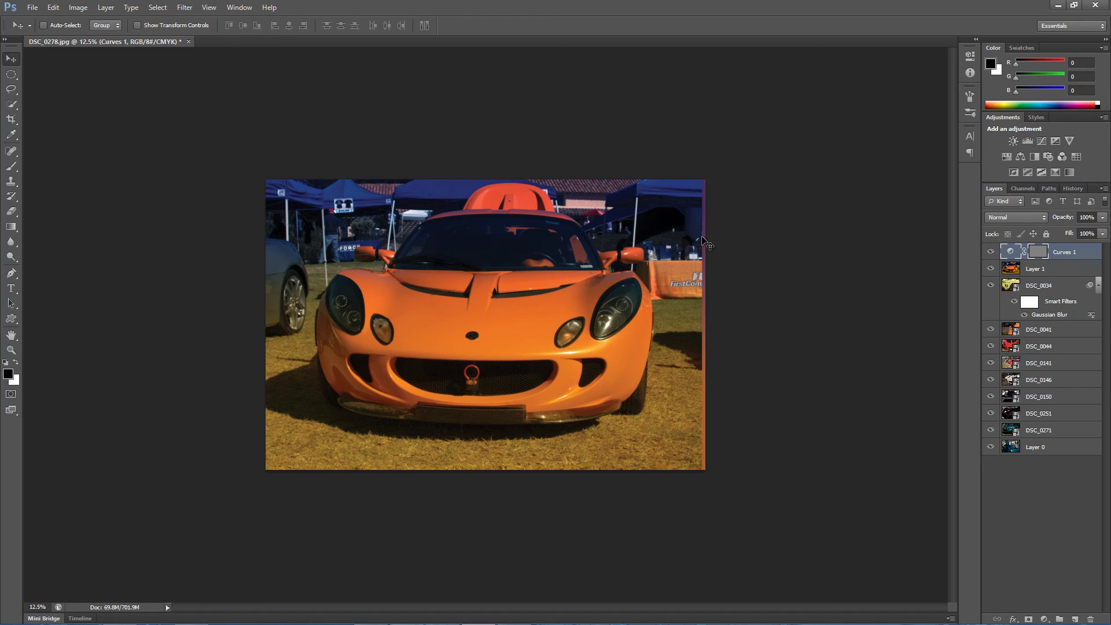
# Step: Move the Curves 1 layer down through the layer stack again, past DSC_0044
pyautogui.hotkey('ctrl', '[')
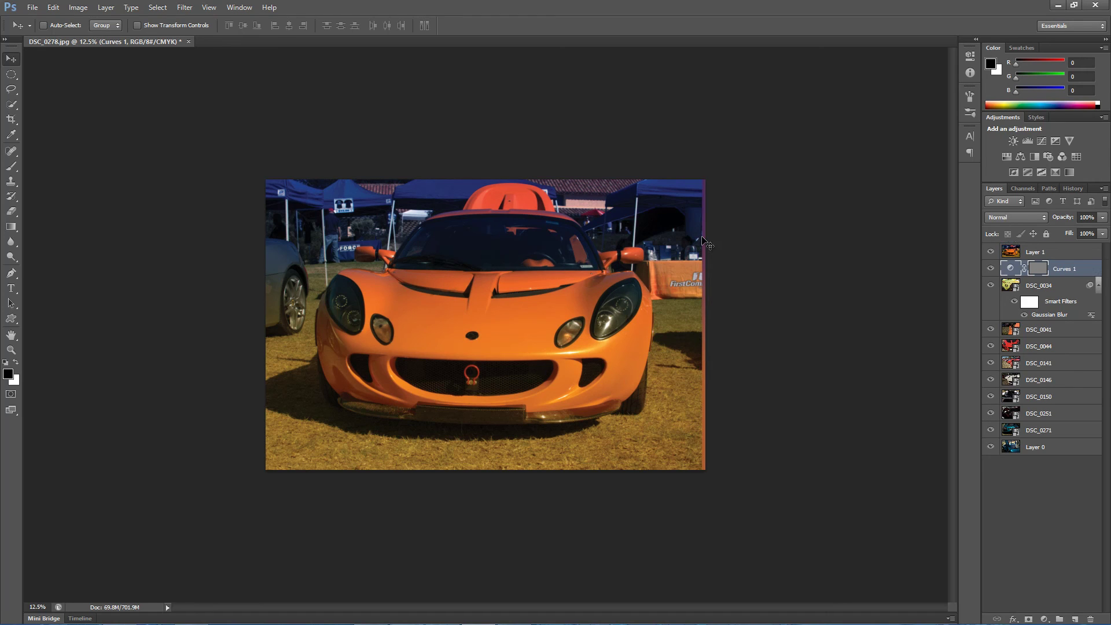
pyautogui.hotkey('ctrl', '[')
pyautogui.hotkey('ctrl', '[')
pyautogui.hotkey('ctrl', '[')
pyautogui.hotkey('ctrl', '[')
pyautogui.hotkey('ctrl', '[')
pyautogui.hotkey('ctrl', '[')
pyautogui.hotkey('ctrl', '[')
pyautogui.hotkey('ctrl', '[')
pyautogui.hotkey('ctrl', '[')
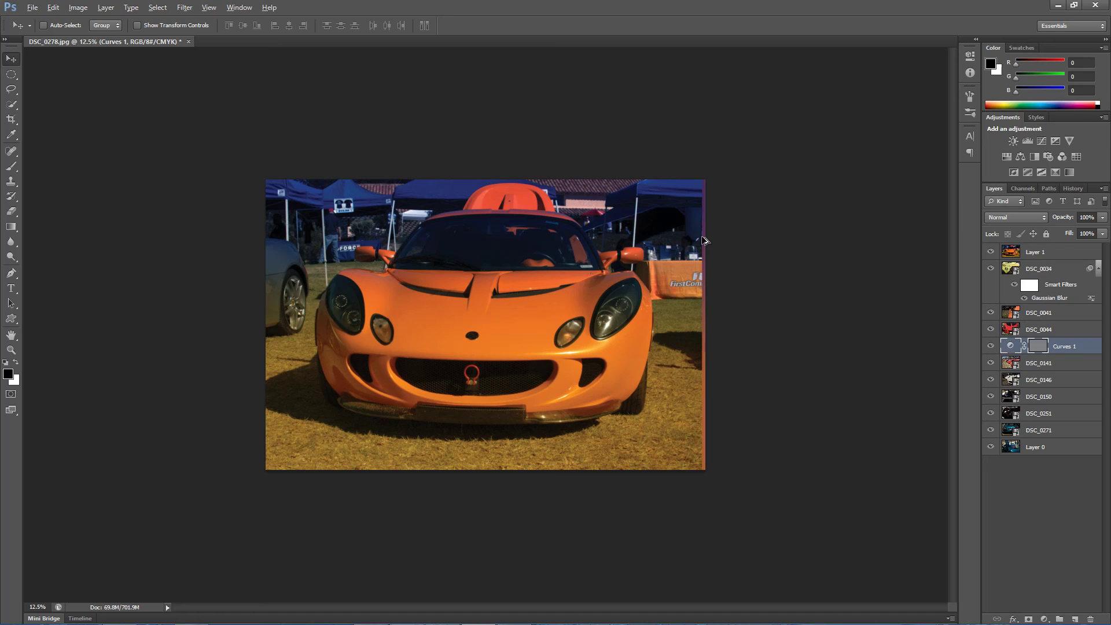
# Step: Raise the Curves 1 layer to the position directly below Layer 1
pyautogui.hotkey('ctrl', ']')
pyautogui.hotkey('ctrl', ']')
pyautogui.hotkey('ctrl', ']')
pyautogui.hotkey('ctrl', ']')
pyautogui.hotkey('ctrl', ']')
pyautogui.hotkey('ctrl', ']')
pyautogui.hotkey('ctrl', ']')
pyautogui.hotkey('ctrl', ']')
pyautogui.hotkey('ctrl', ']')
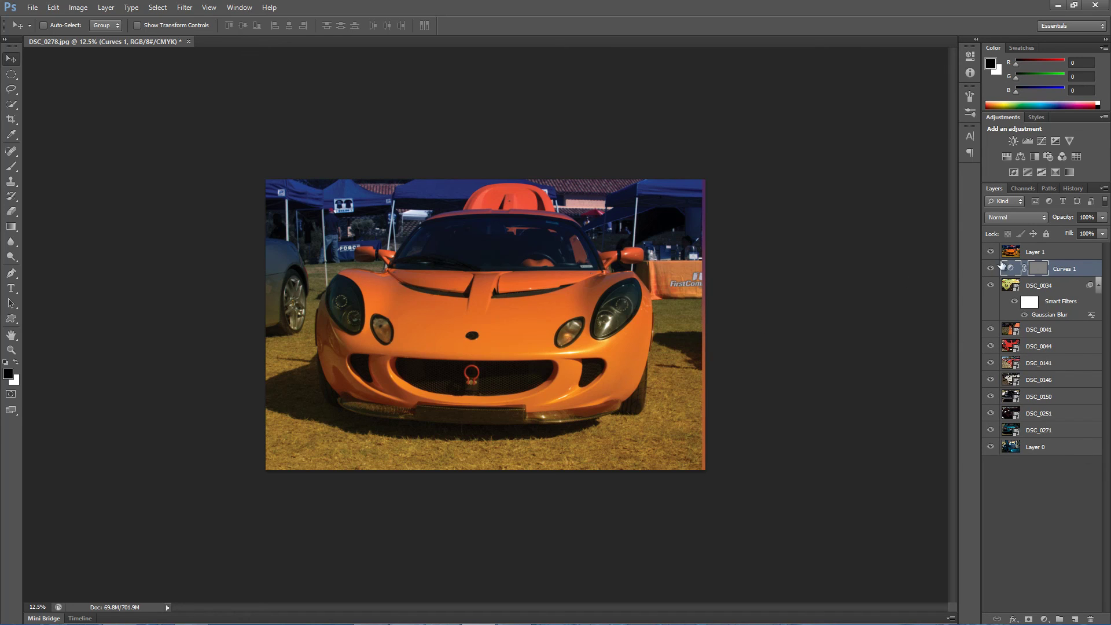
# Step: Select Layer 1 at the top of the stack and invert its colors
pyautogui.hotkey('alt', ']')
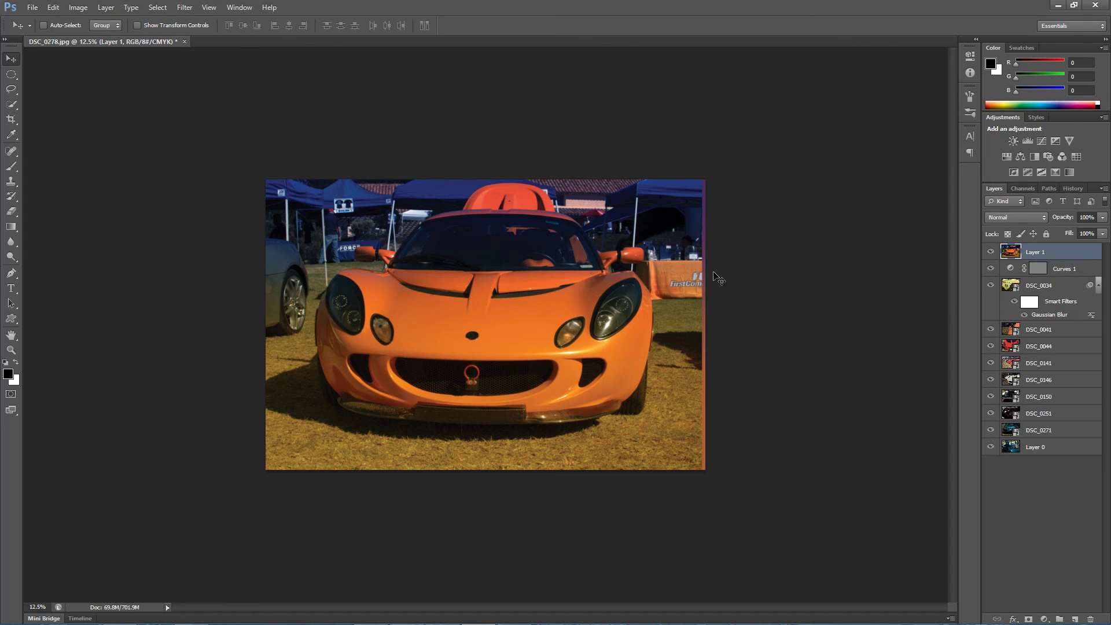
pyautogui.hotkey('ctrl', 'i')
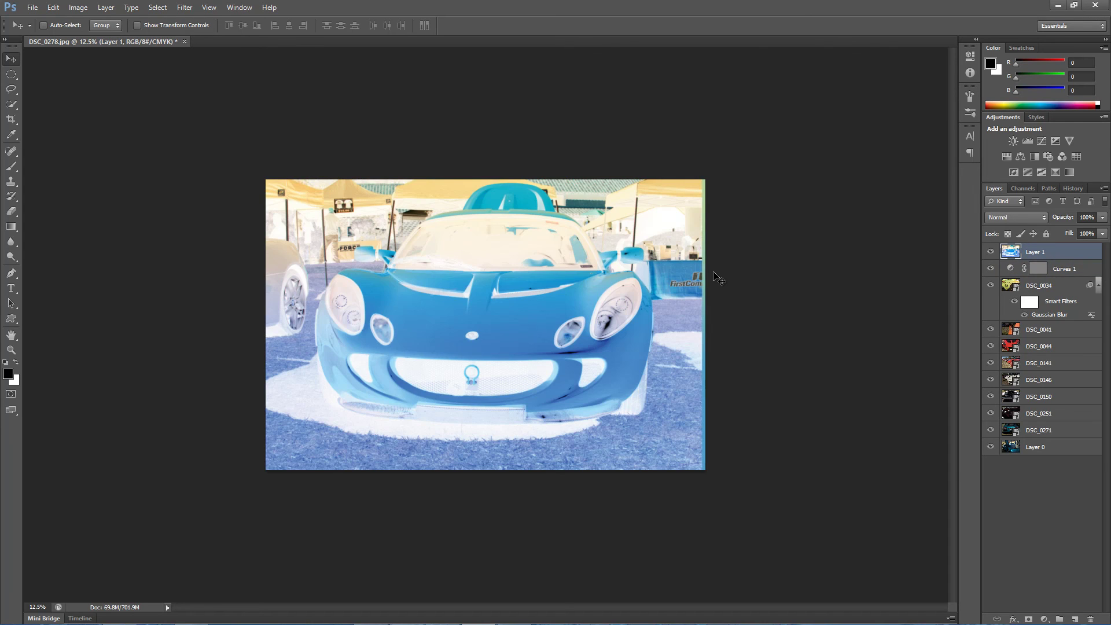
# Step: Invert the colors of Layer 1 again to restore the original orange car
pyautogui.hotkey('ctrl', 'i')
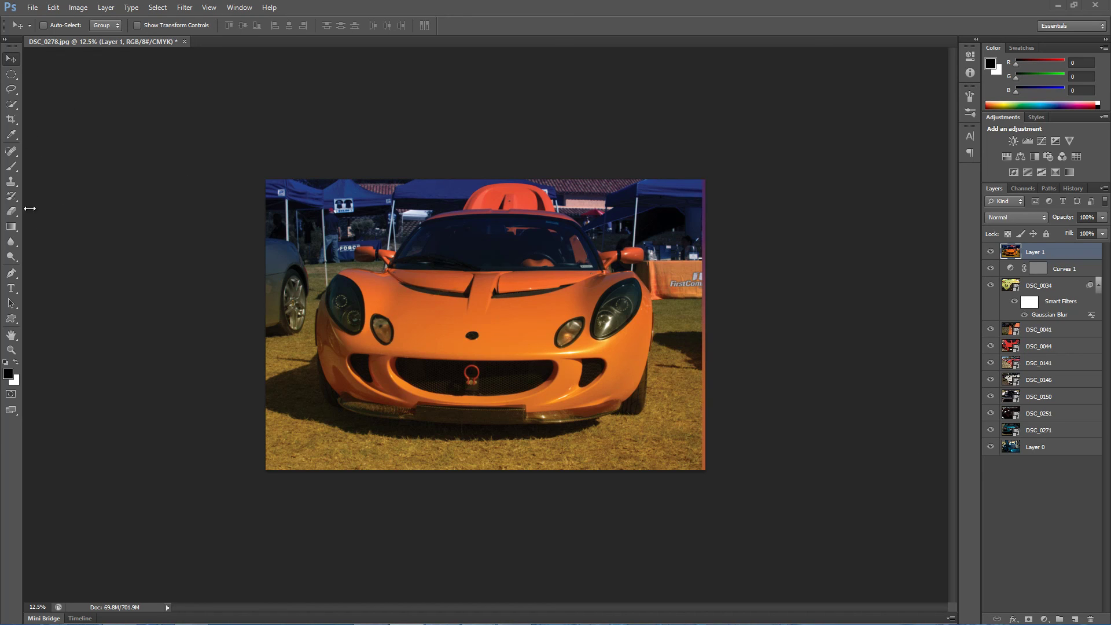
# Step: Set the Brush tool's size to 400 px and return to the Move tool
pyautogui.click(12, 166)
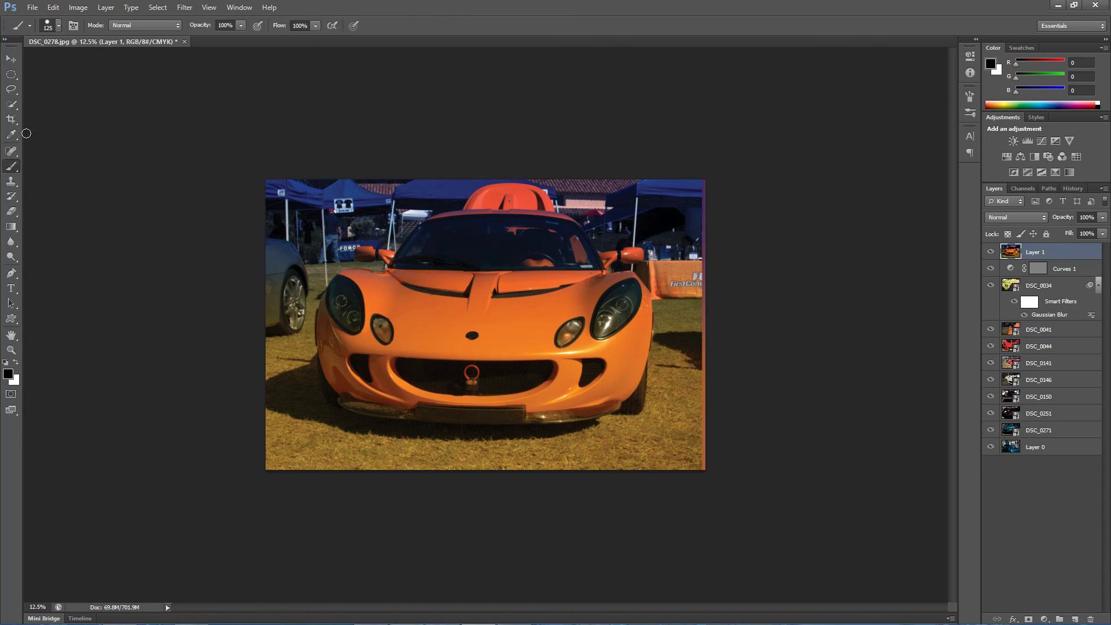
pyautogui.click(58, 26)
pyautogui.moveTo(102, 49); pyautogui.dragTo(111, 48)
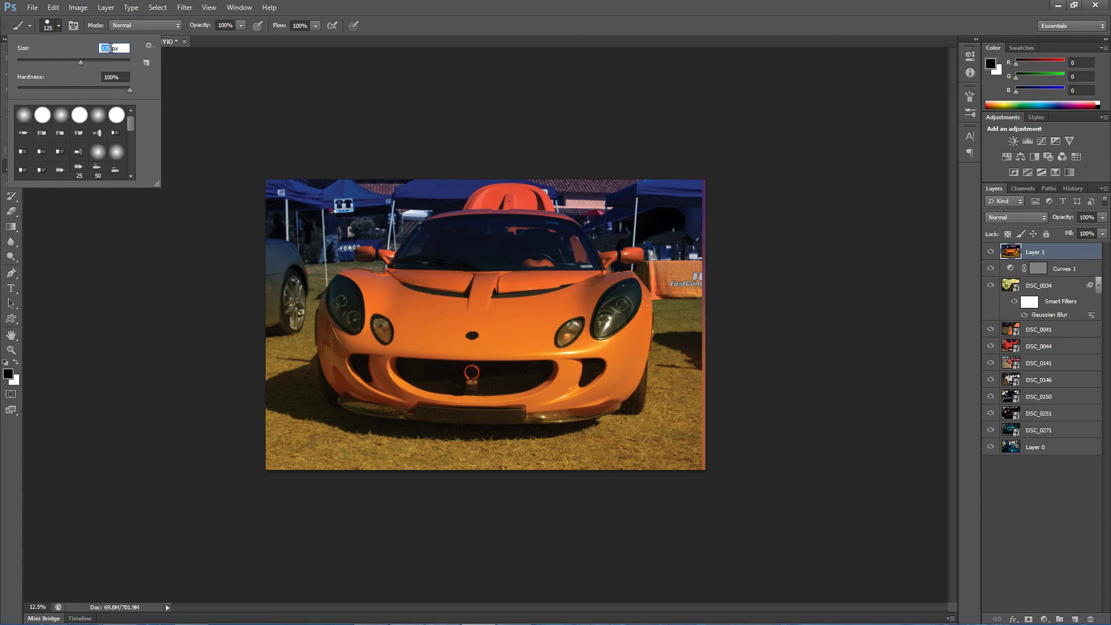
pyautogui.write('400')
pyautogui.press('Return')
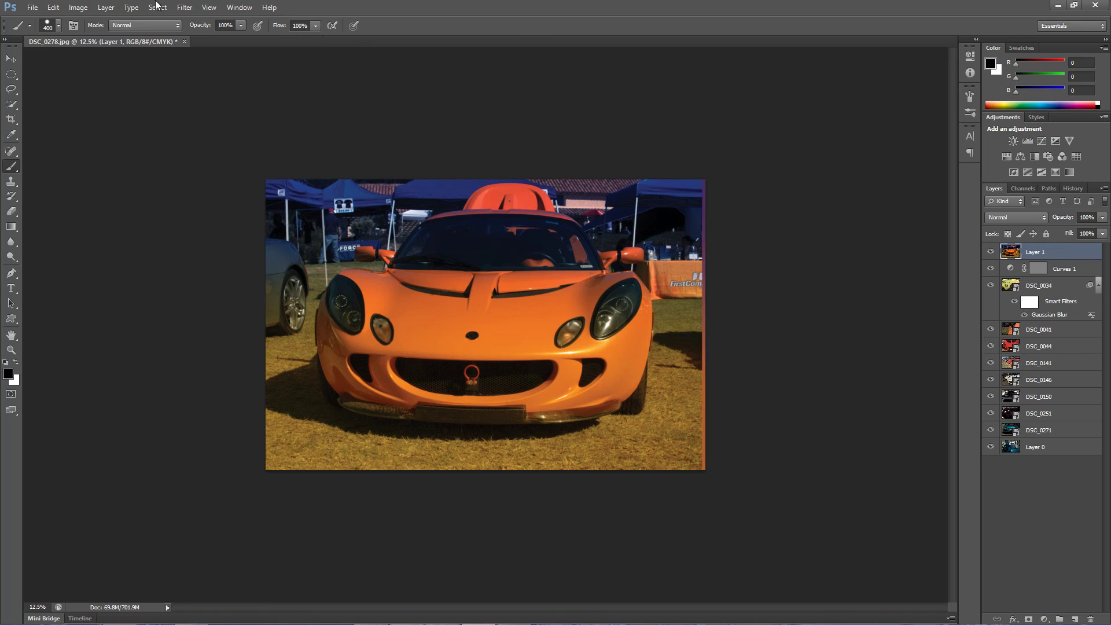
pyautogui.click(11, 58)
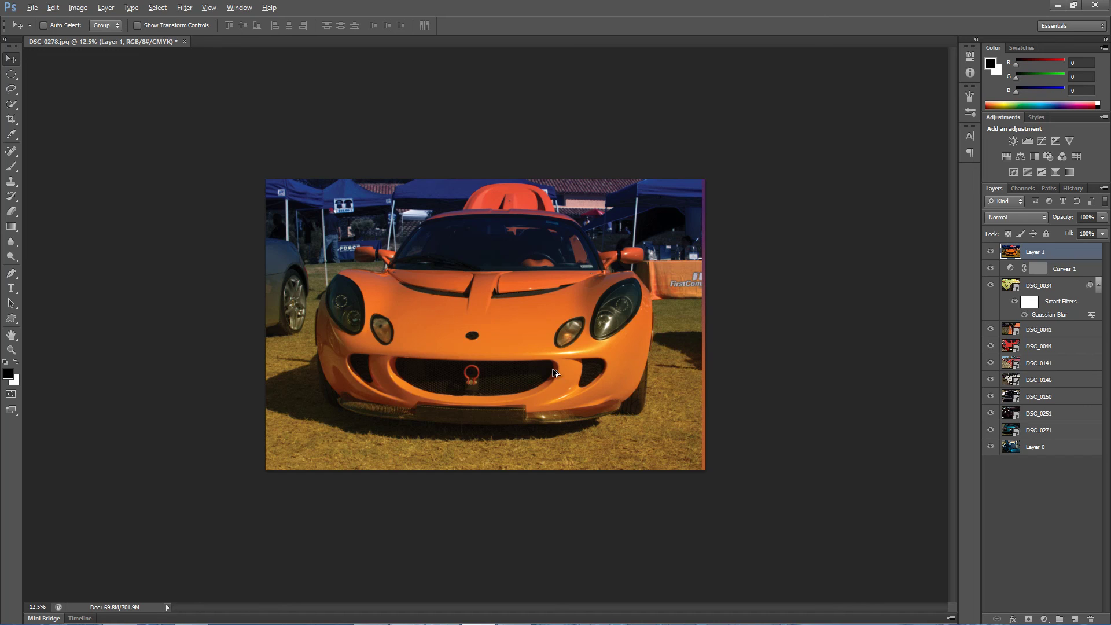
# Step: Duplicate Layer 1 and delete the copy from the layer stack
pyautogui.hotkey('ctrl', 'j')
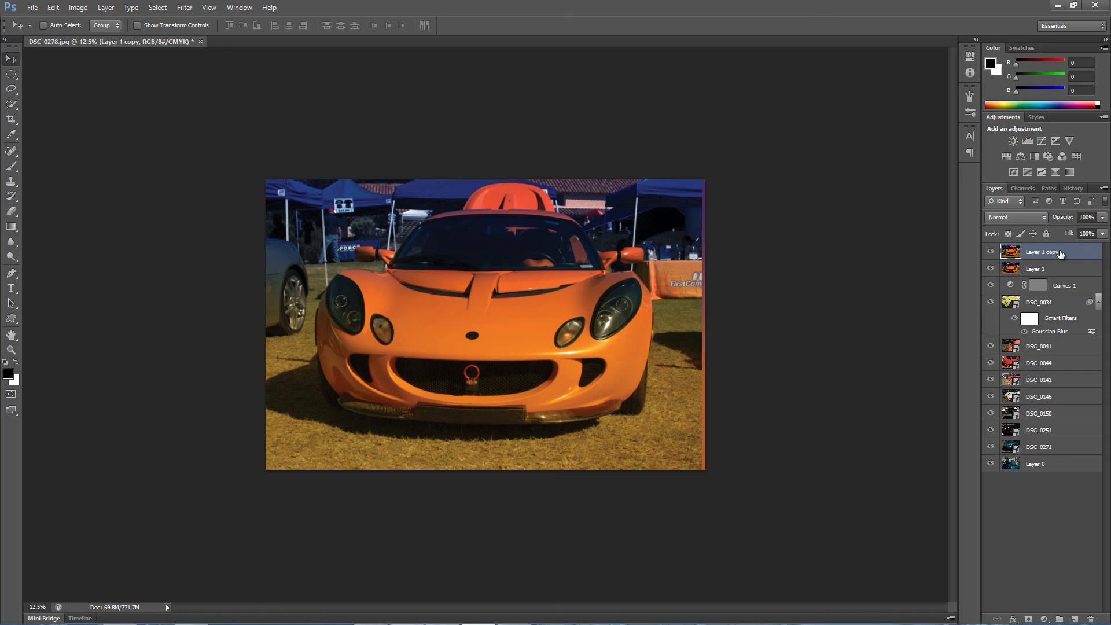
pyautogui.moveTo(1048, 254); pyautogui.dragTo(1090, 619)
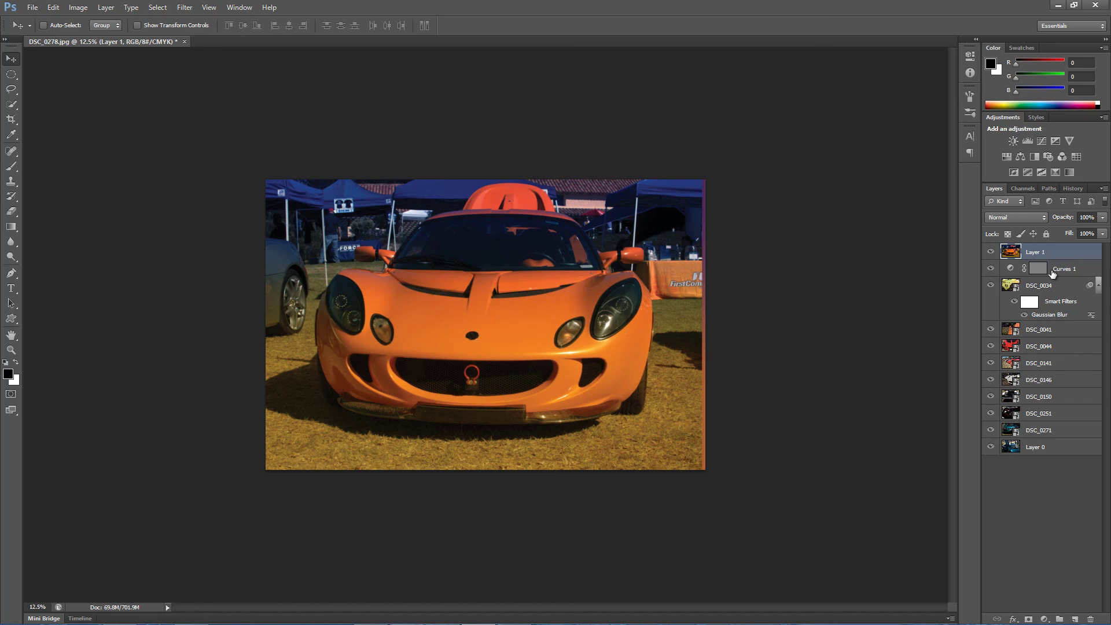
pyautogui.click(184, 7)
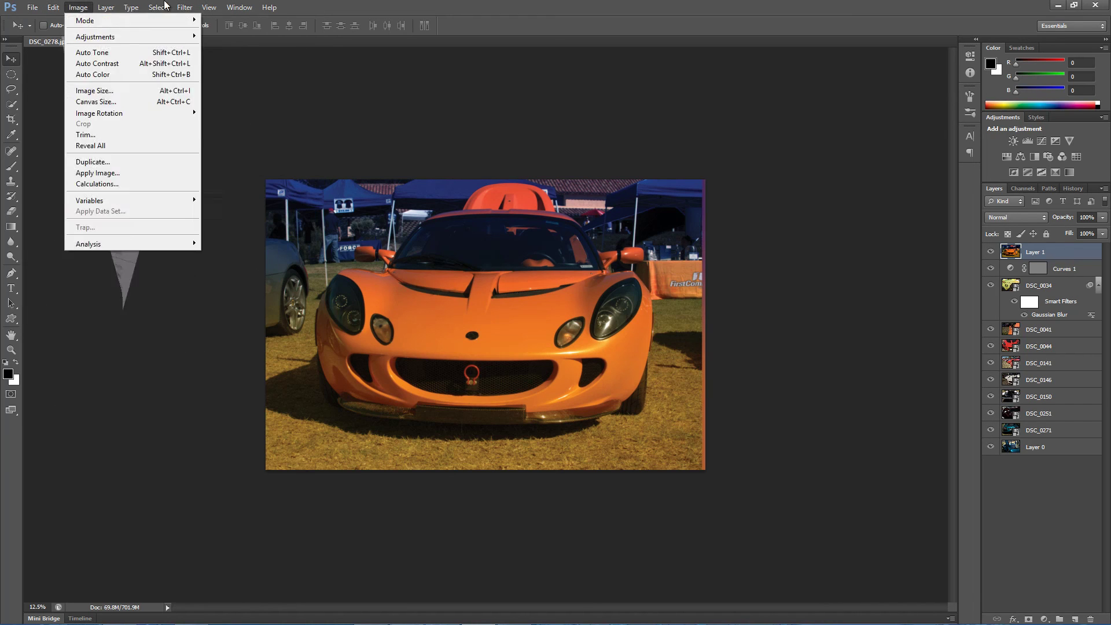
pyautogui.click(891, 288)
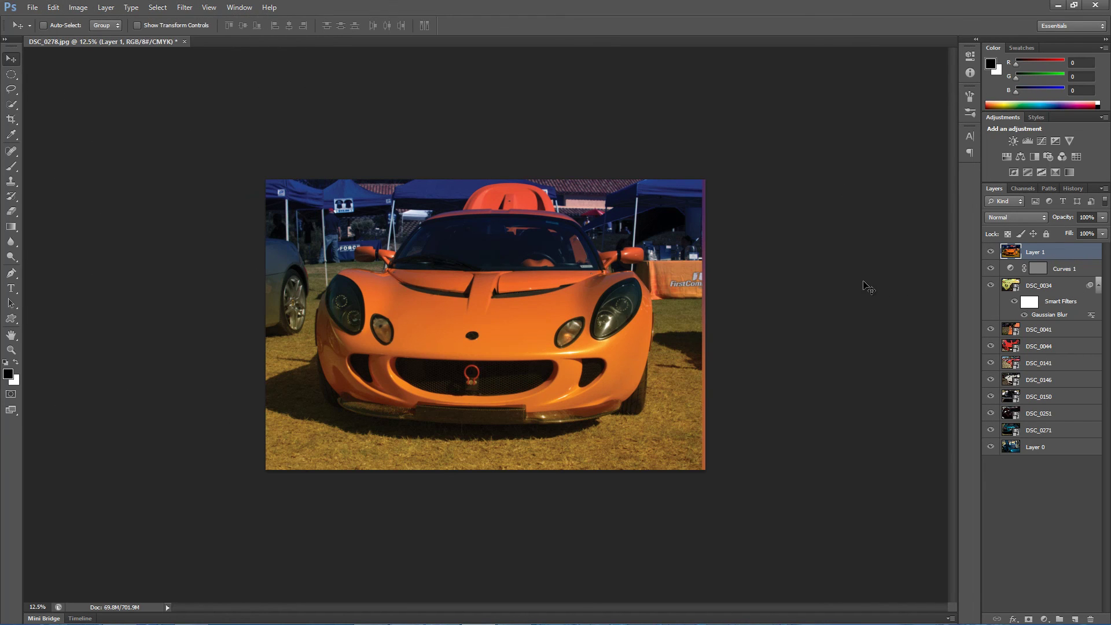